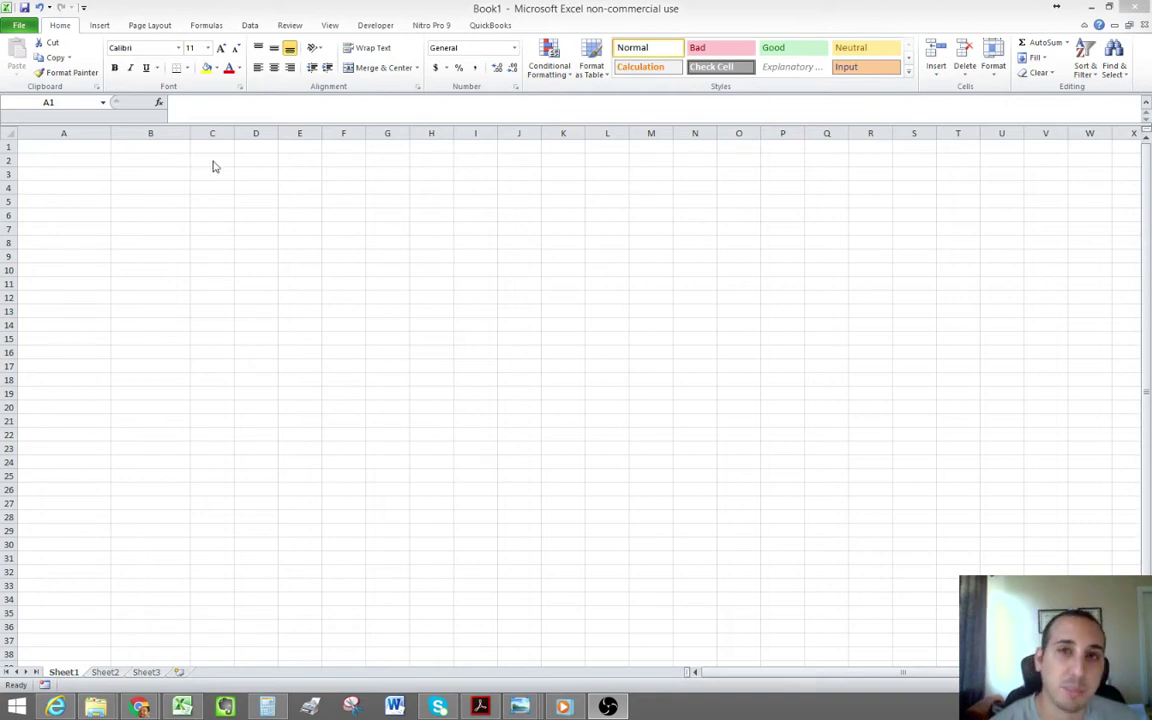
Enter the labels Annual Interest Rate in cell A1 and Loan Amount in cell A2.
{"action": "left_click", "coordinate": [72, 151]}
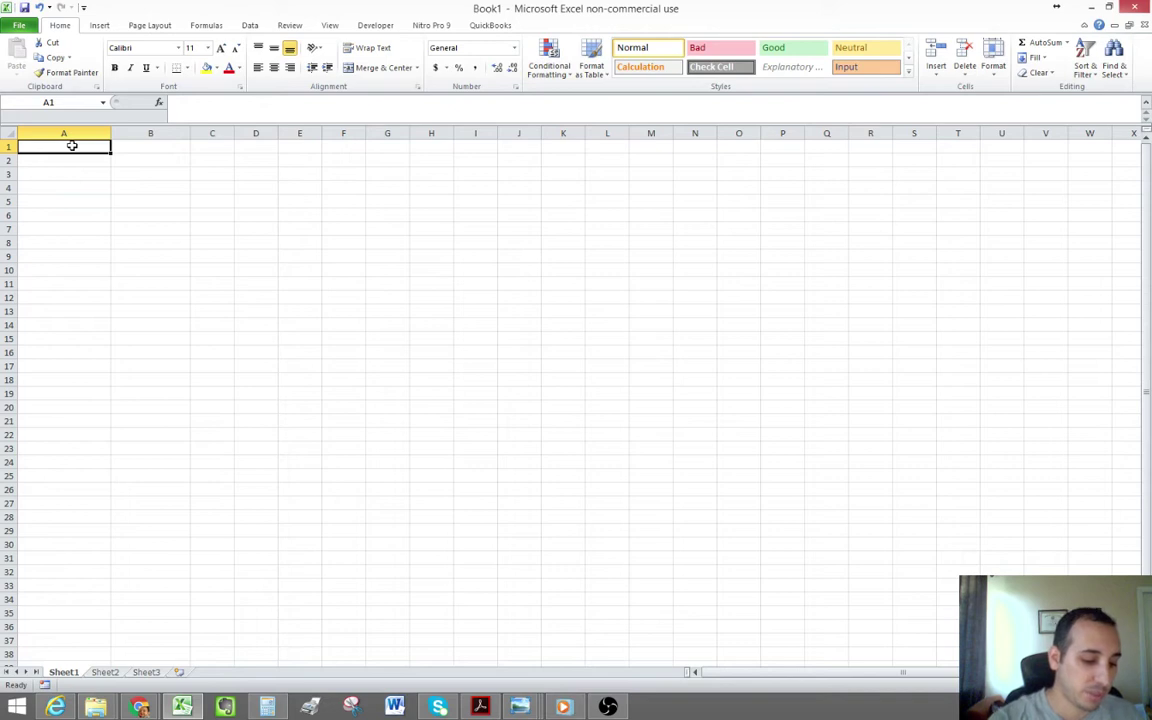
{"action": "type", "text": "Anu"}
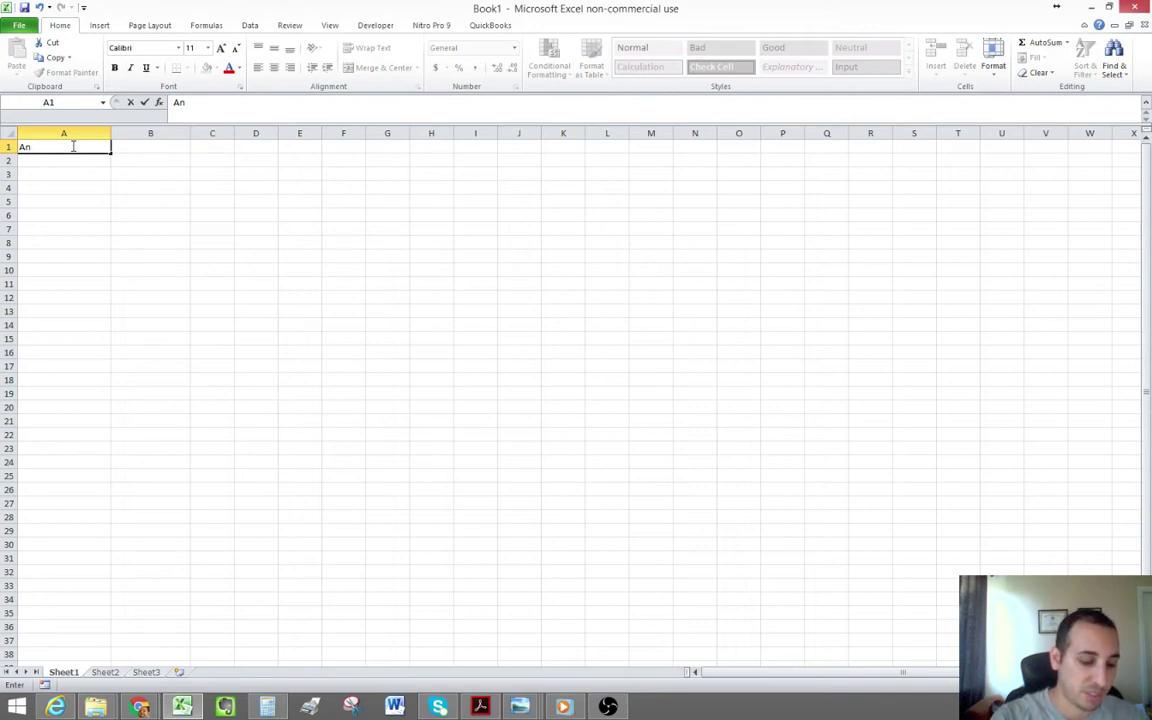
{"action": "type", "text": "n"}
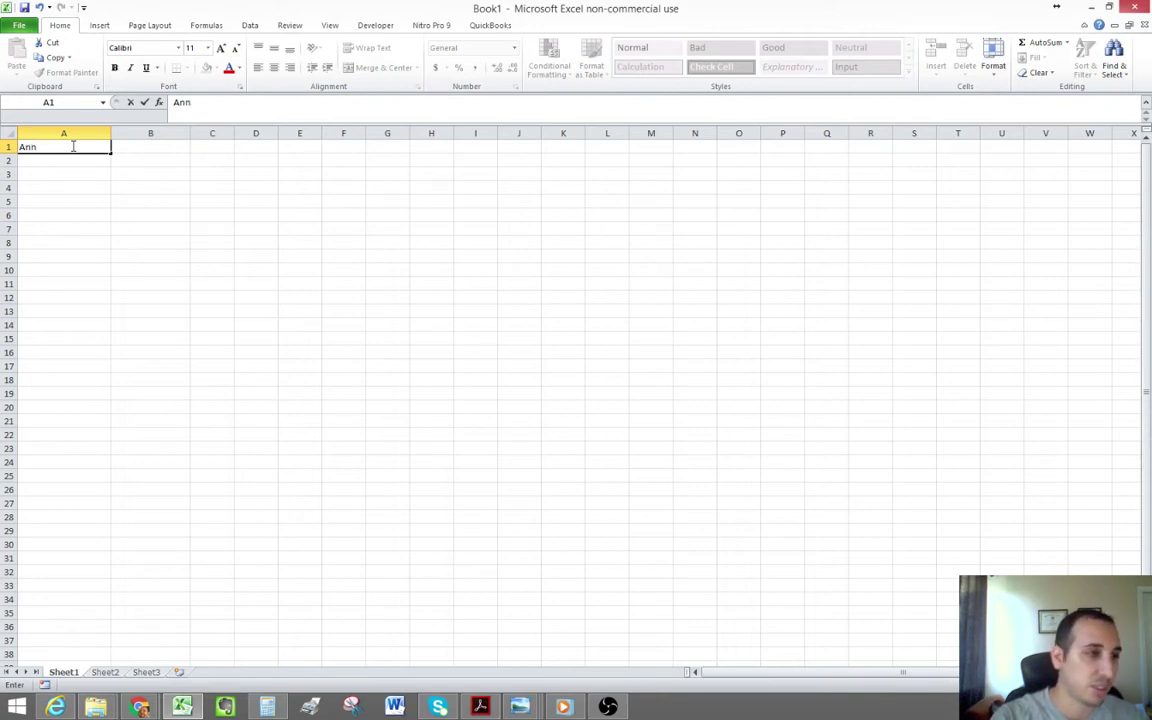
{"action": "type", "text": "ual"}
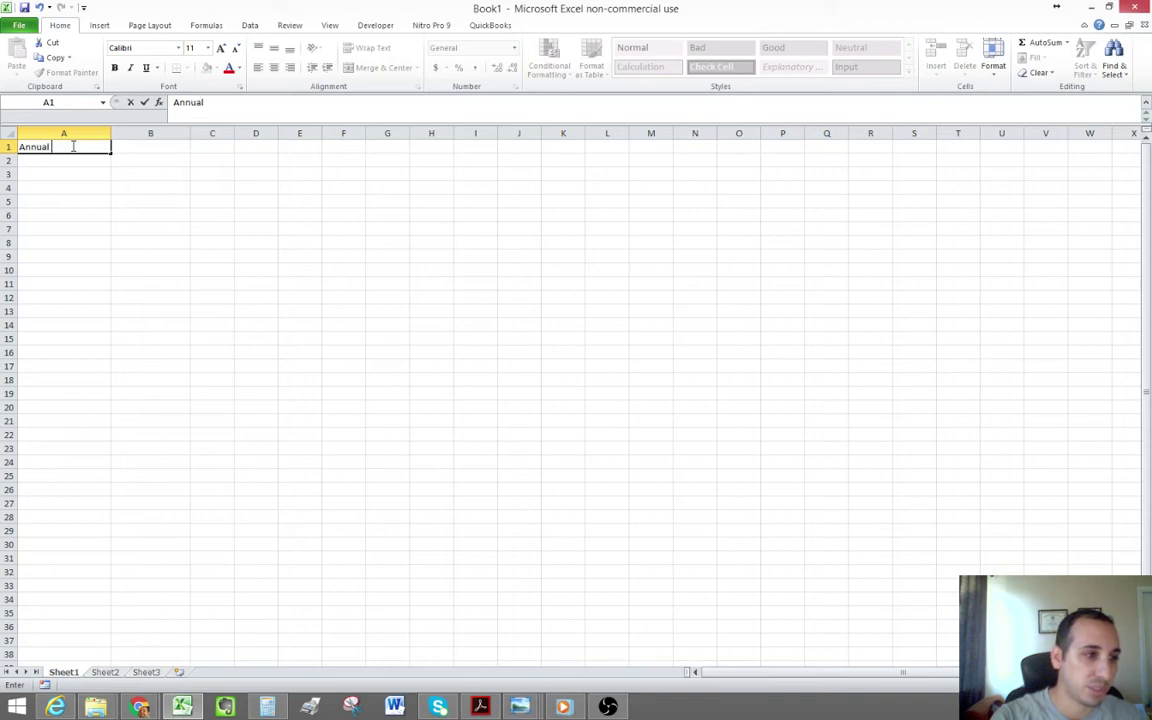
{"action": "type", "text": " Int"}
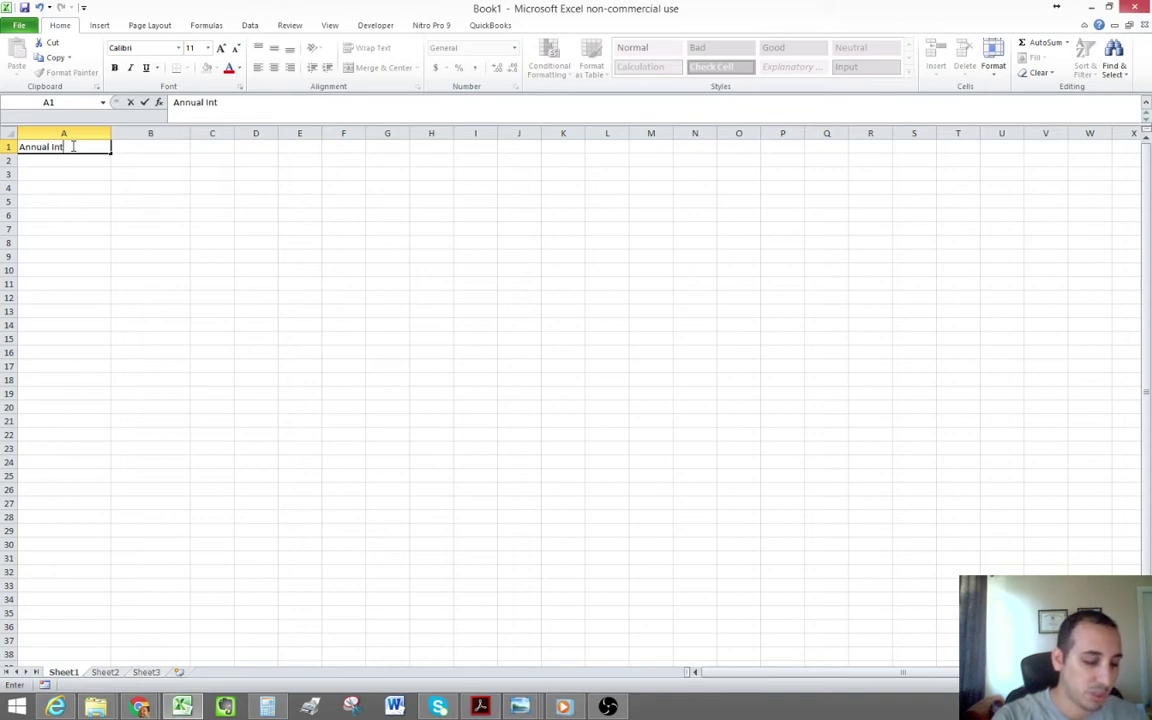
{"action": "type", "text": "erest Rate"}
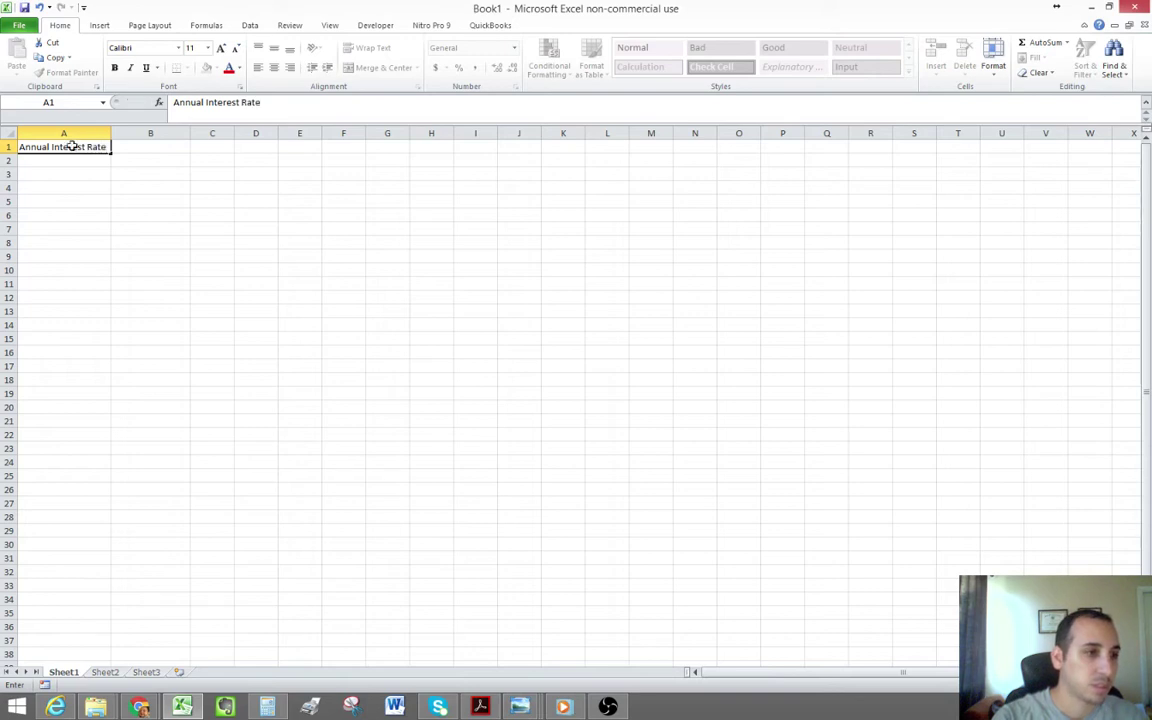
{"action": "key", "text": "Return"}
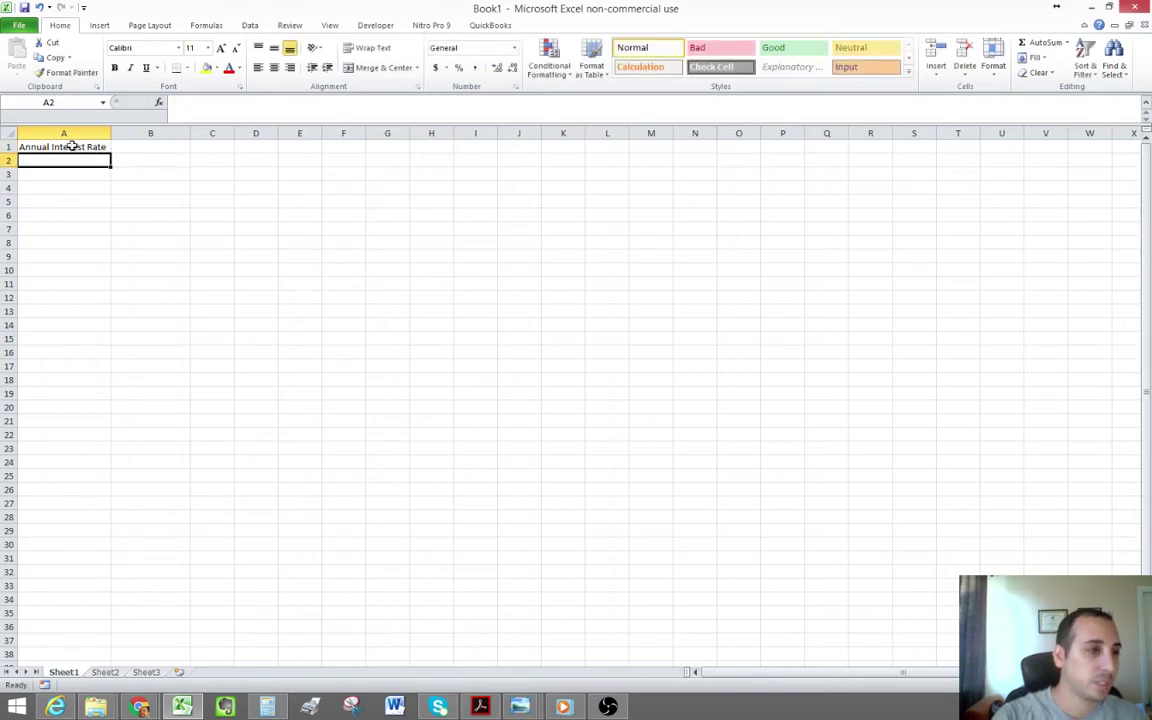
{"action": "type", "text": "L"}
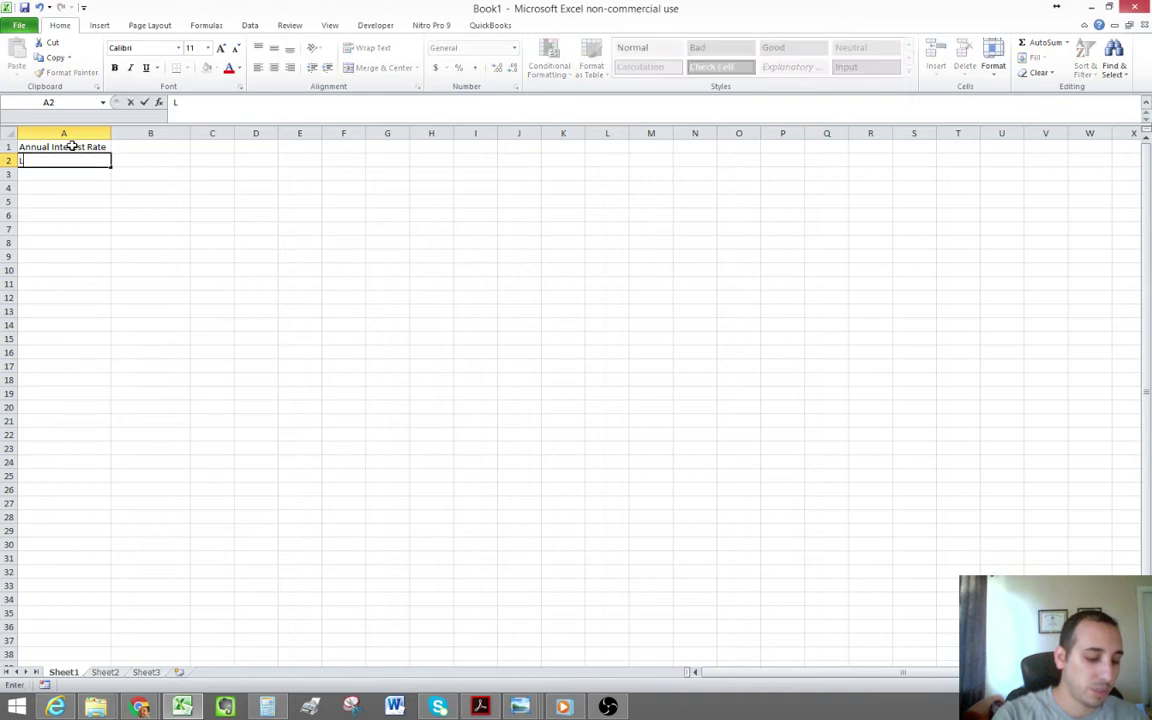
{"action": "type", "text": "oan Amount"}
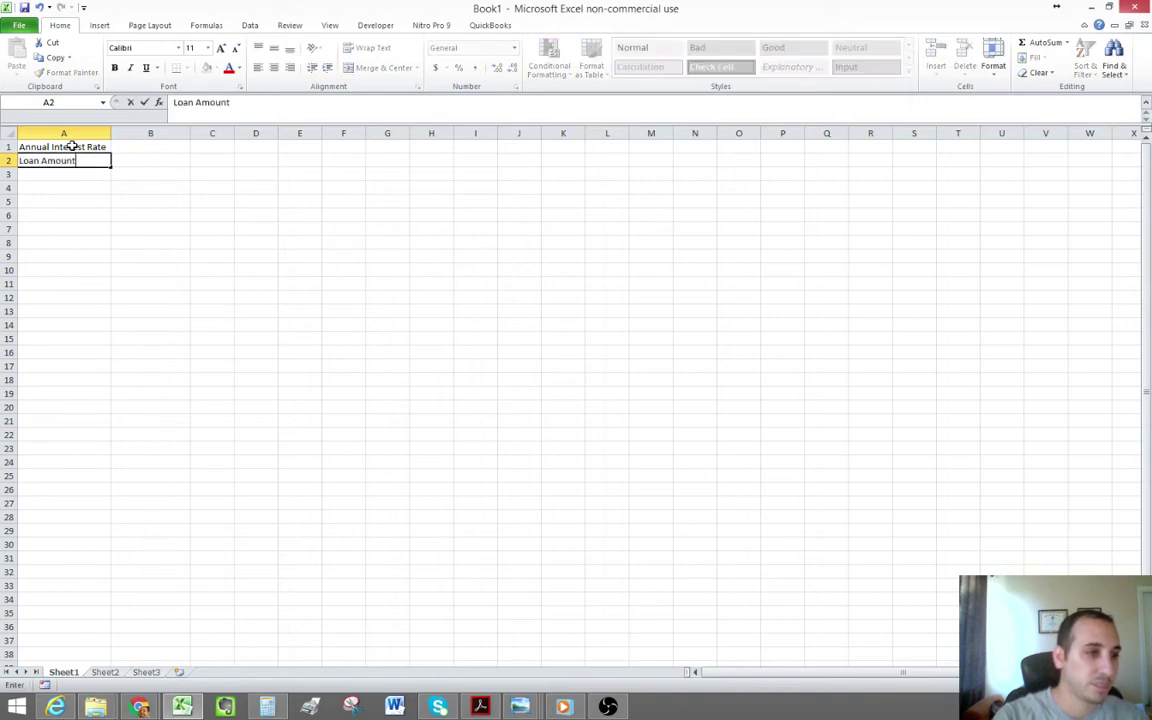
{"action": "key", "text": "Return"}
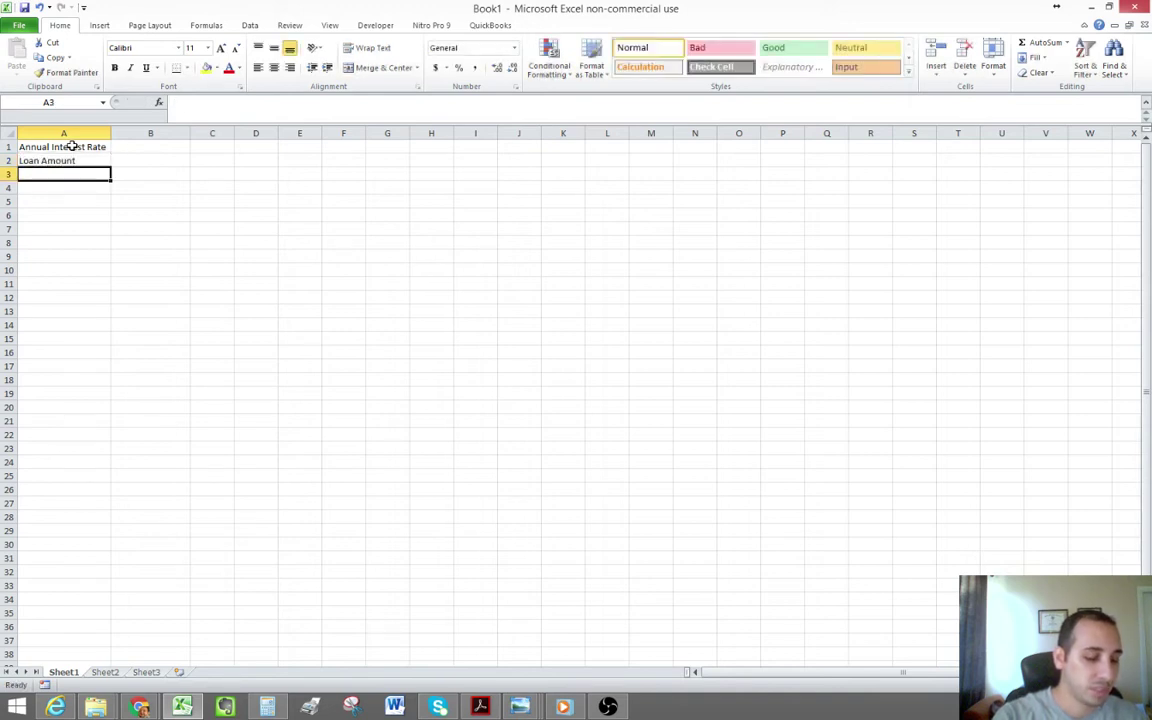
Enter the labels Payments Per Year in cell A3 and Years in cell A4.
{"action": "type", "text": "Payments"}
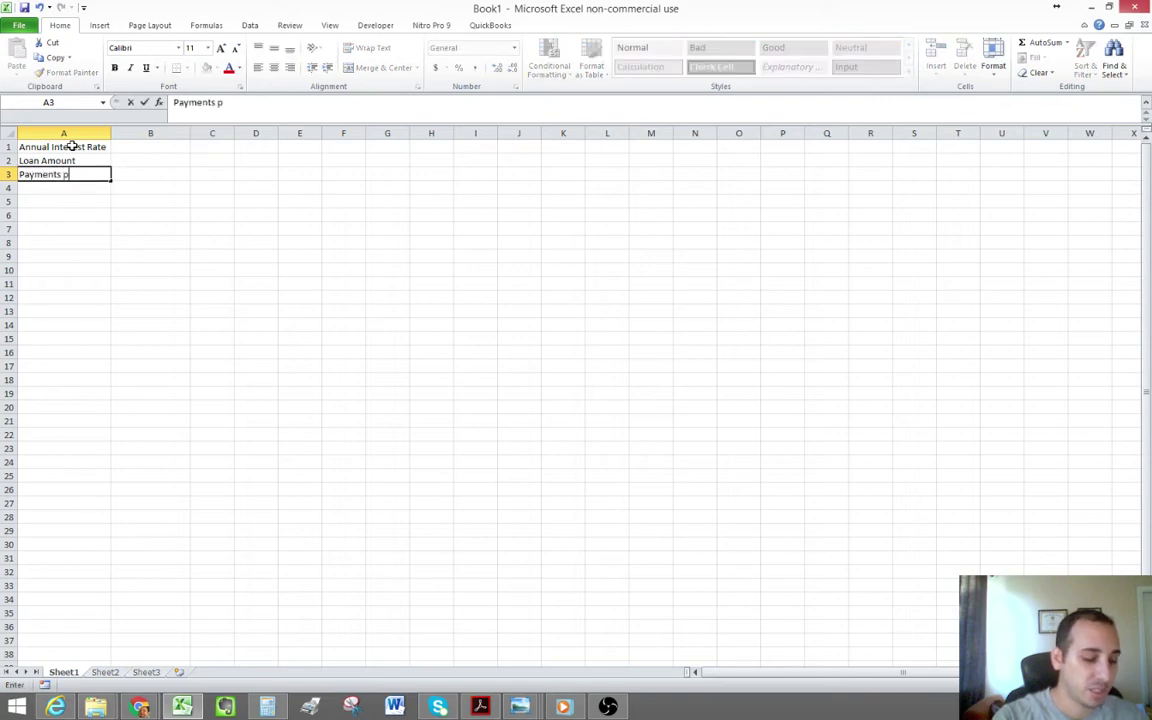
{"action": "type", "text": " Per"}
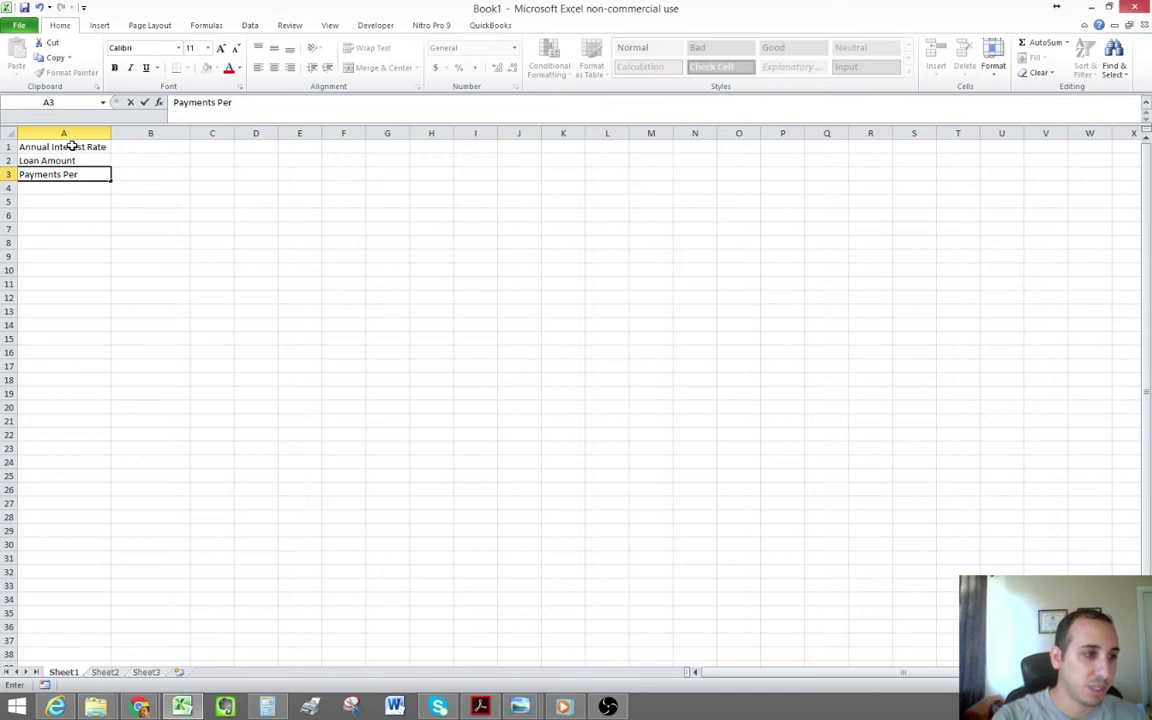
{"action": "type", "text": " Year"}
{"action": "key", "text": "Return"}
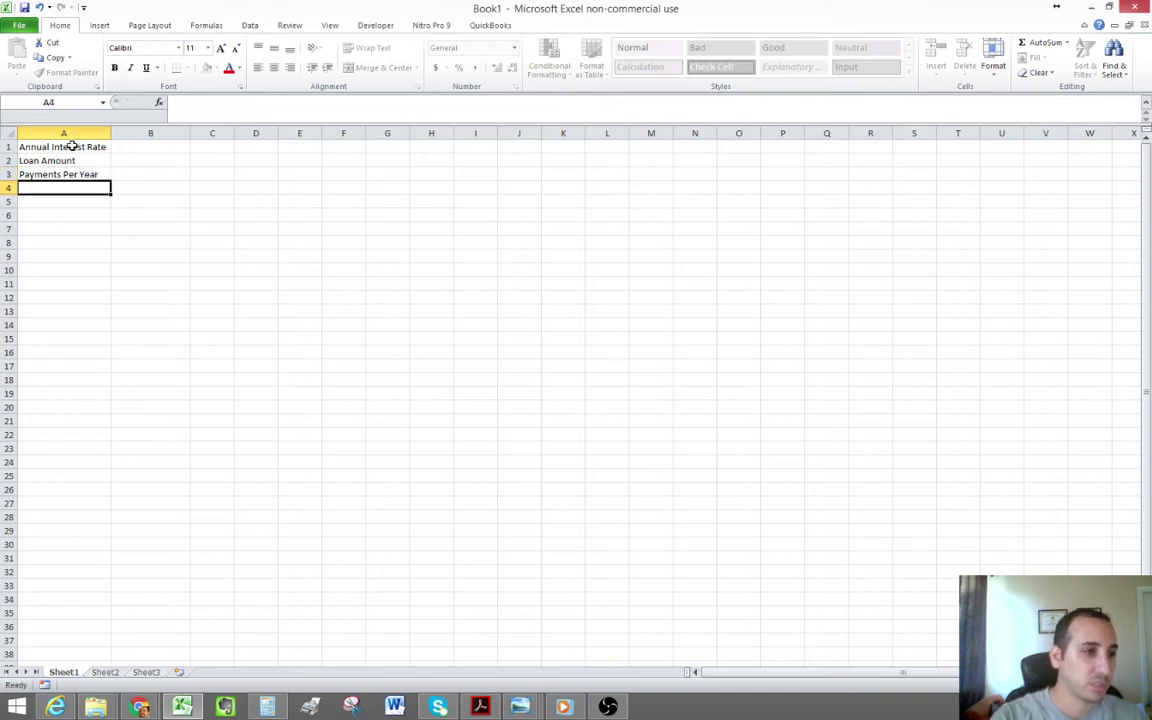
{"action": "type", "text": "Year"}
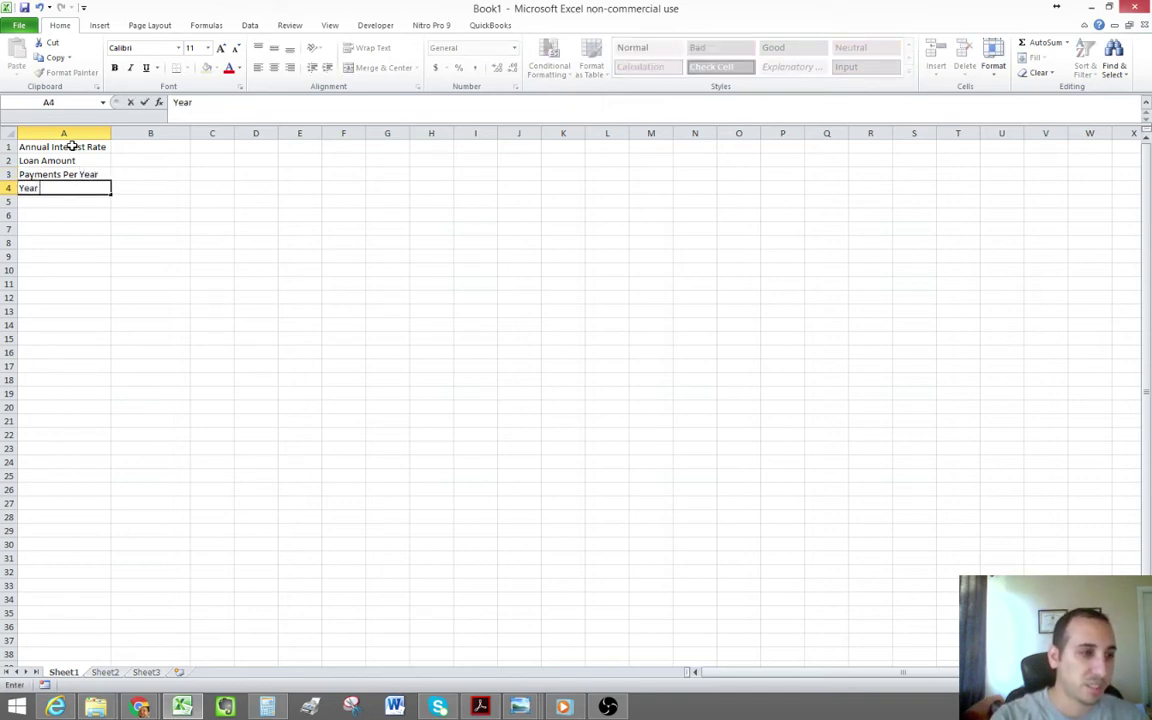
{"action": "type", "text": "s"}
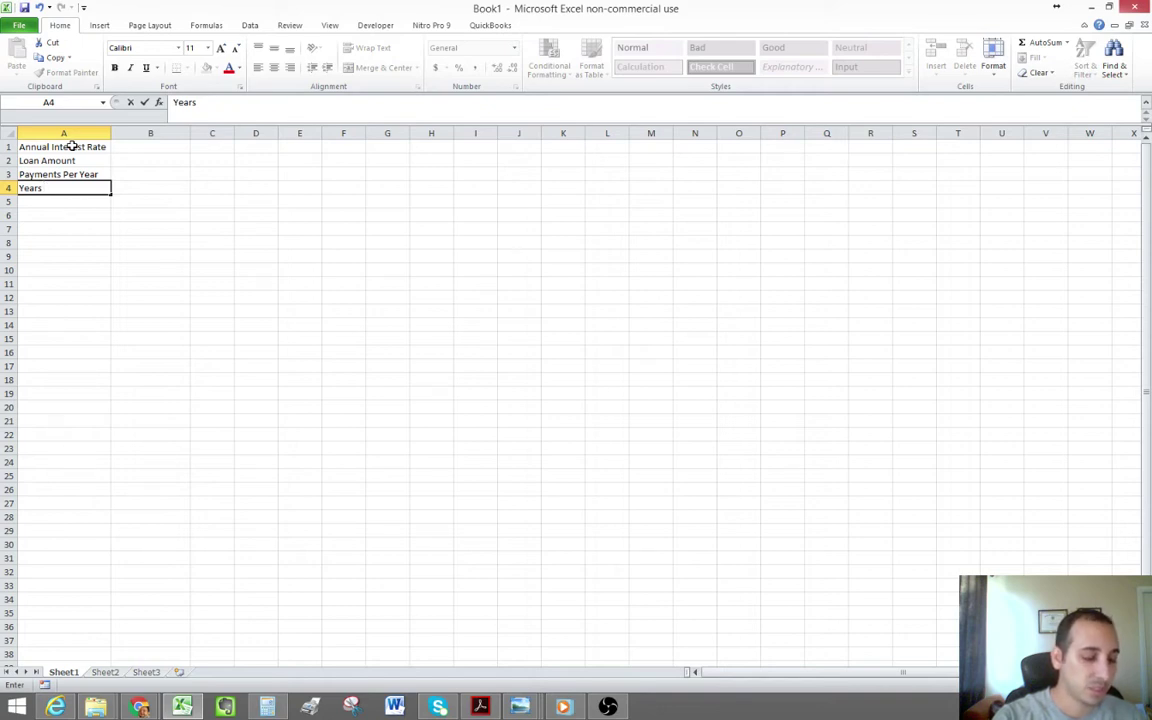
{"action": "key", "text": "Tab"}
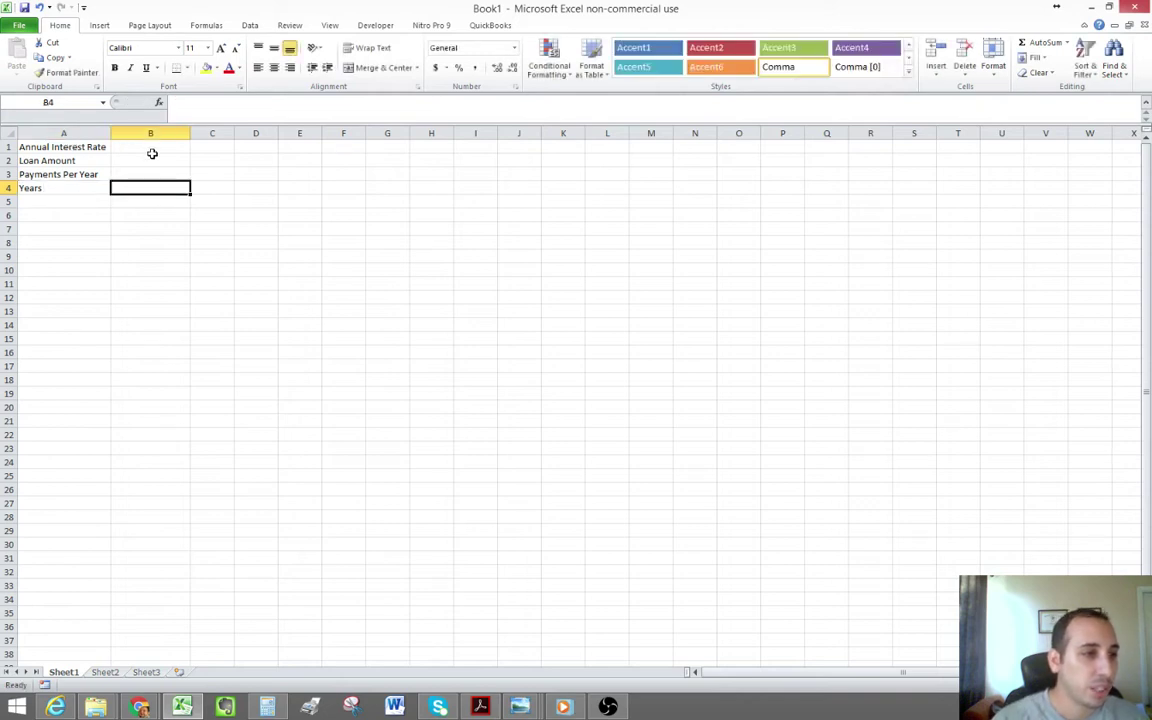
Enter 0.065 as the annual interest rate in B1 and format it as a percentage with one decimal place.
{"action": "left_click", "coordinate": [150, 148]}
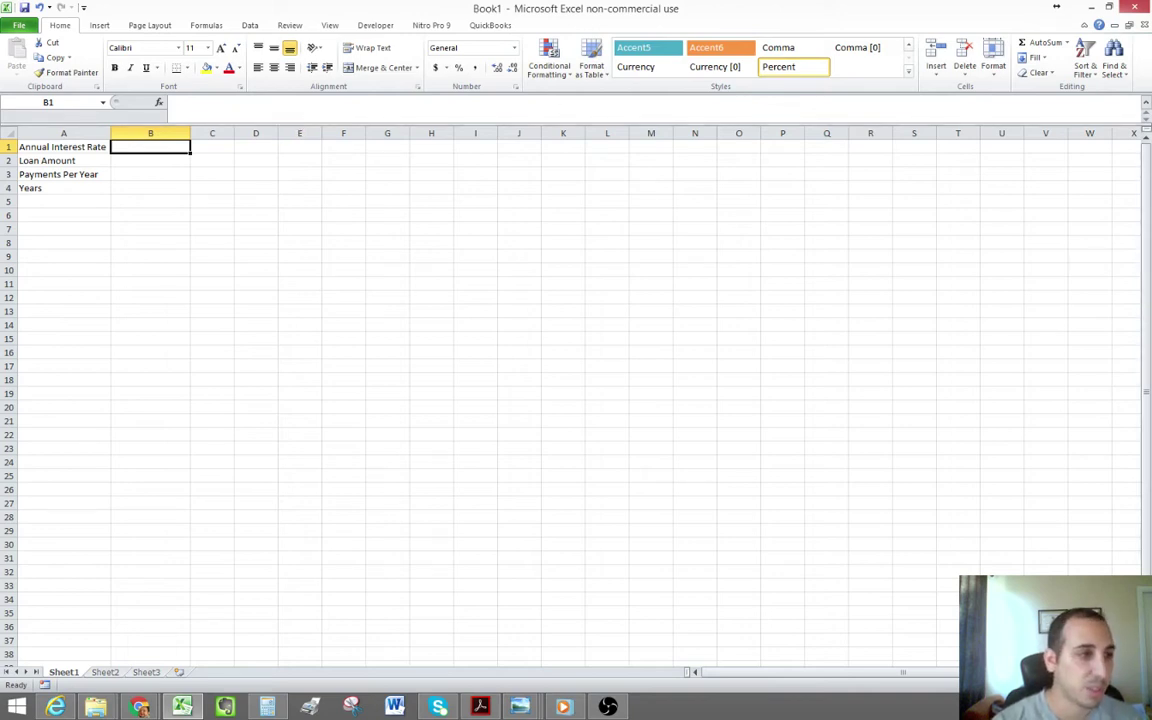
{"action": "type", "text": "0"}
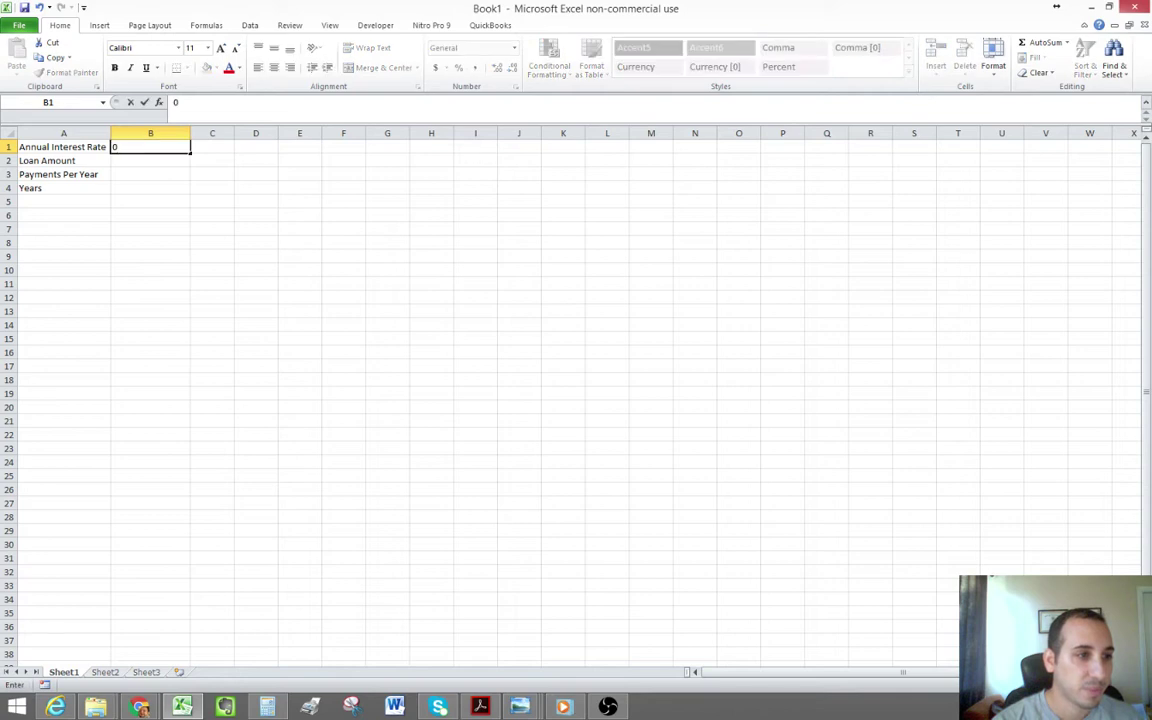
{"action": "type", "text": ".065"}
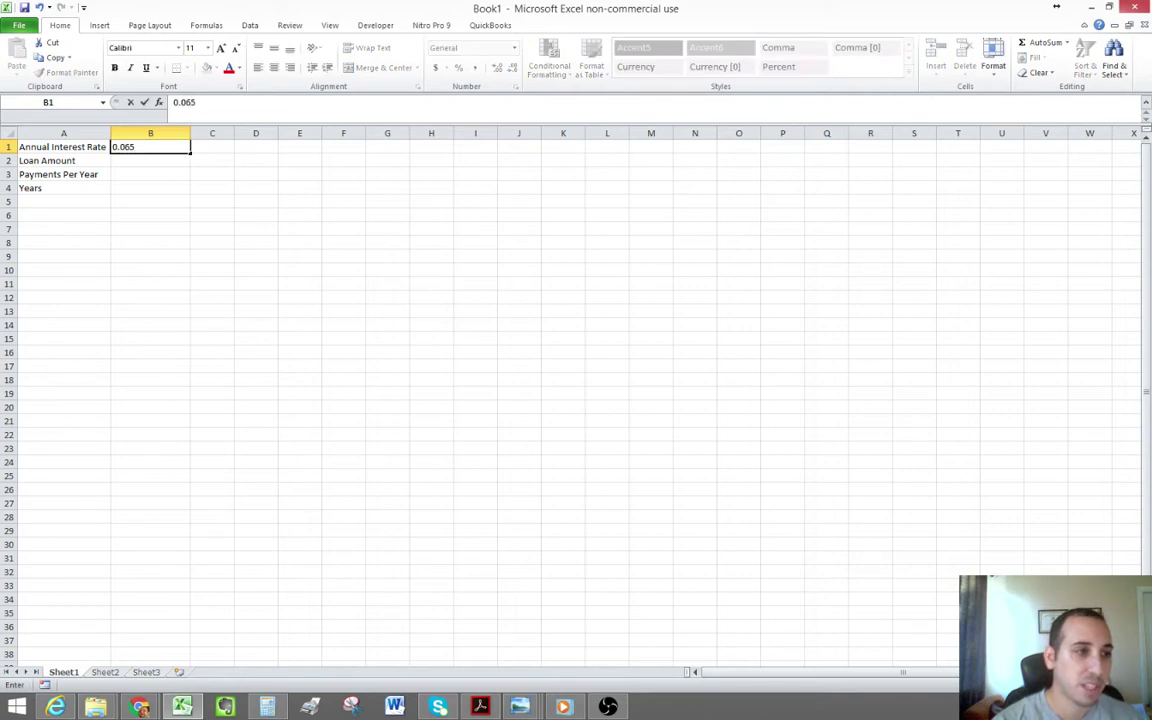
{"action": "key", "text": "Return"}
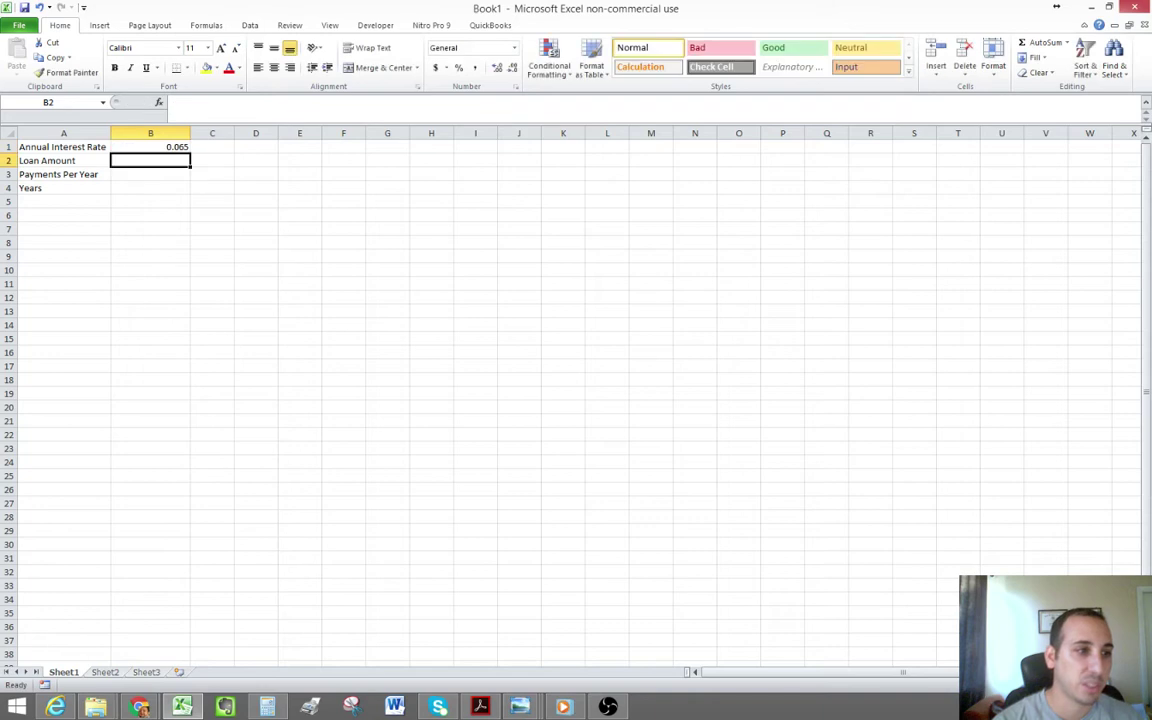
{"action": "left_click", "coordinate": [175, 147]}
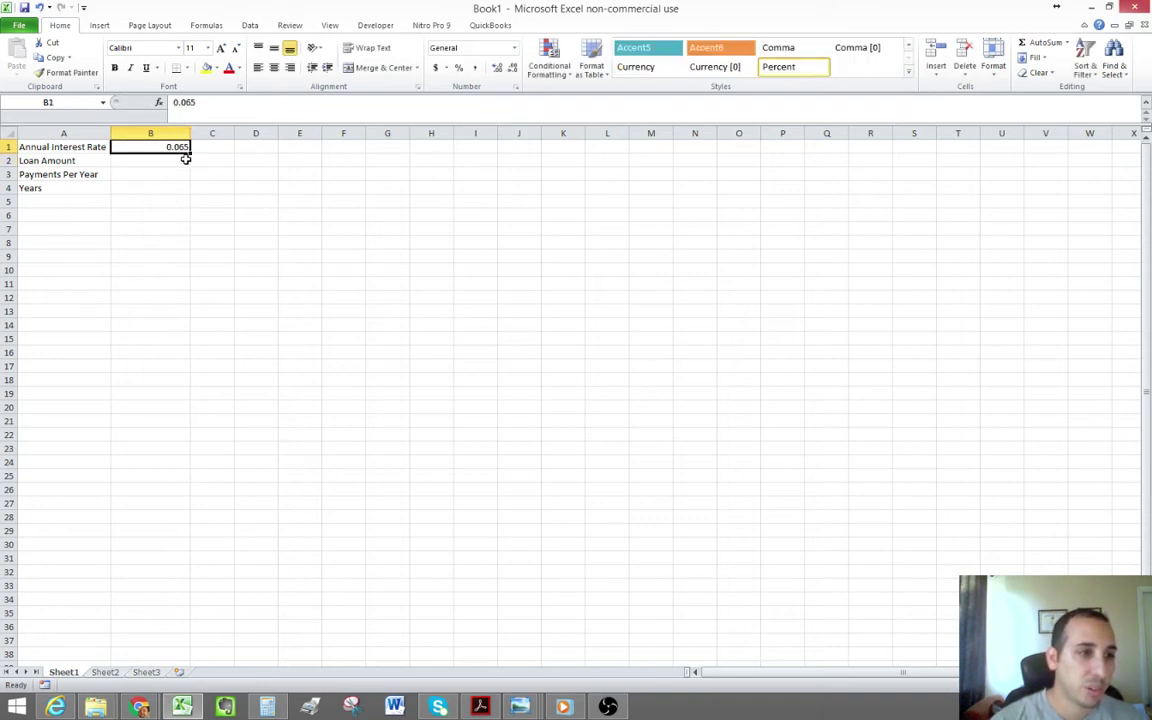
{"action": "left_click", "coordinate": [459, 68]}
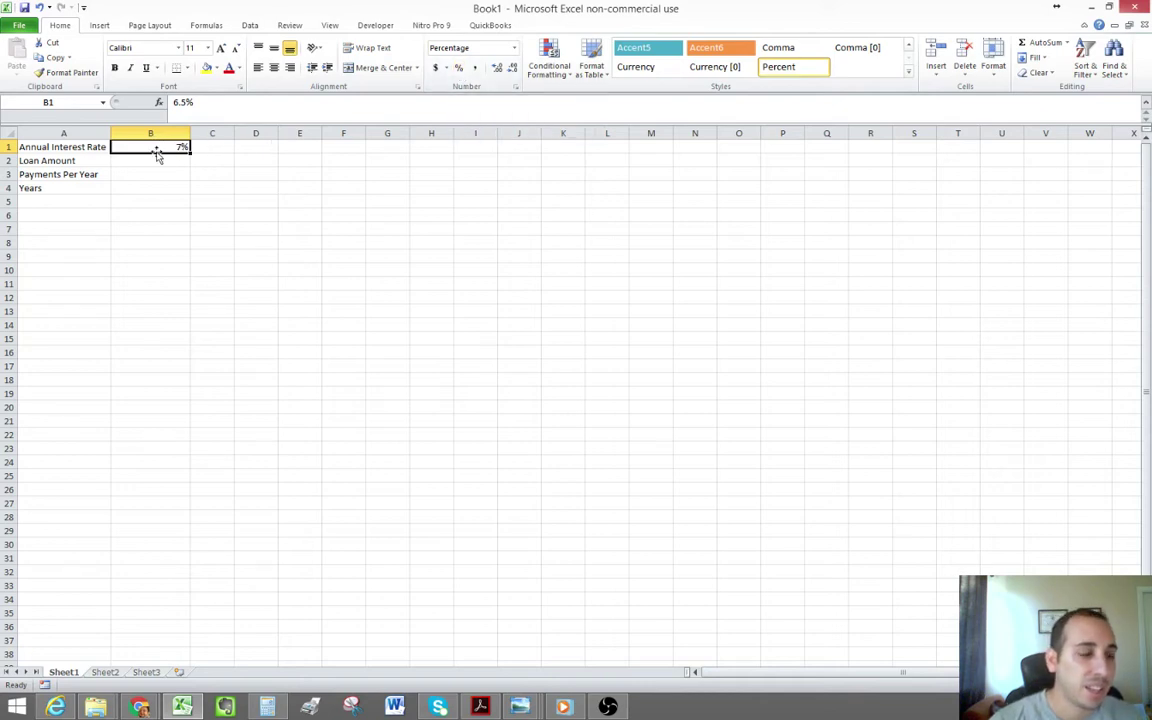
{"action": "left_click", "coordinate": [500, 69]}
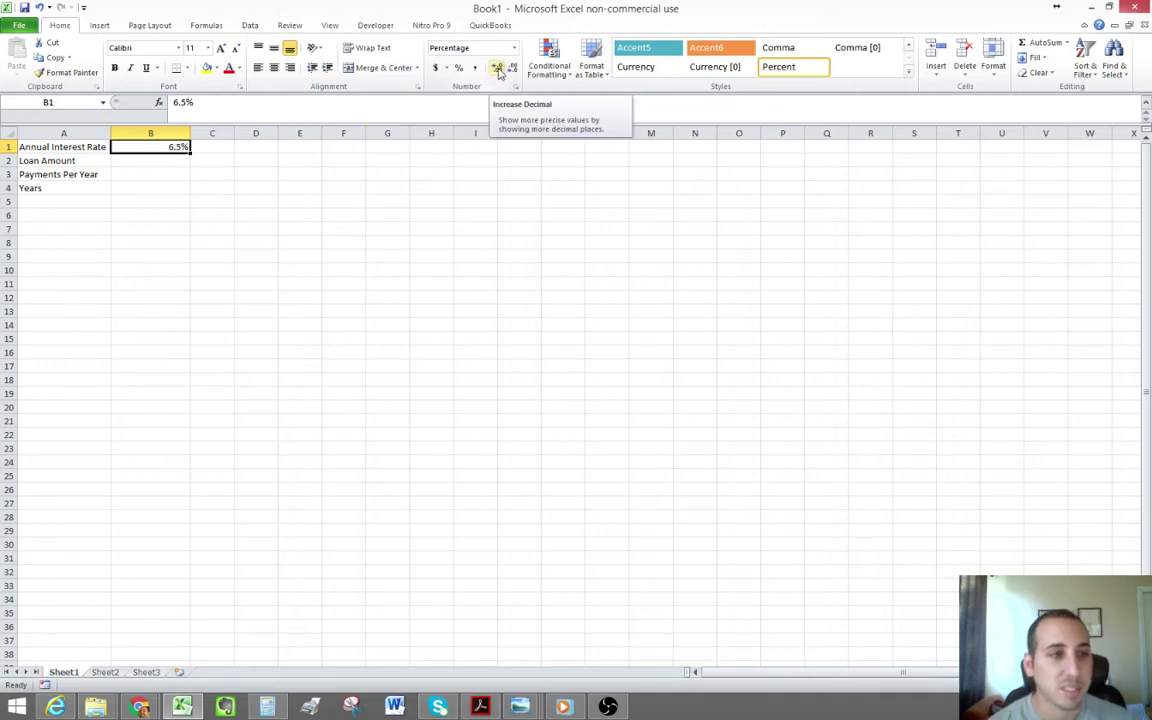
Enter 12000 as the loan amount in B2 and apply the dollar accounting format.
{"action": "left_click", "coordinate": [141, 160]}
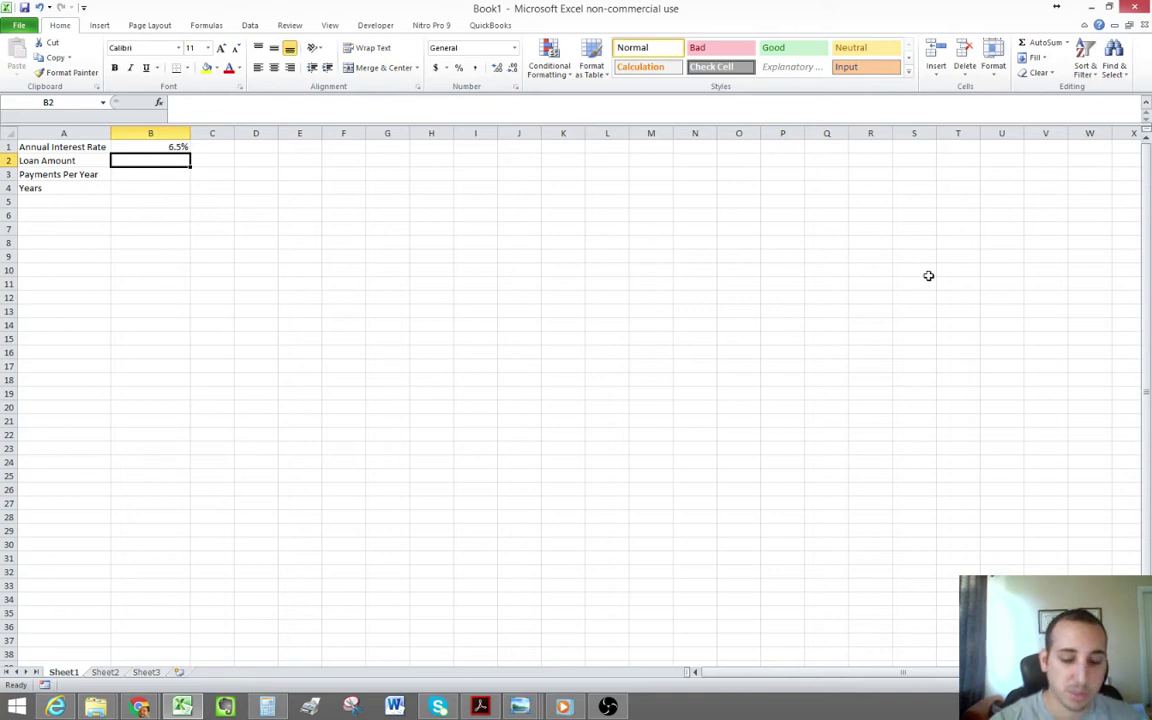
{"action": "type", "text": "12000"}
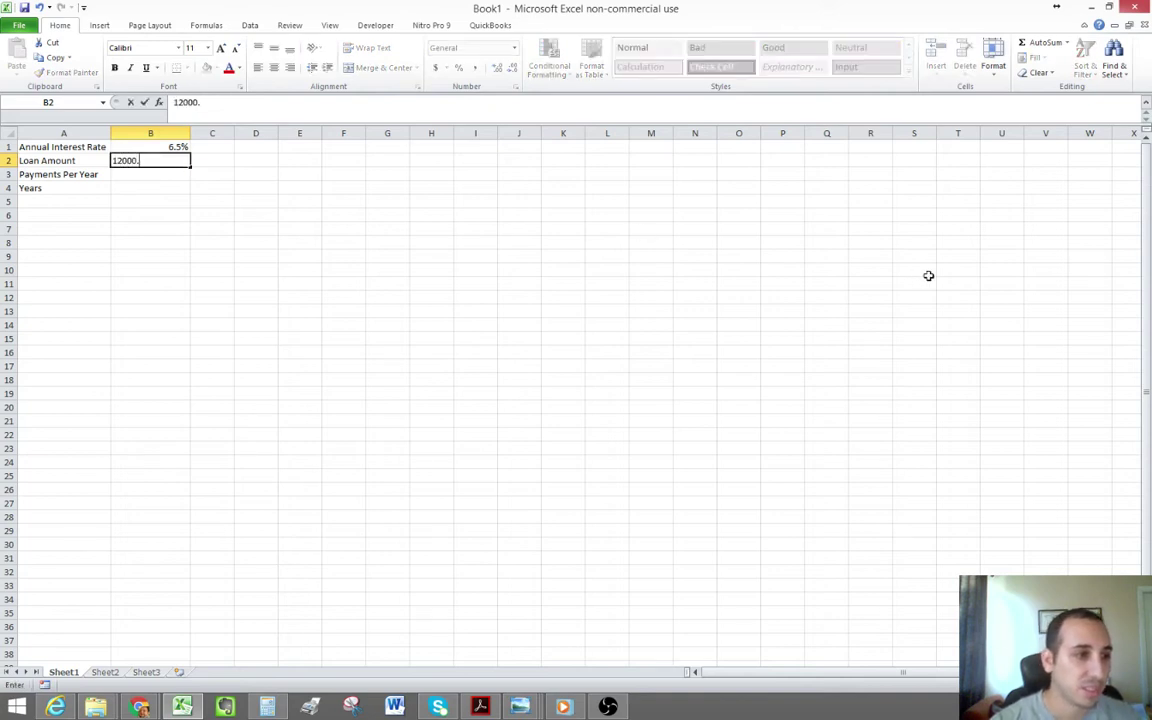
{"action": "key", "text": "Return"}
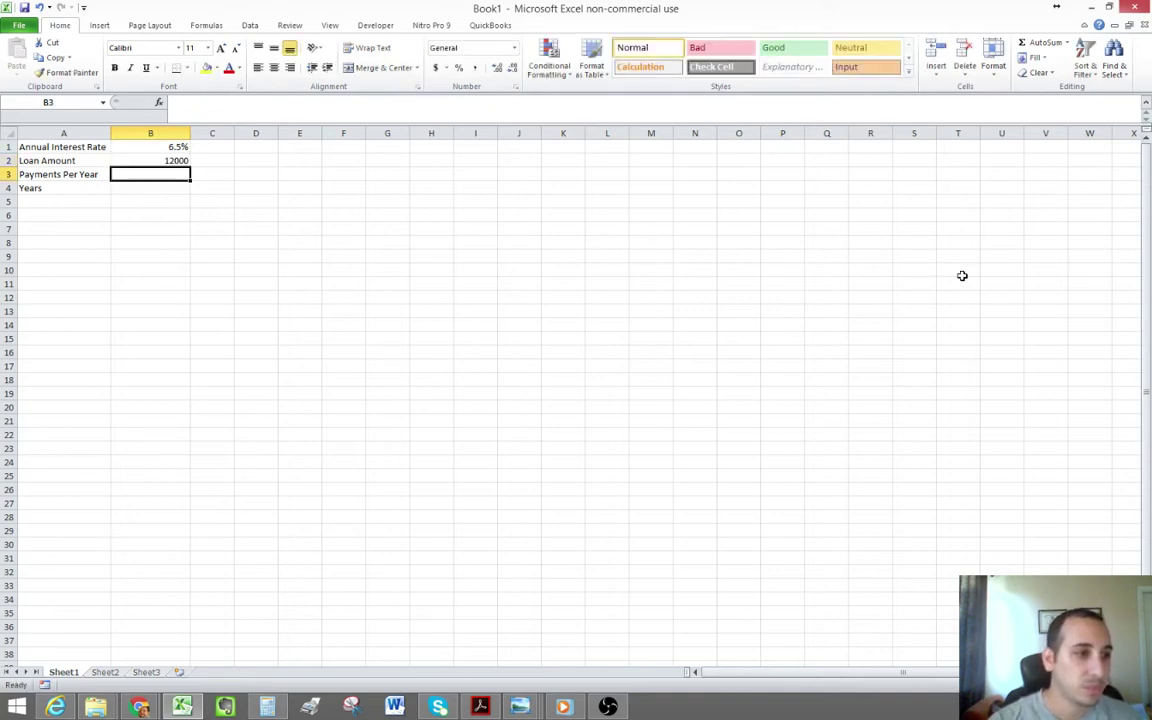
{"action": "left_click", "coordinate": [158, 162]}
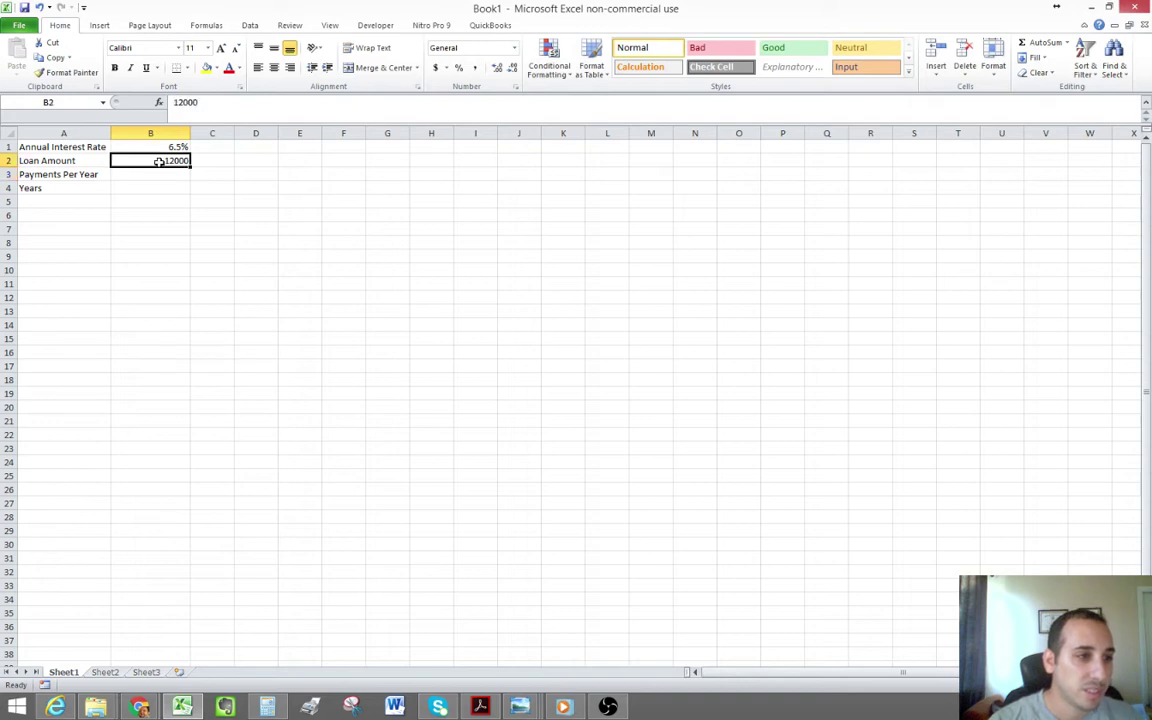
{"action": "left_click", "coordinate": [437, 68]}
Enter 12 for the payments per year in B3 and 5 for the years in B4.
{"action": "left_click", "coordinate": [167, 178]}
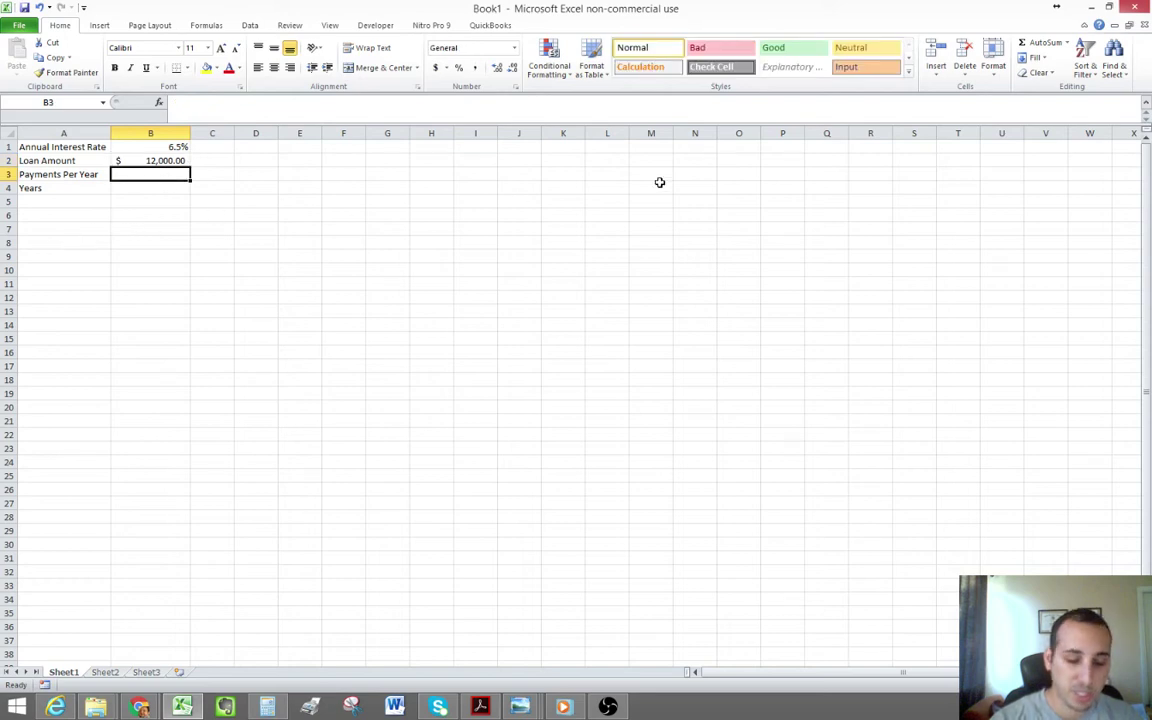
{"action": "type", "text": "12"}
{"action": "key", "text": "Return"}
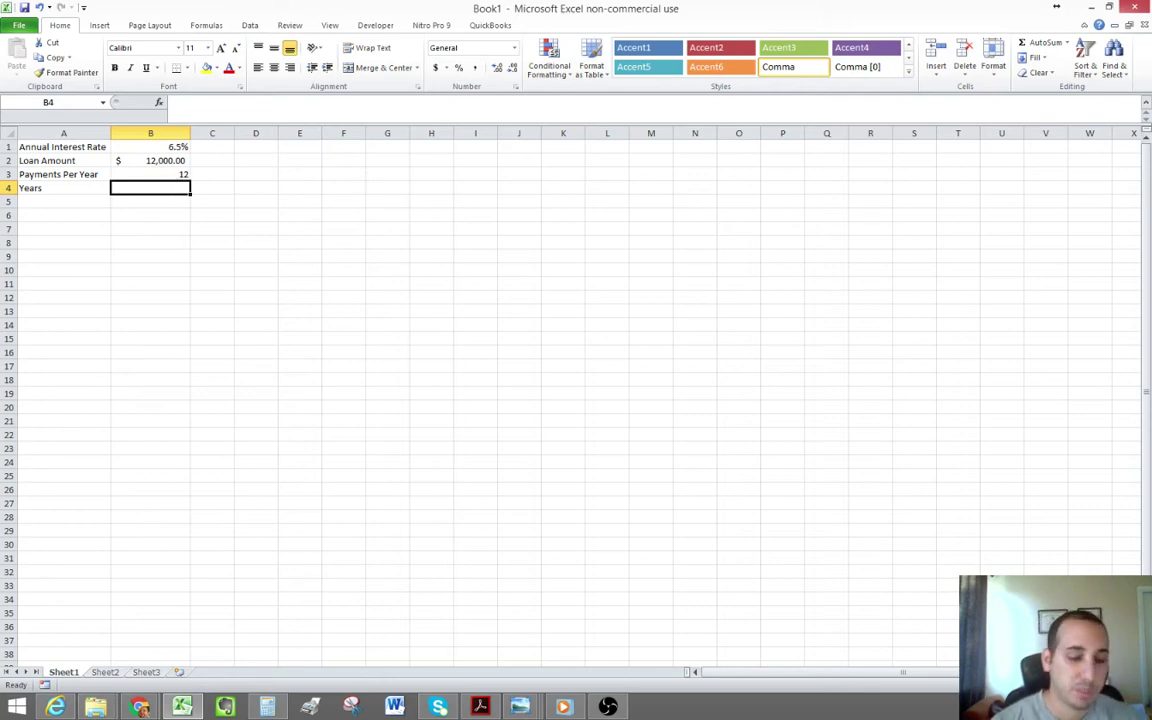
{"action": "type", "text": "5"}
{"action": "key", "text": "Return"}
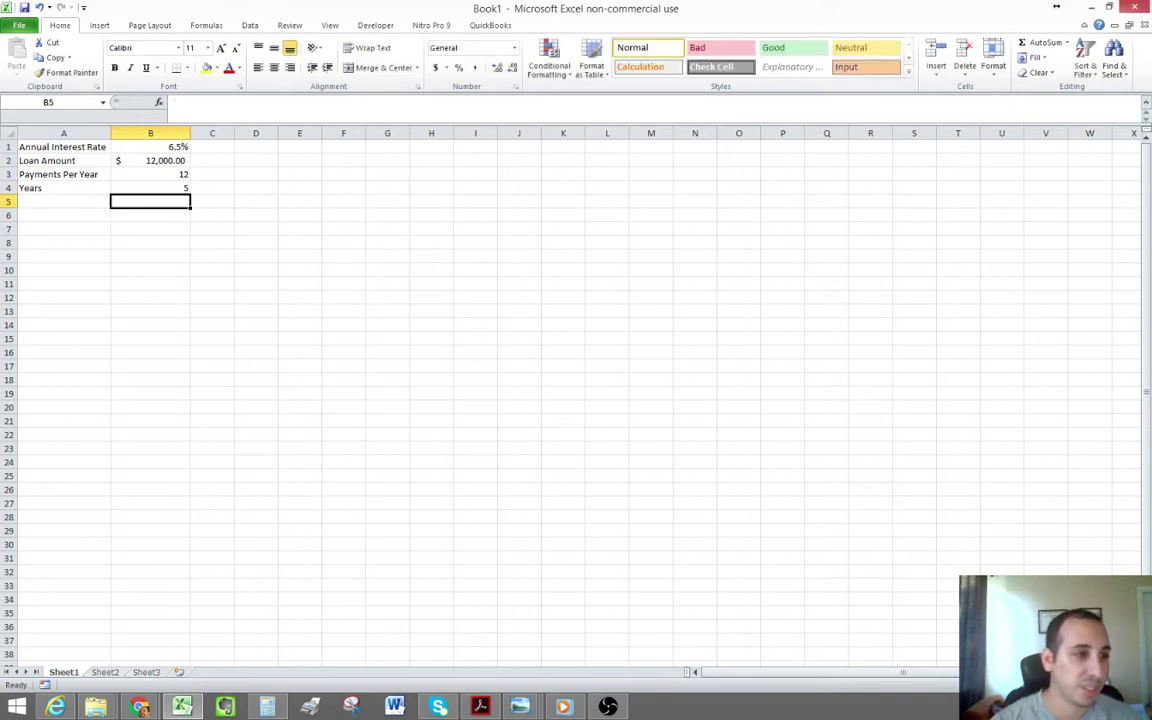
Enter the column headings Payment Number in cell A6 and Payment Amount in B6.
{"action": "left_click", "coordinate": [70, 214]}
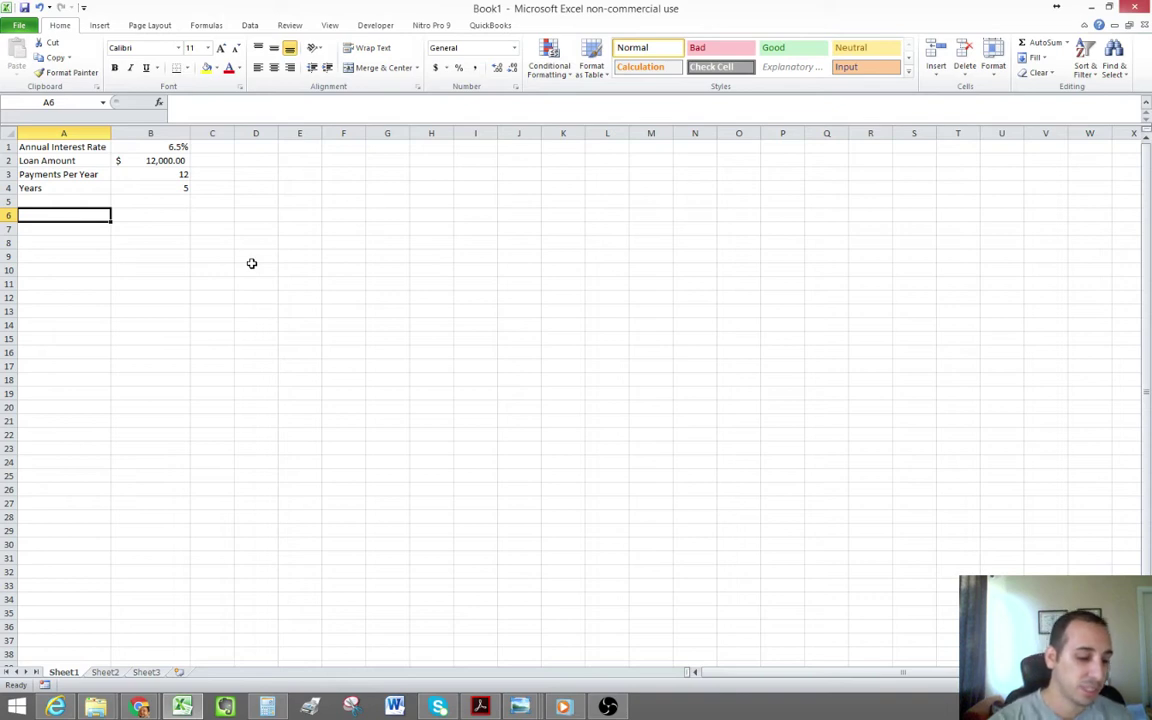
{"action": "type", "text": "Payment"}
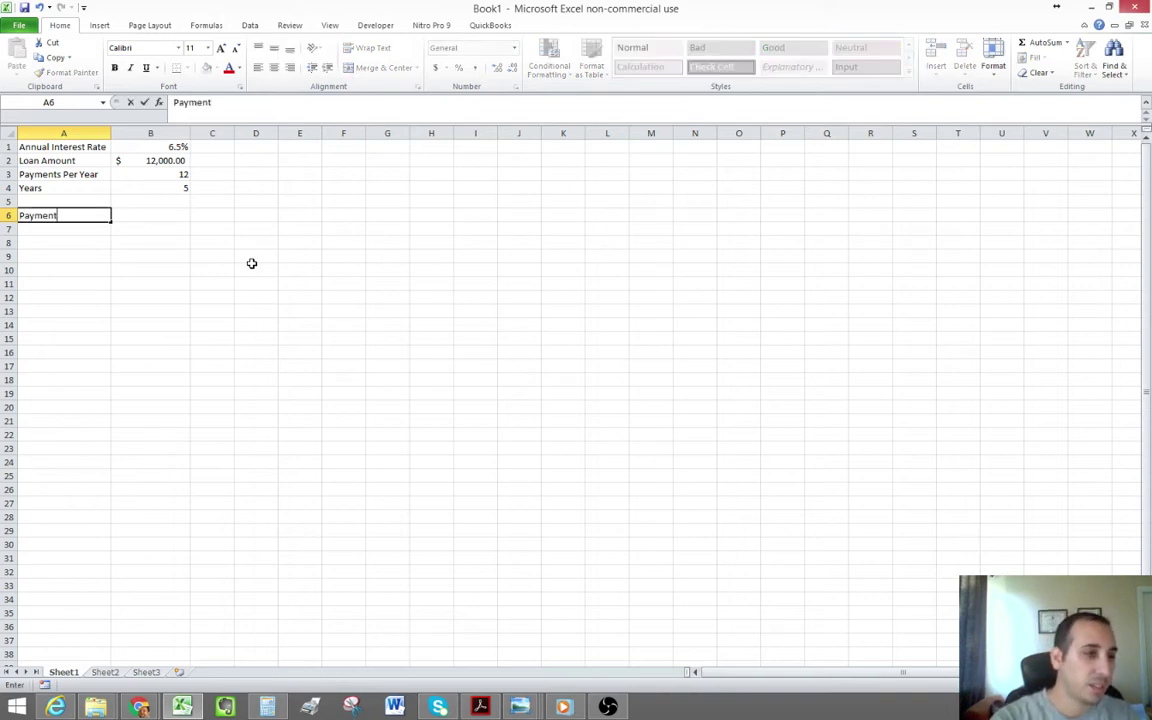
{"action": "type", "text": " Number"}
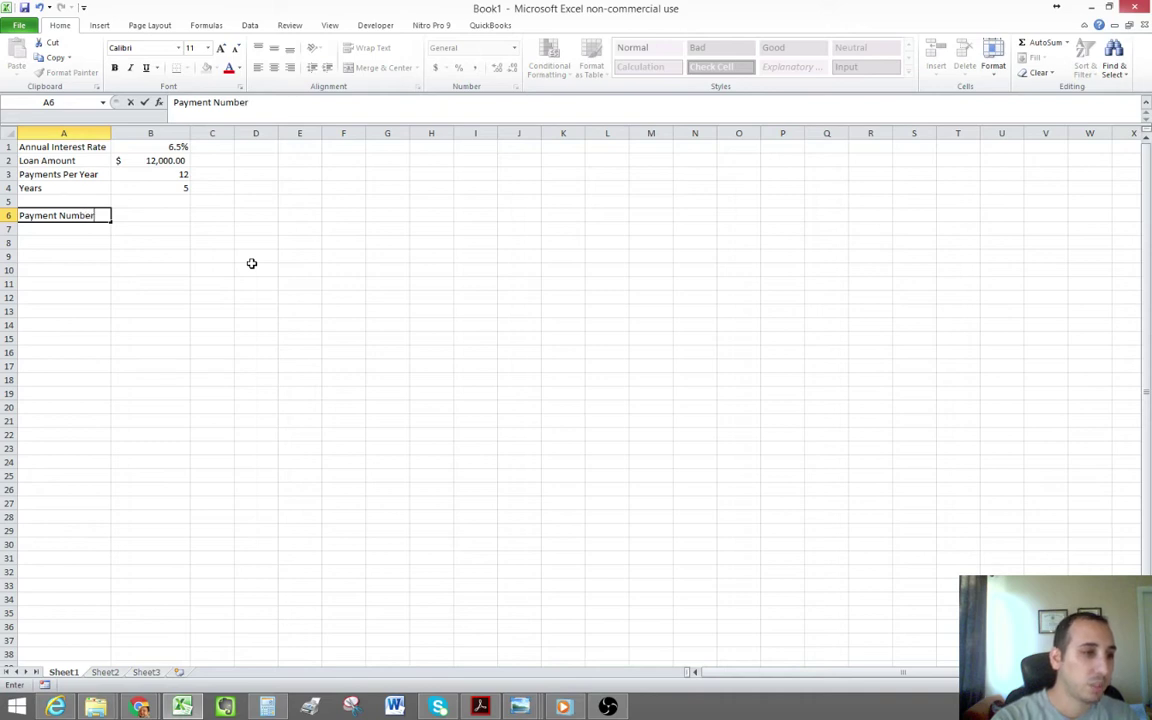
{"action": "key", "text": "Tab"}
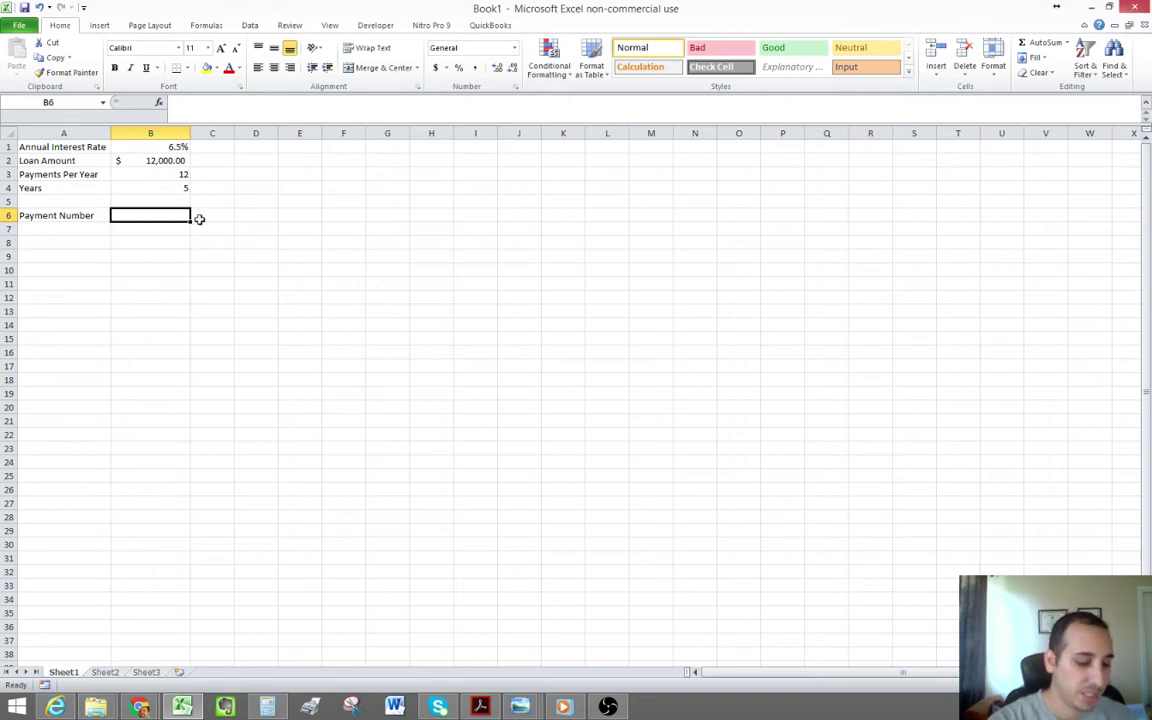
{"action": "type", "text": "Payment A"}
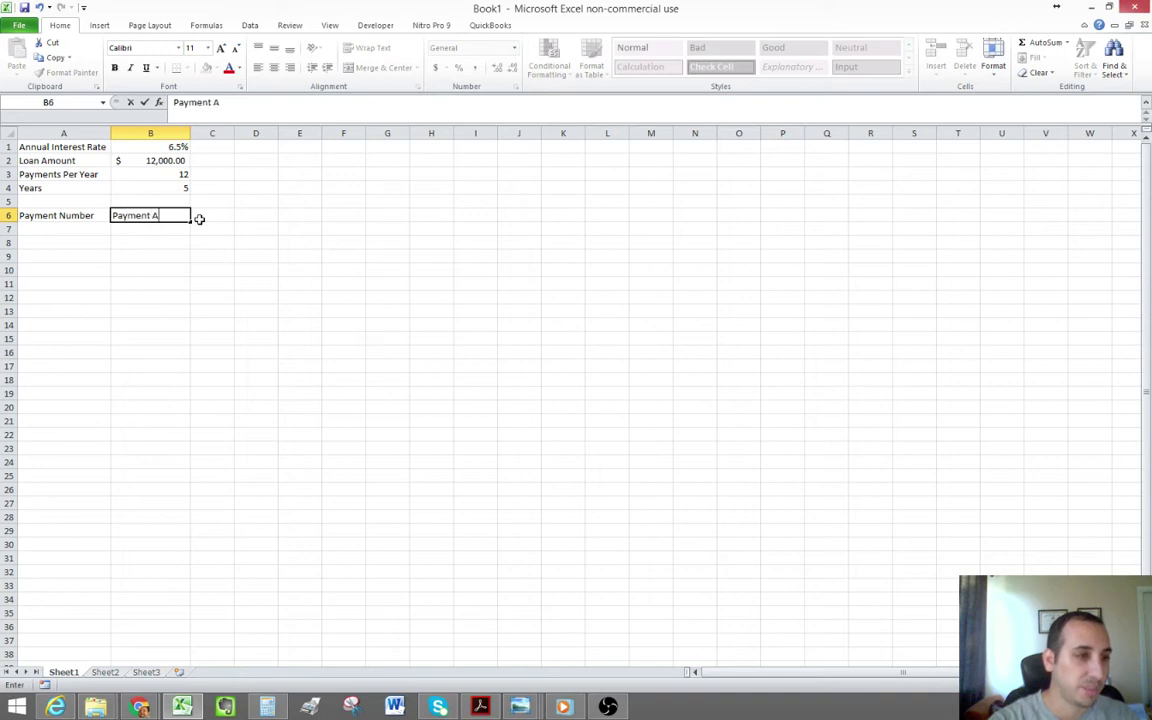
{"action": "type", "text": "mount"}
{"action": "left_click", "coordinate": [199, 218]}
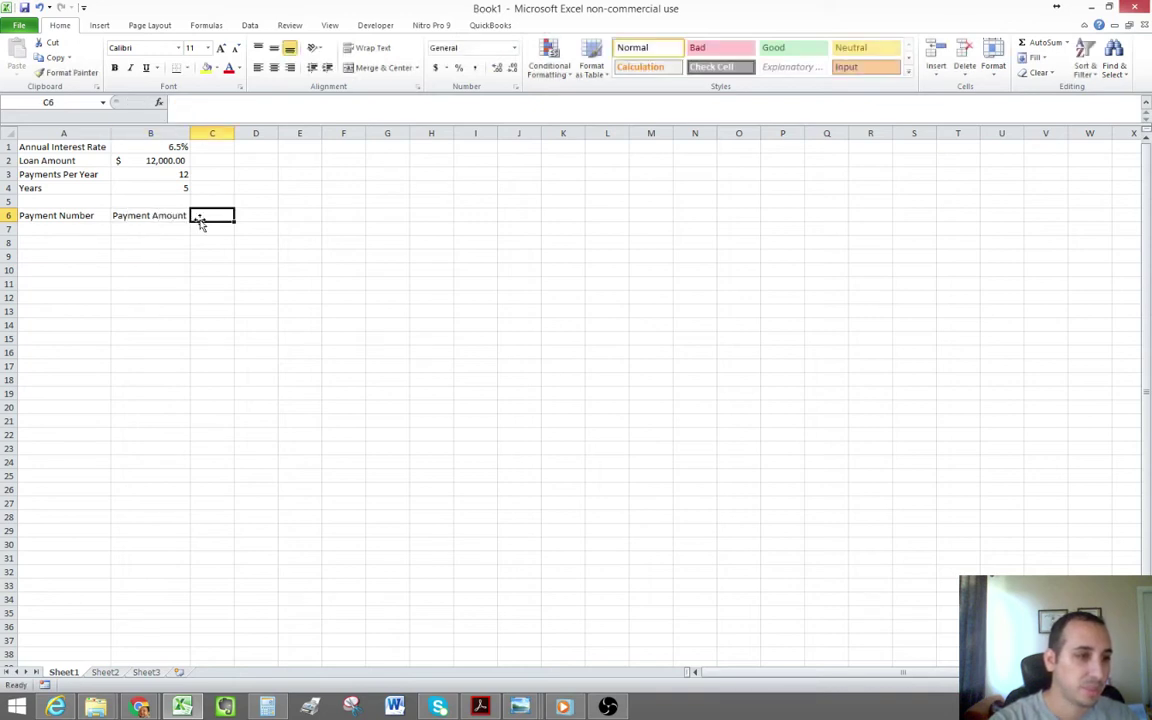
Enter the column headings Principal in cell C6 and Interest in D6.
{"action": "type", "text": "Princi"}
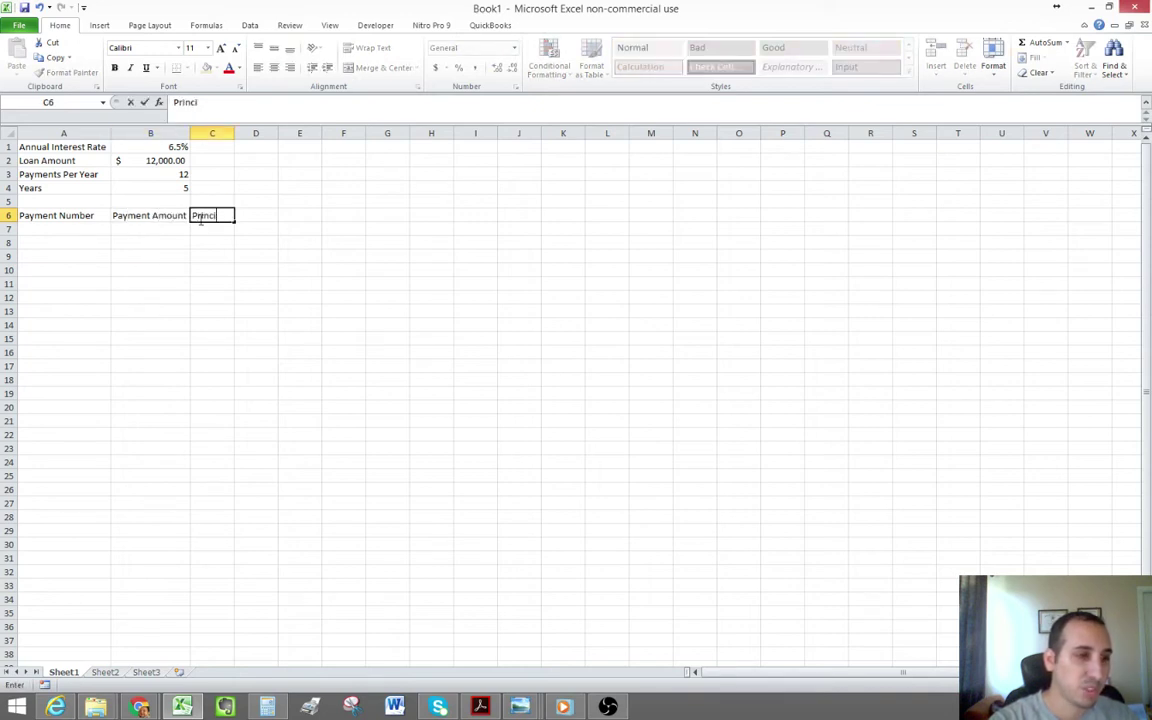
{"action": "type", "text": "pal"}
{"action": "key", "text": "Tab"}
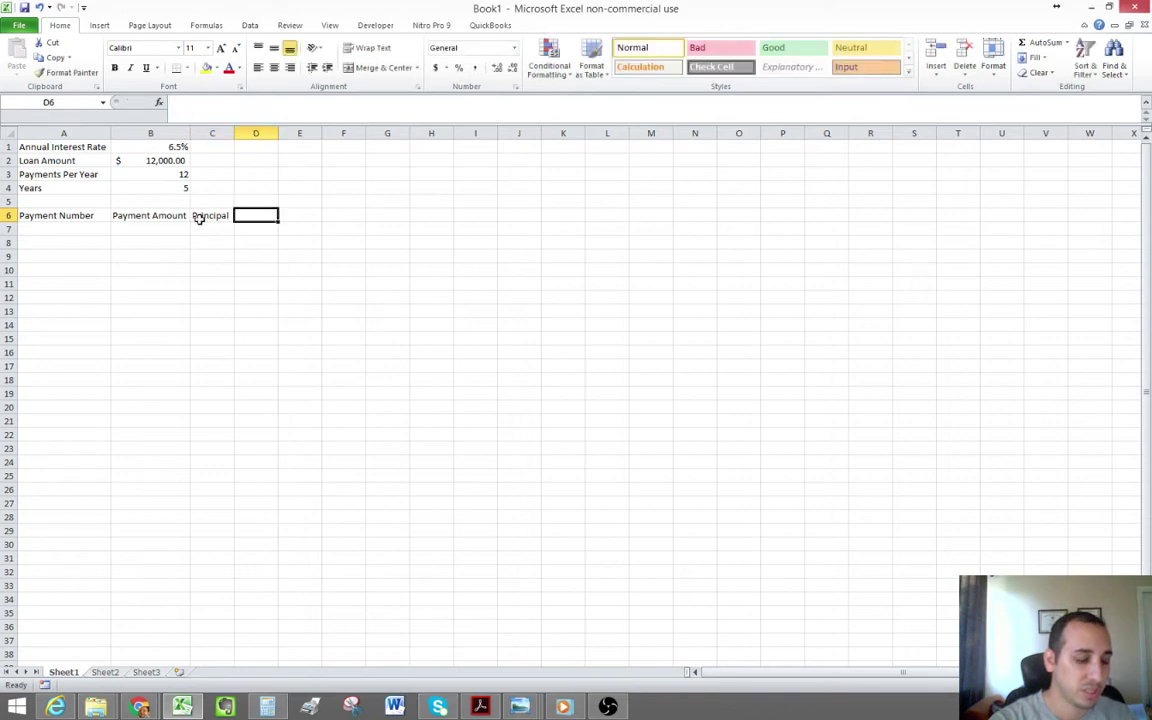
{"action": "type", "text": "Interest"}
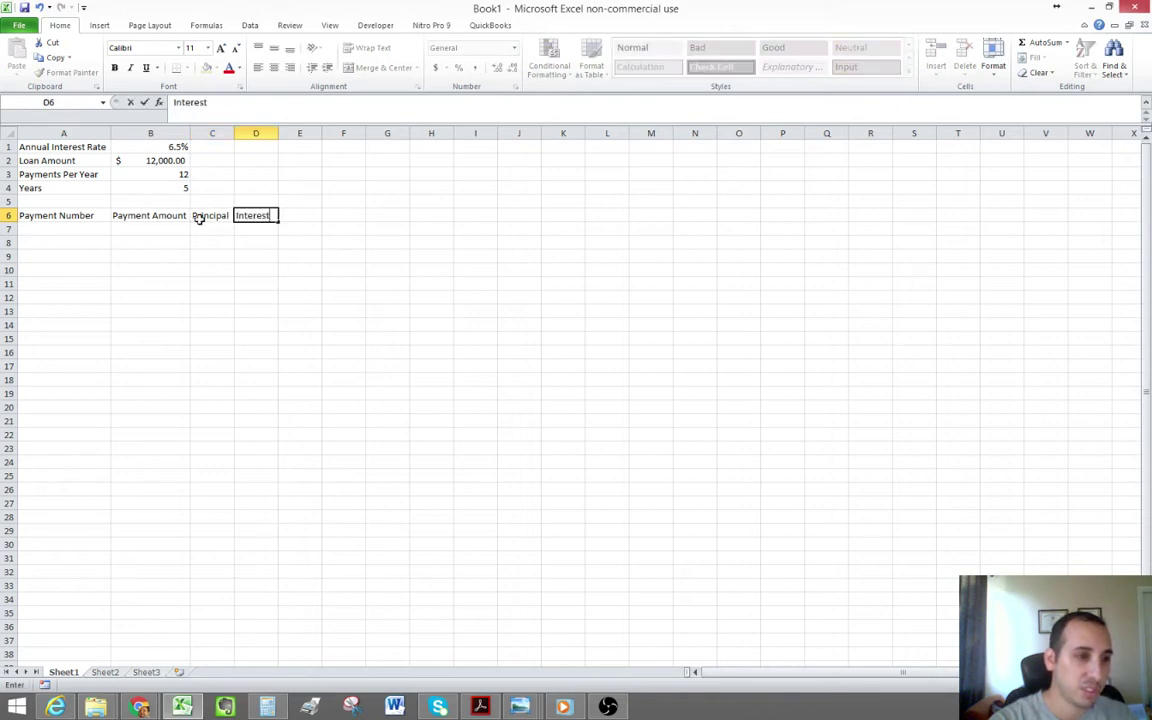
{"action": "key", "text": "Tab"}
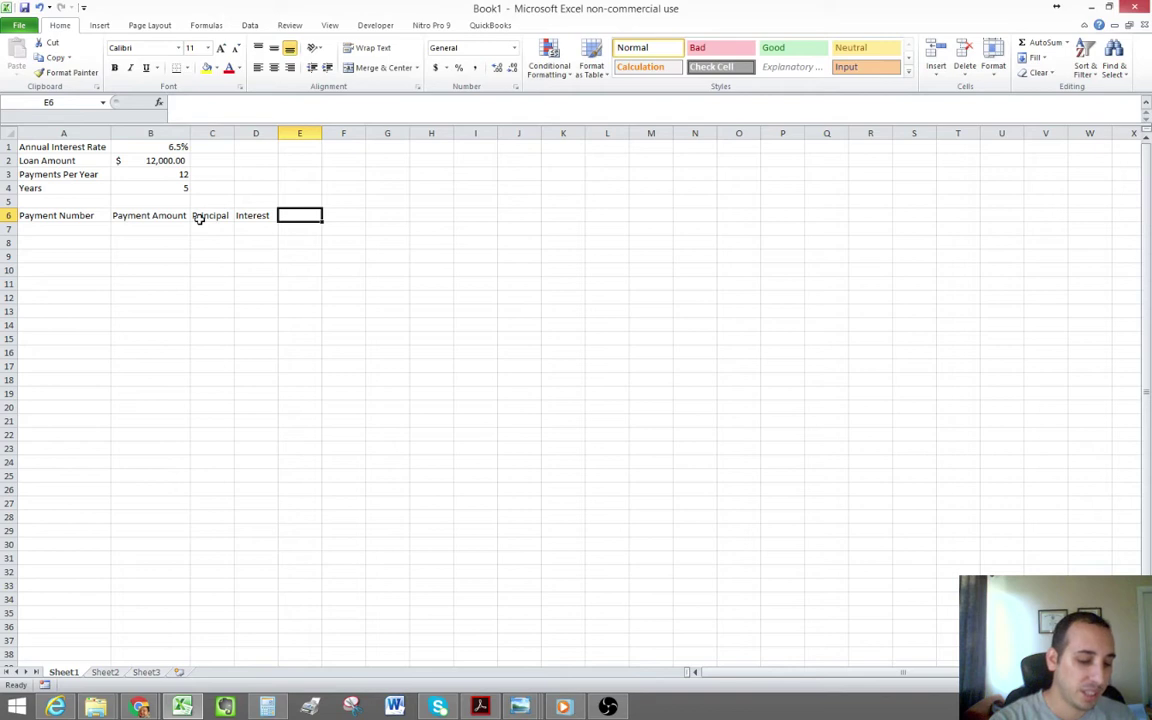
Enter the column heading Remaining Balance in cell E6.
{"action": "type", "text": "Remaini"}
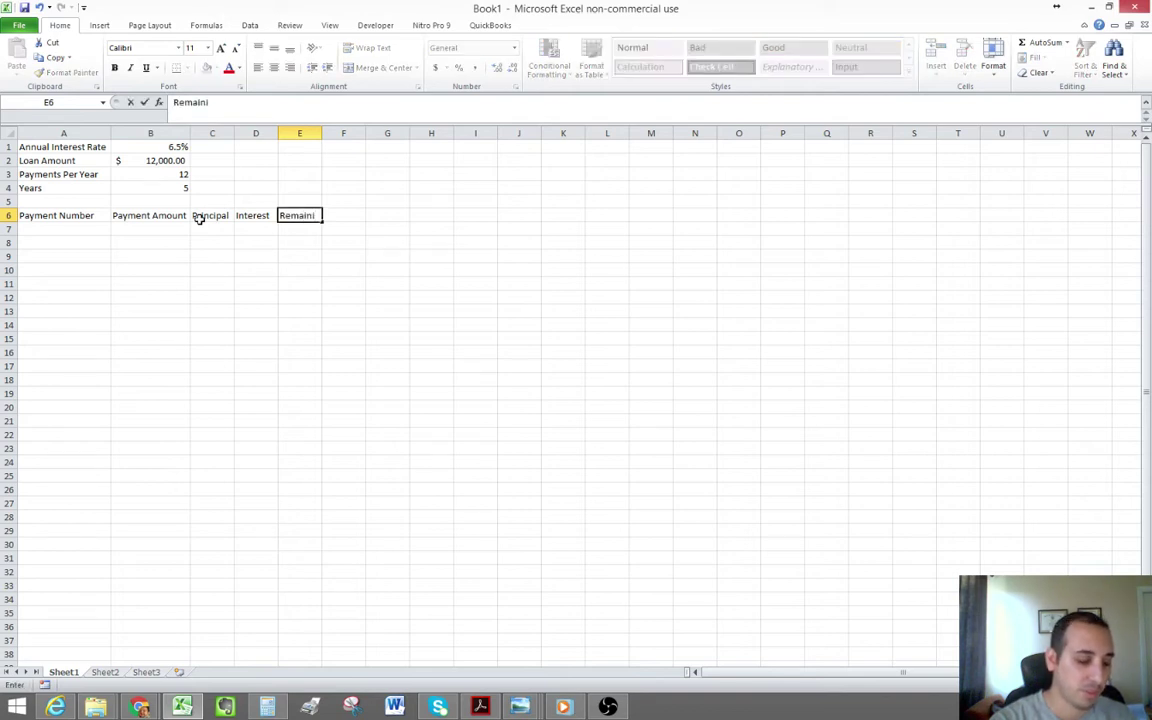
{"action": "type", "text": "n"}
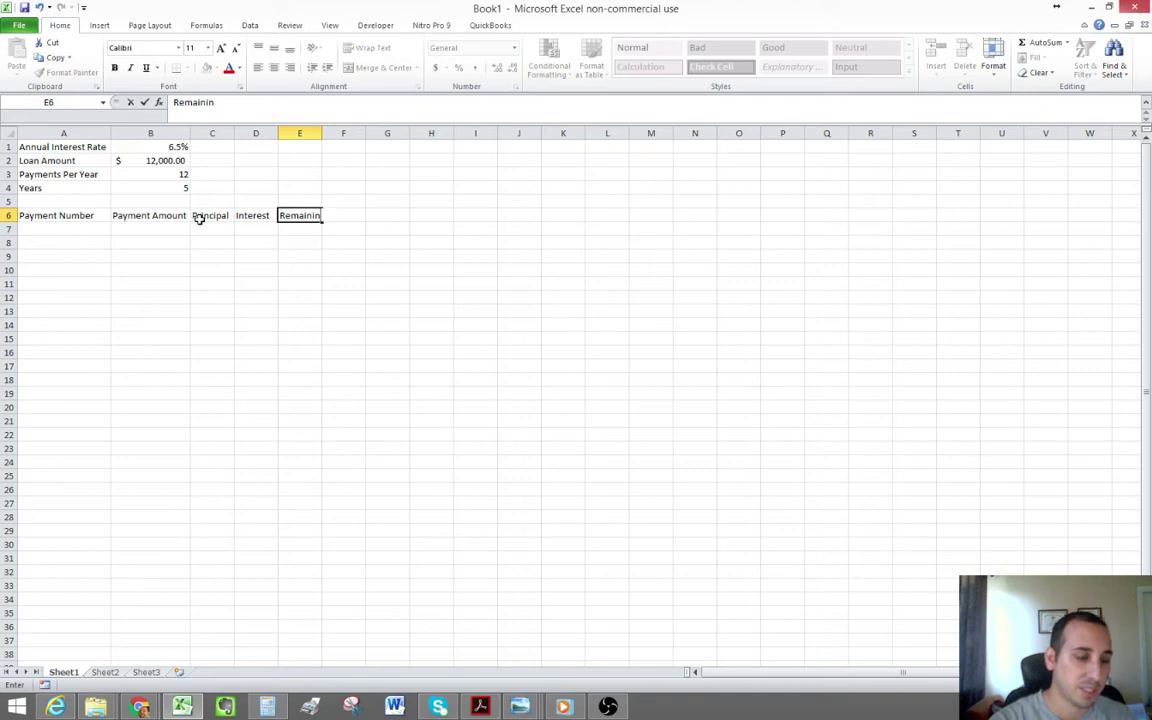
{"action": "type", "text": "g B"}
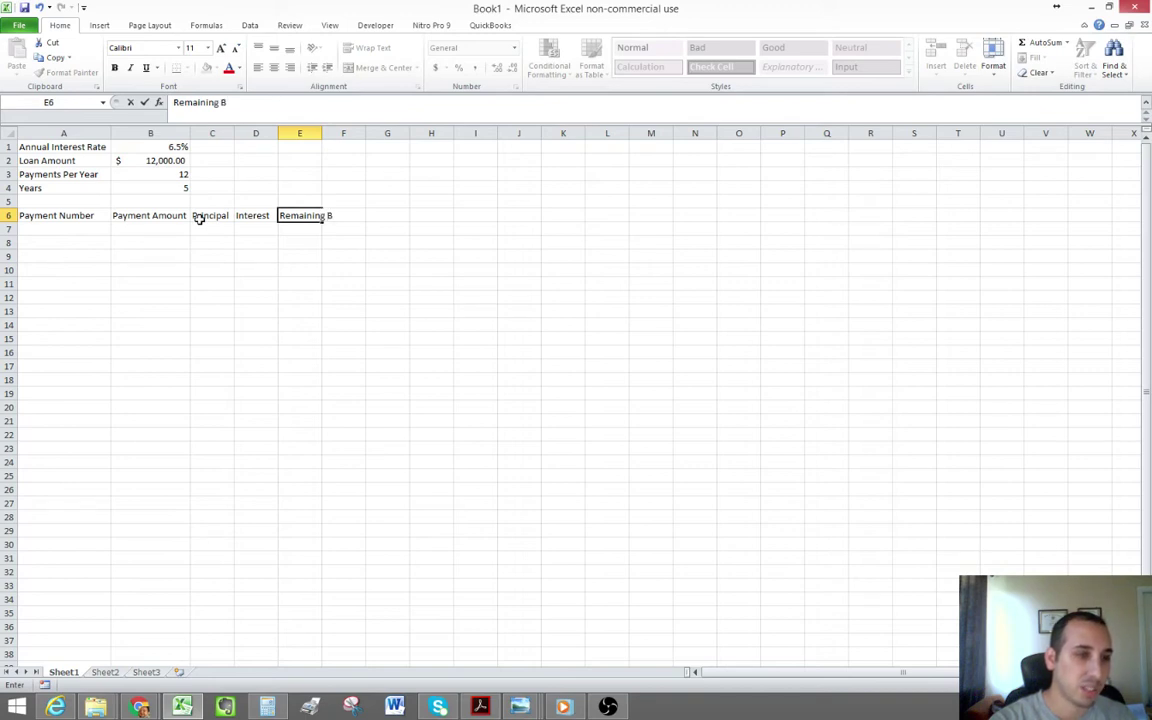
{"action": "type", "text": "alance"}
{"action": "key", "text": "Return"}
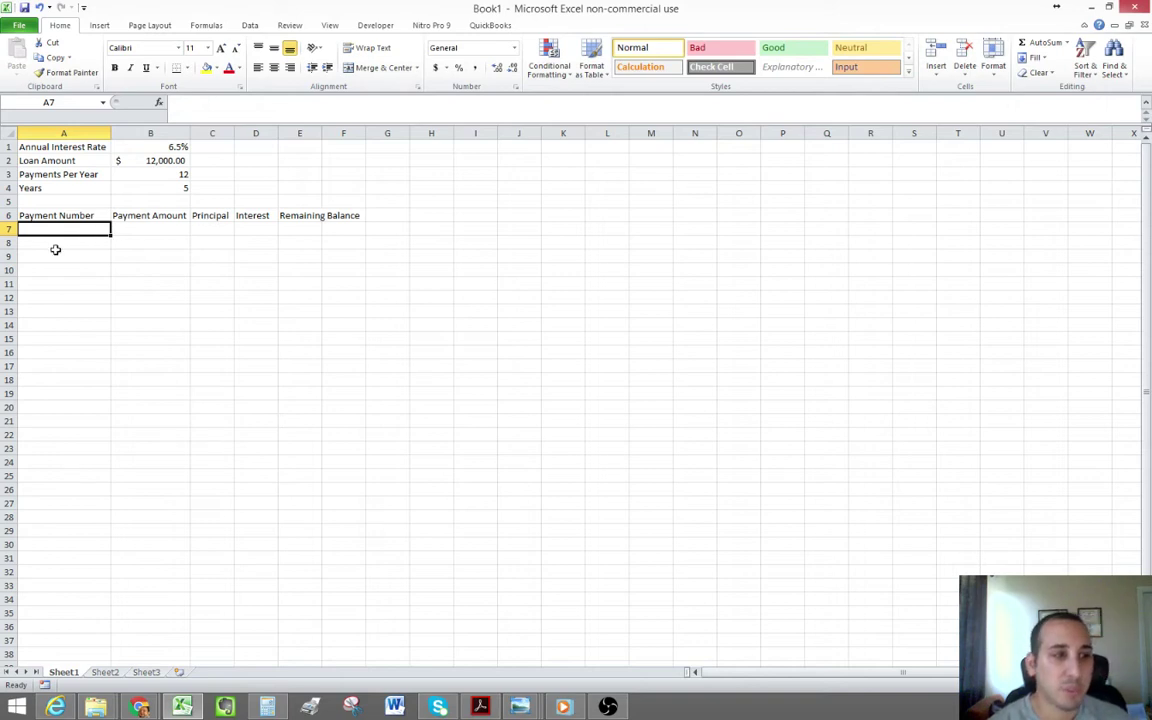
Enter 1 as the first payment number in A7 and make the schedule headings in row 6 bold.
{"action": "key", "text": "Down"}
{"action": "key", "text": "Down"}
{"action": "key", "text": "Down"}
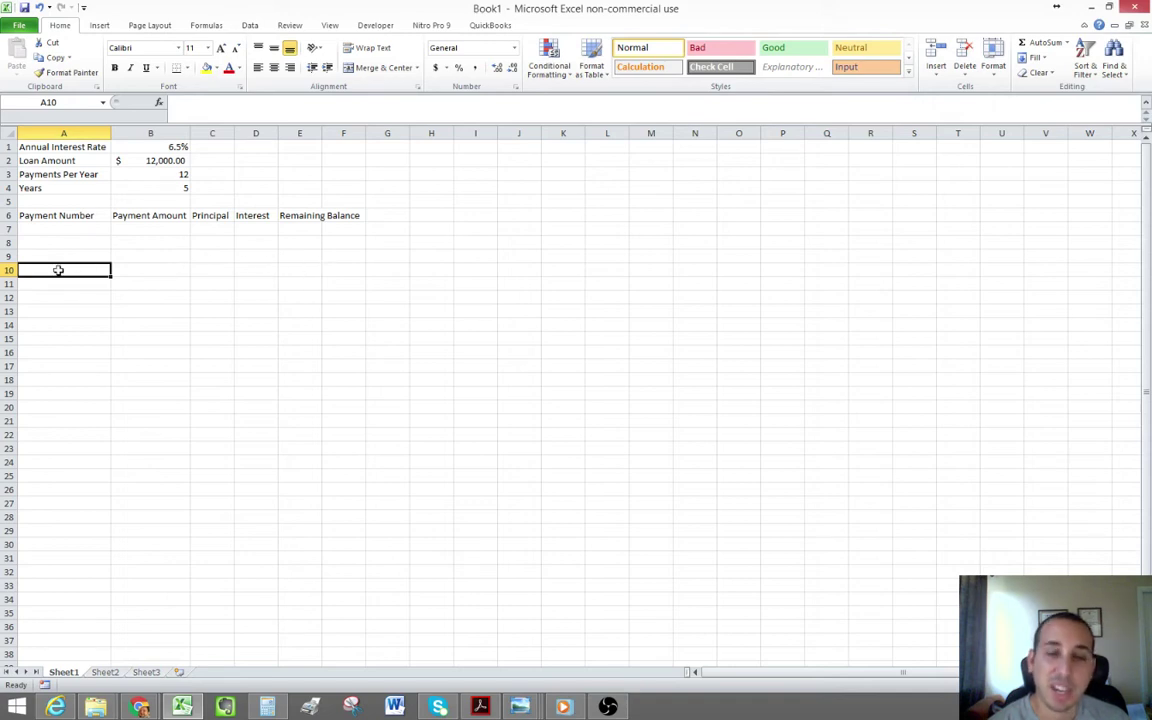
{"action": "left_click", "coordinate": [55, 231]}
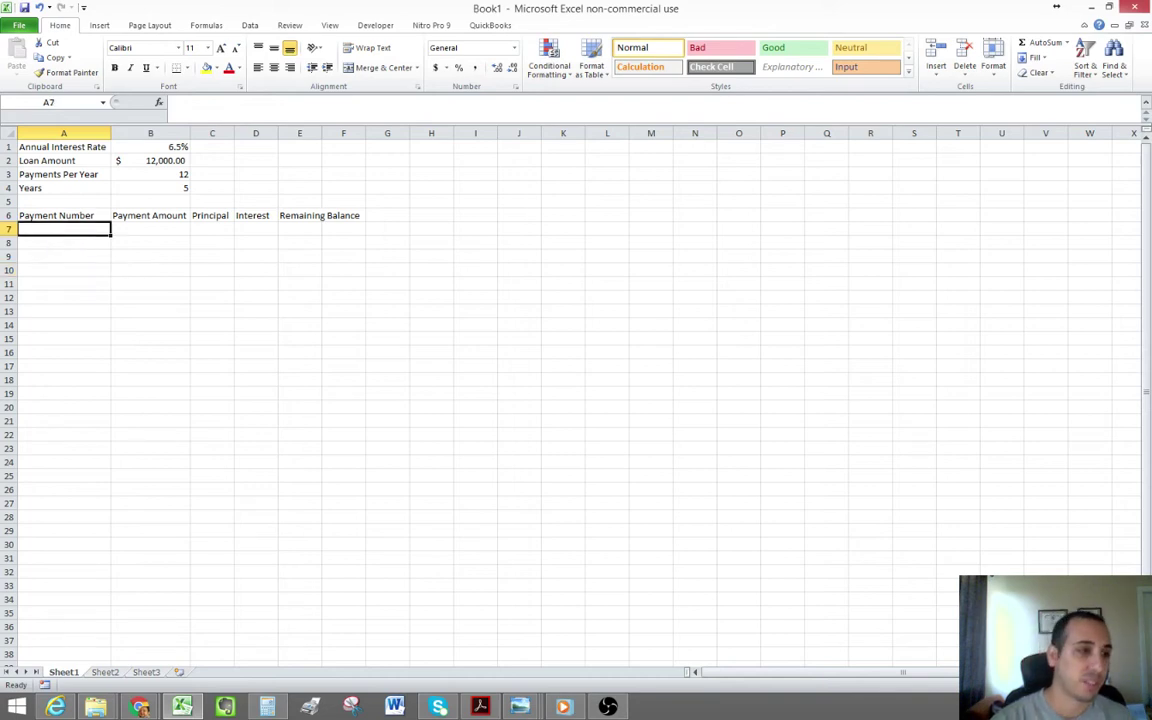
{"action": "type", "text": "1"}
{"action": "key", "text": "Tab"}
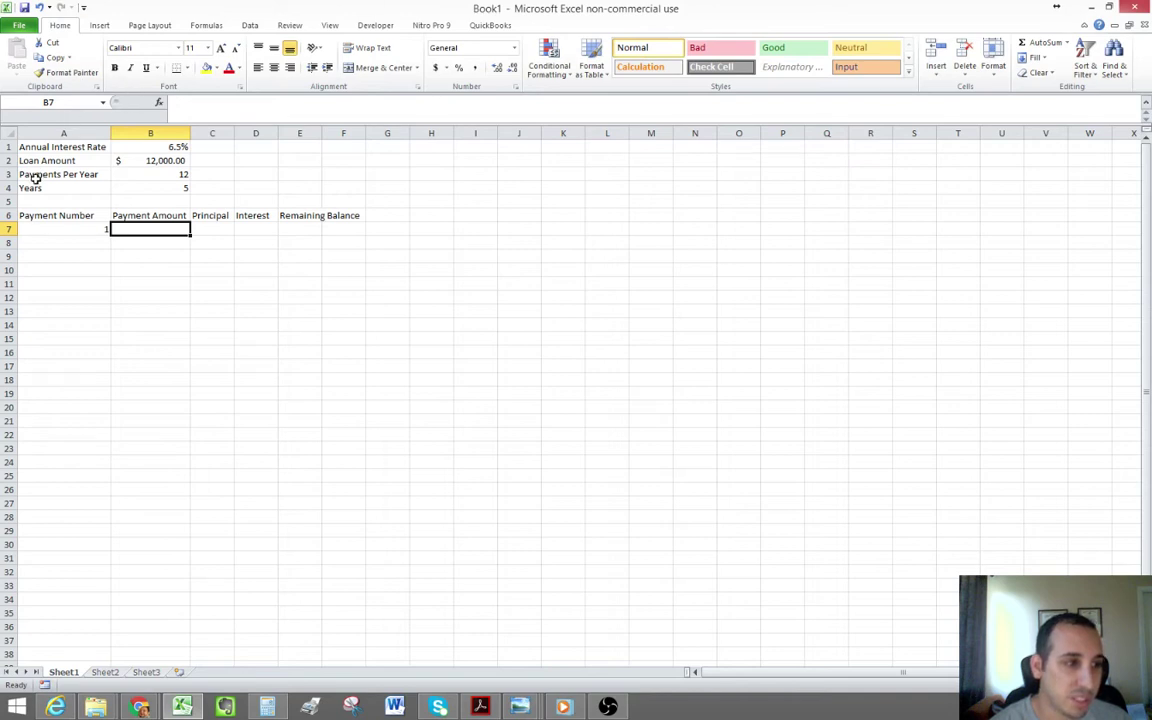
{"action": "left_click_drag", "start_coordinate": [28, 216], "coordinate": [356, 218]}
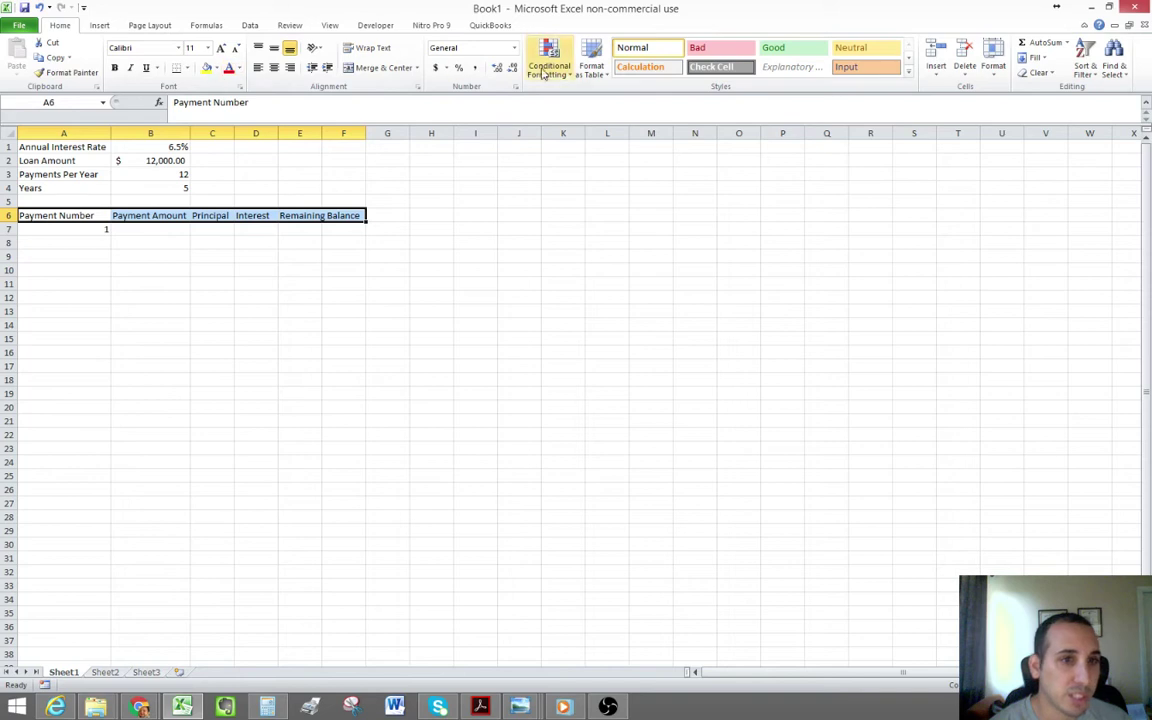
{"action": "left_click", "coordinate": [114, 68]}
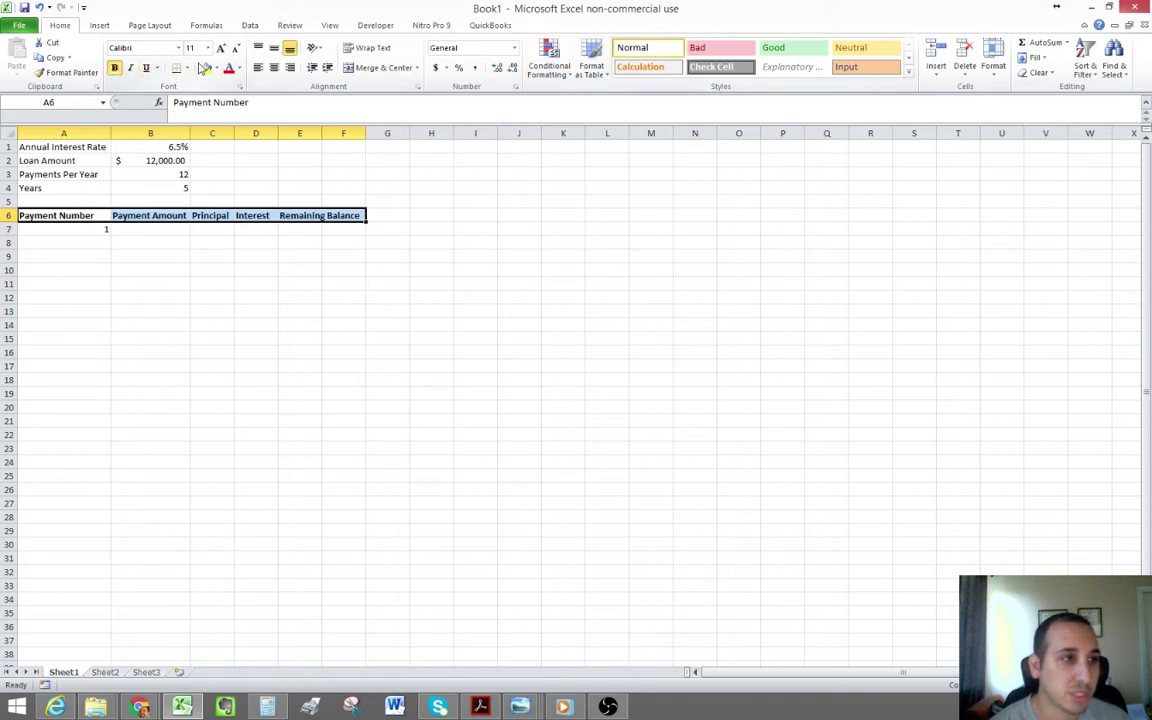
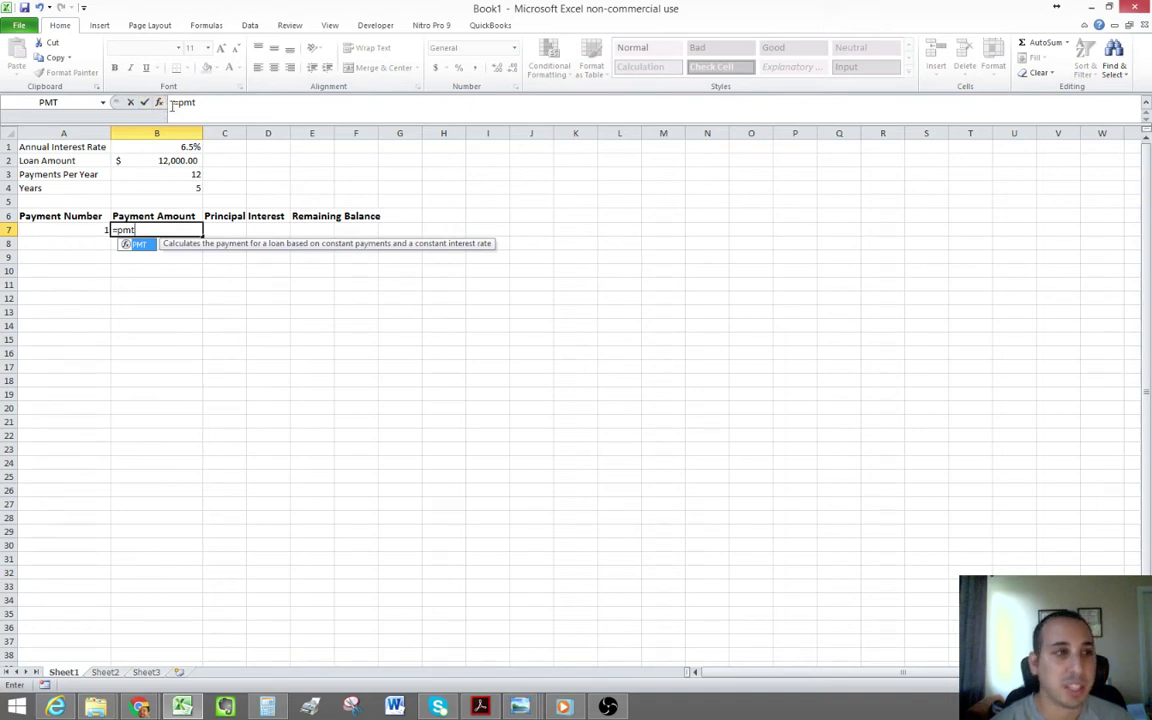
{"action": "left_click", "coordinate": [158, 102]}
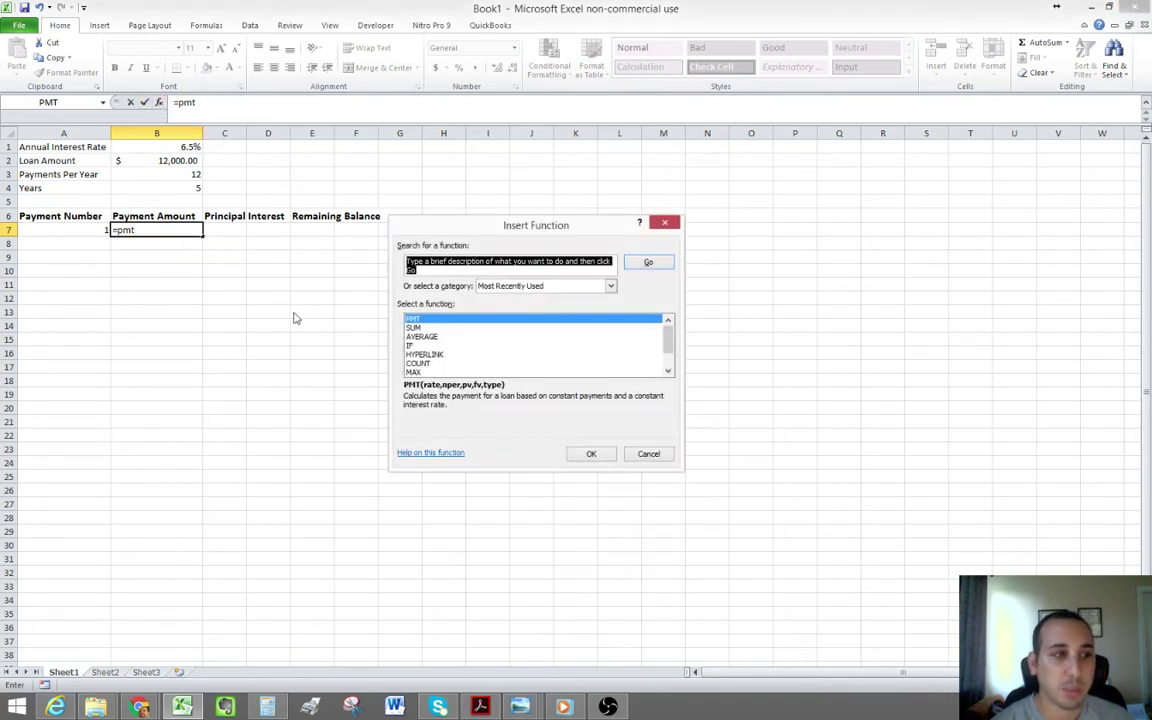
{"action": "left_click", "coordinate": [660, 457]}
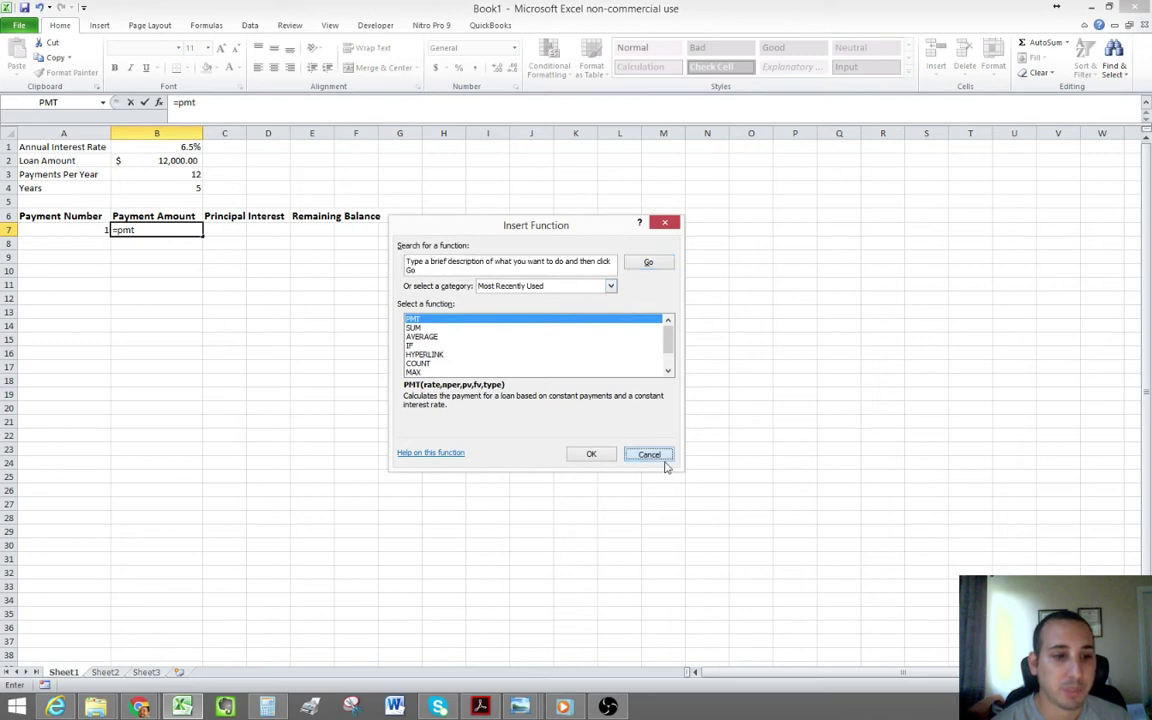
{"action": "left_click", "coordinate": [662, 461]}
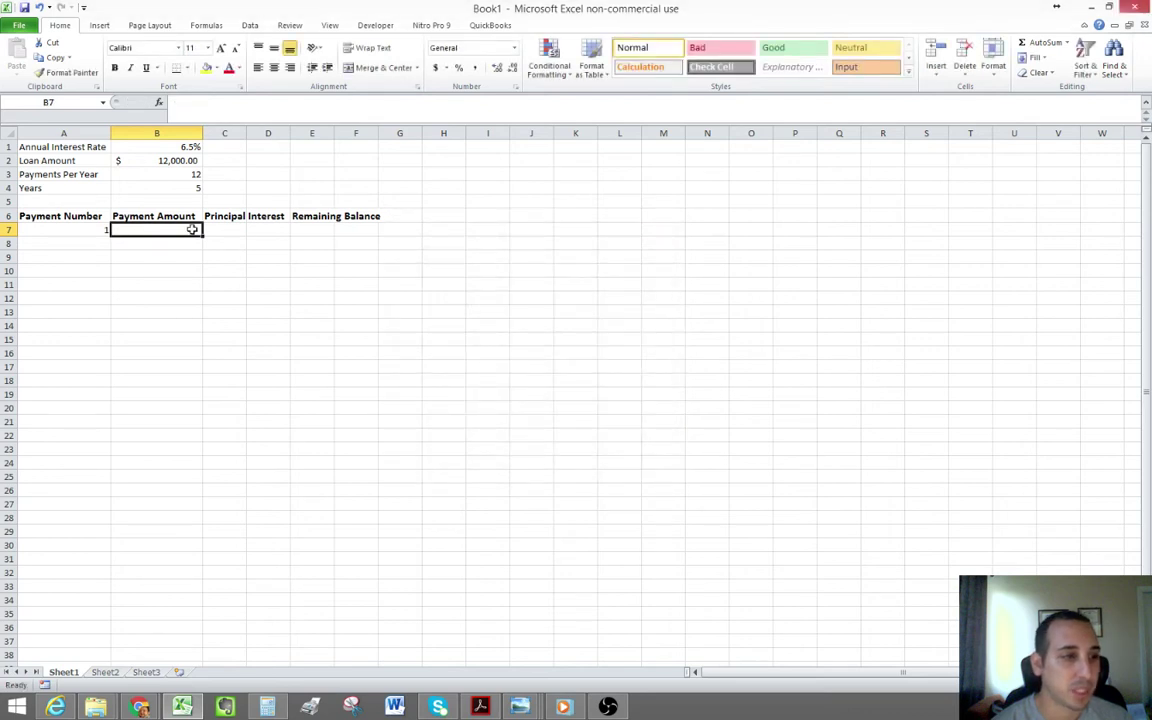
{"action": "type", "text": "="}
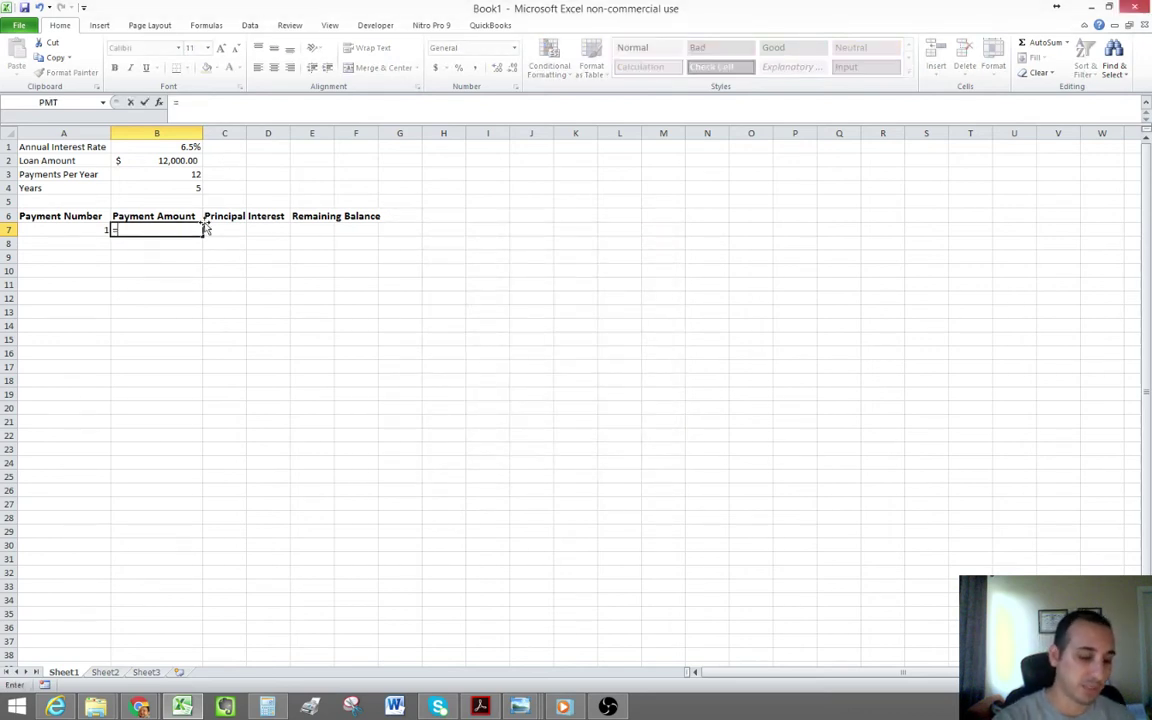
{"action": "type", "text": "pmt"}
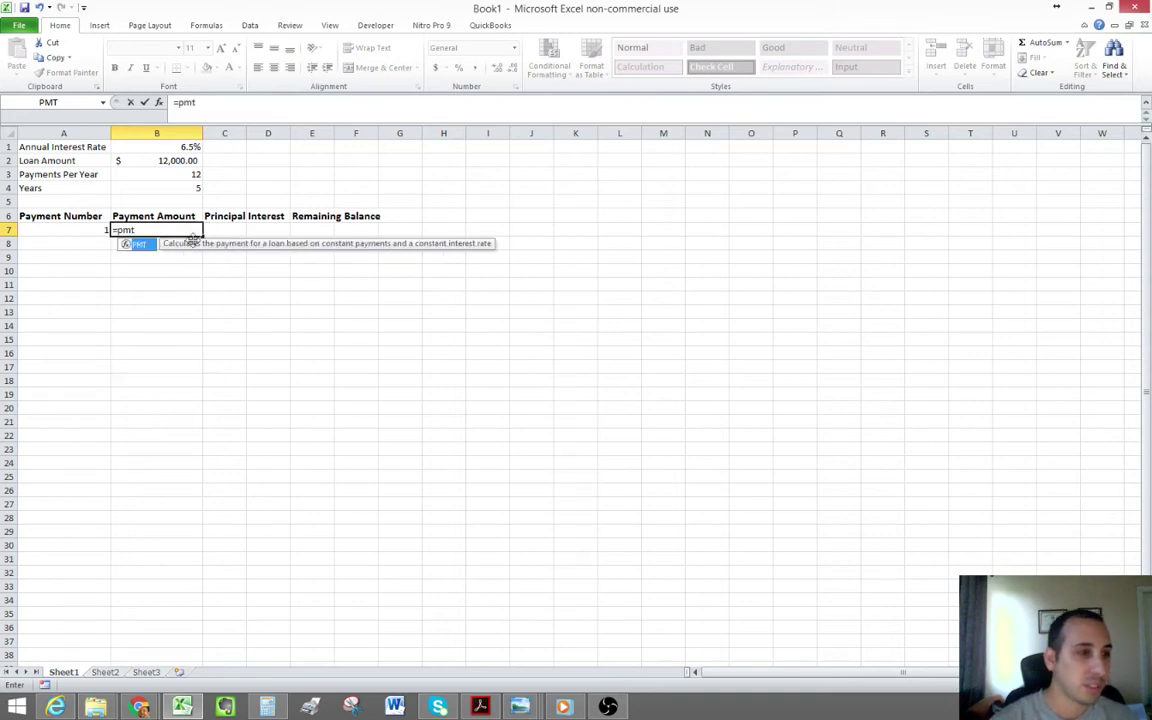
{"action": "left_click", "coordinate": [157, 103]}
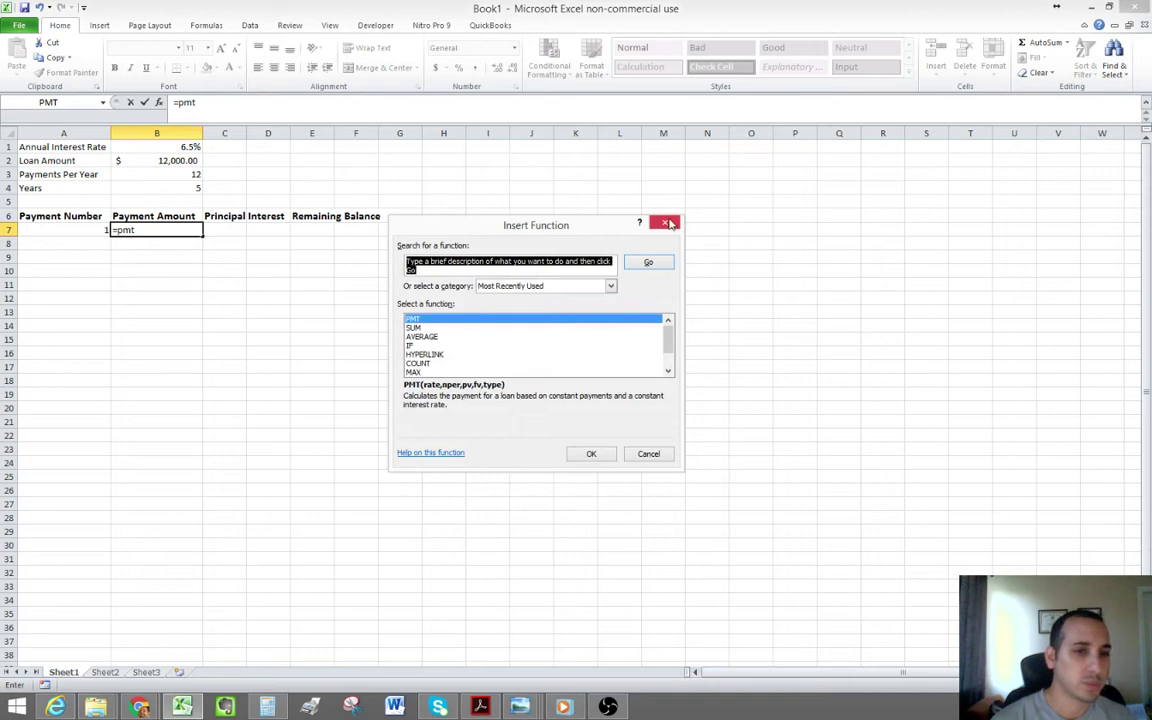
{"action": "key", "text": "Escape"}
Start a PMT formula in cell B7 and open its function arguments for editing.
{"action": "type", "text": "="}
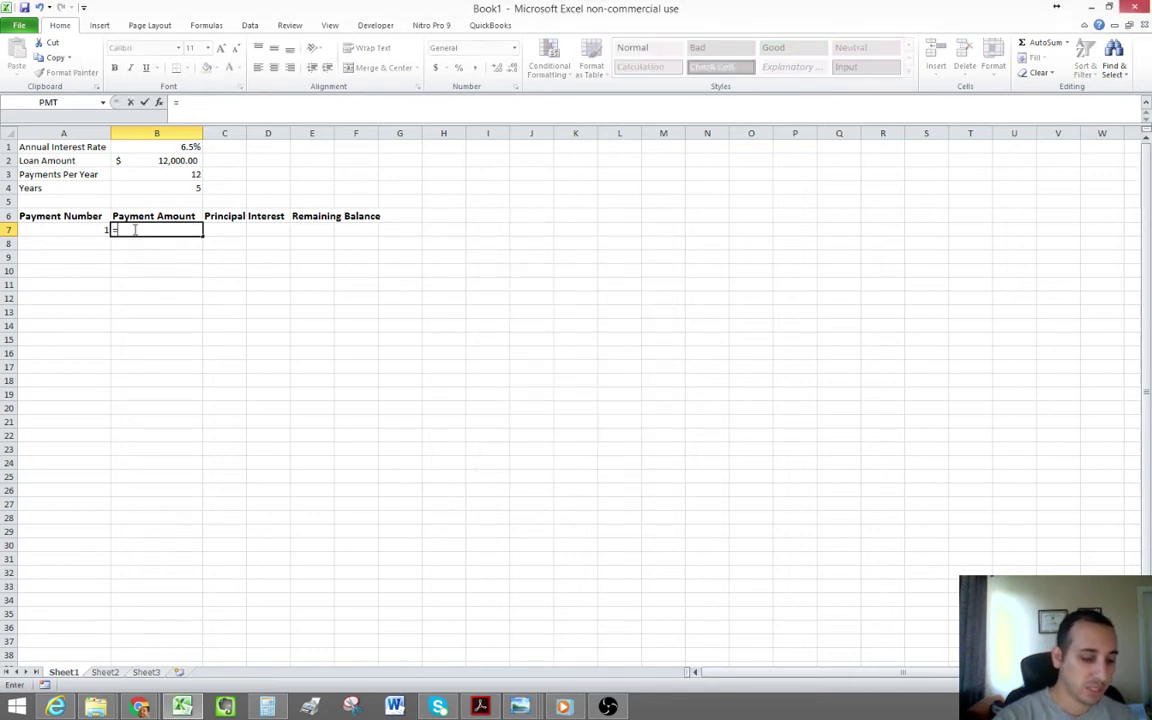
{"action": "type", "text": "pm"}
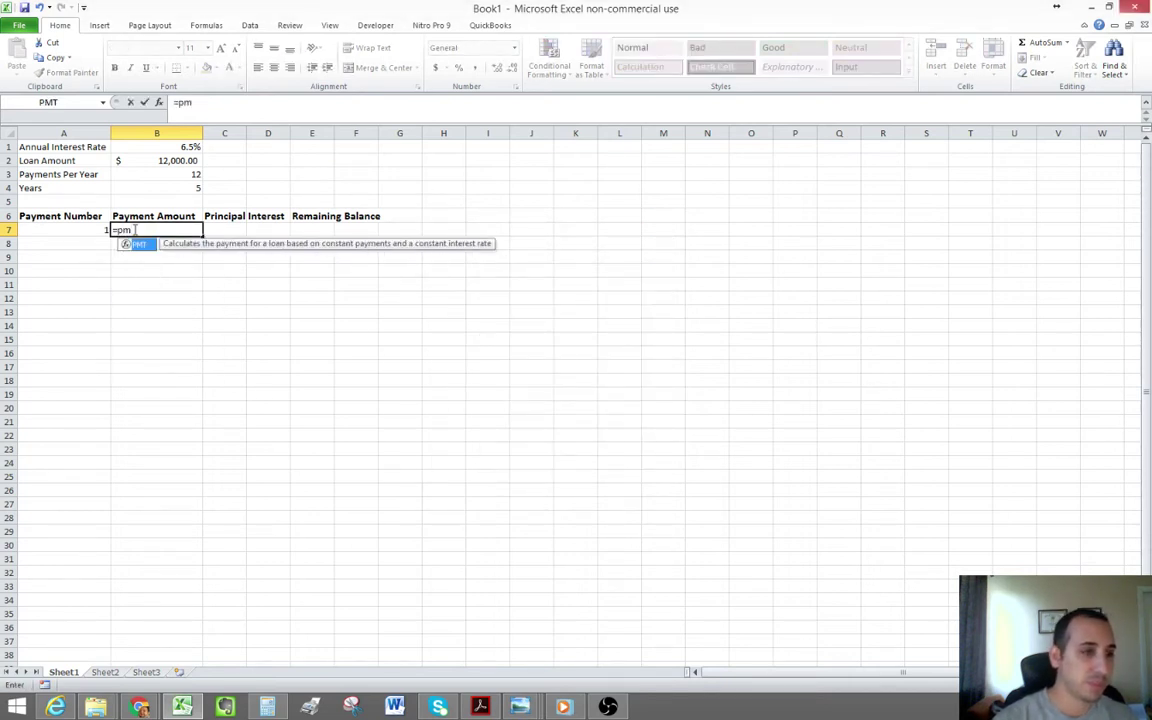
{"action": "type", "text": "t"}
{"action": "key", "text": "Tab"}
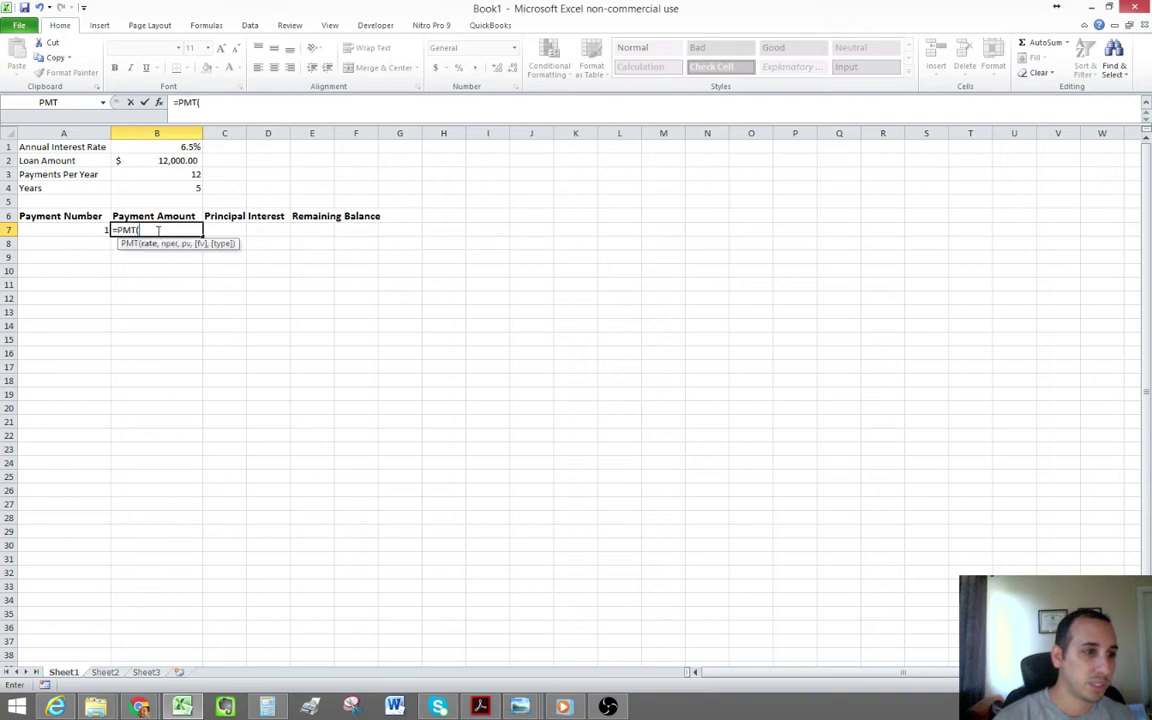
{"action": "left_click", "coordinate": [158, 102]}
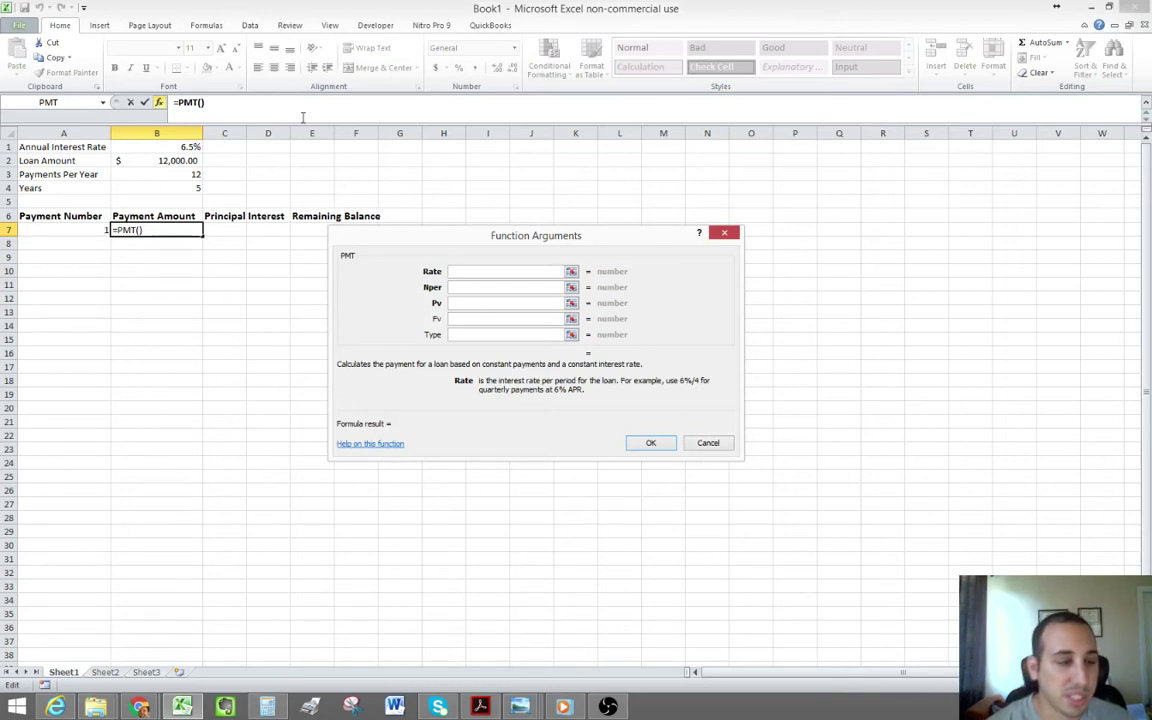
Set the PMT function's Rate argument to the annual interest rate as the absolute reference $B$1.
{"action": "left_click_drag", "start_coordinate": [174, 102], "coordinate": [216, 128]}
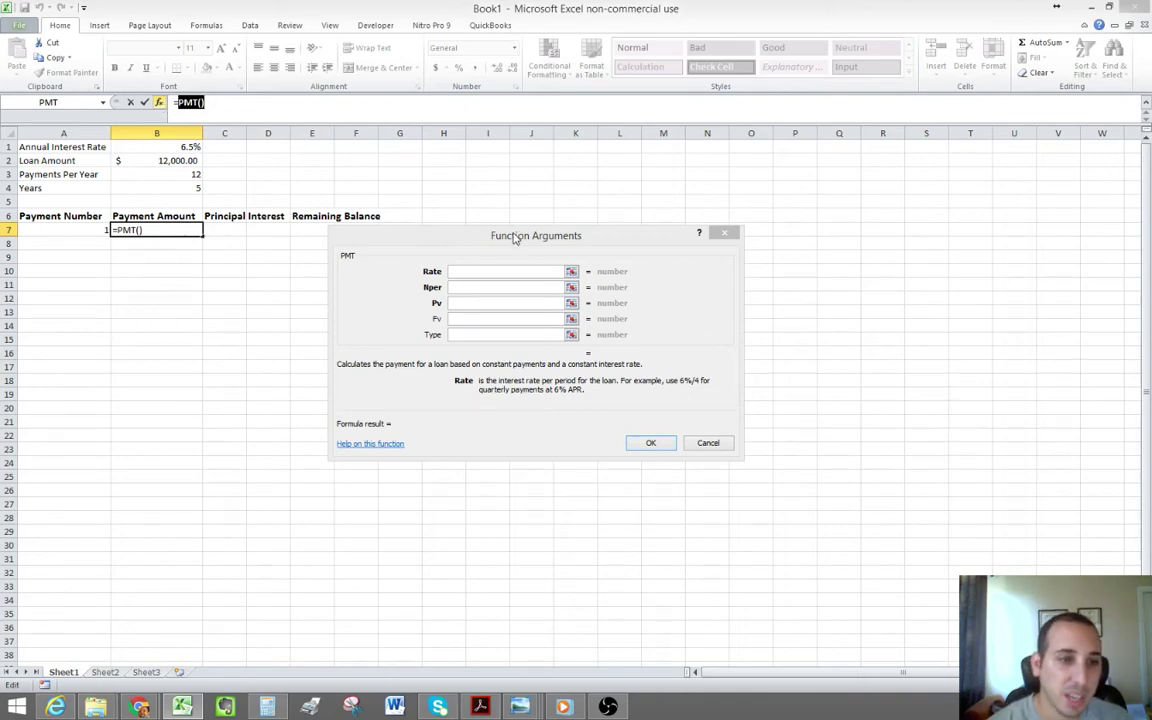
{"action": "left_click_drag", "start_coordinate": [517, 236], "coordinate": [503, 201]}
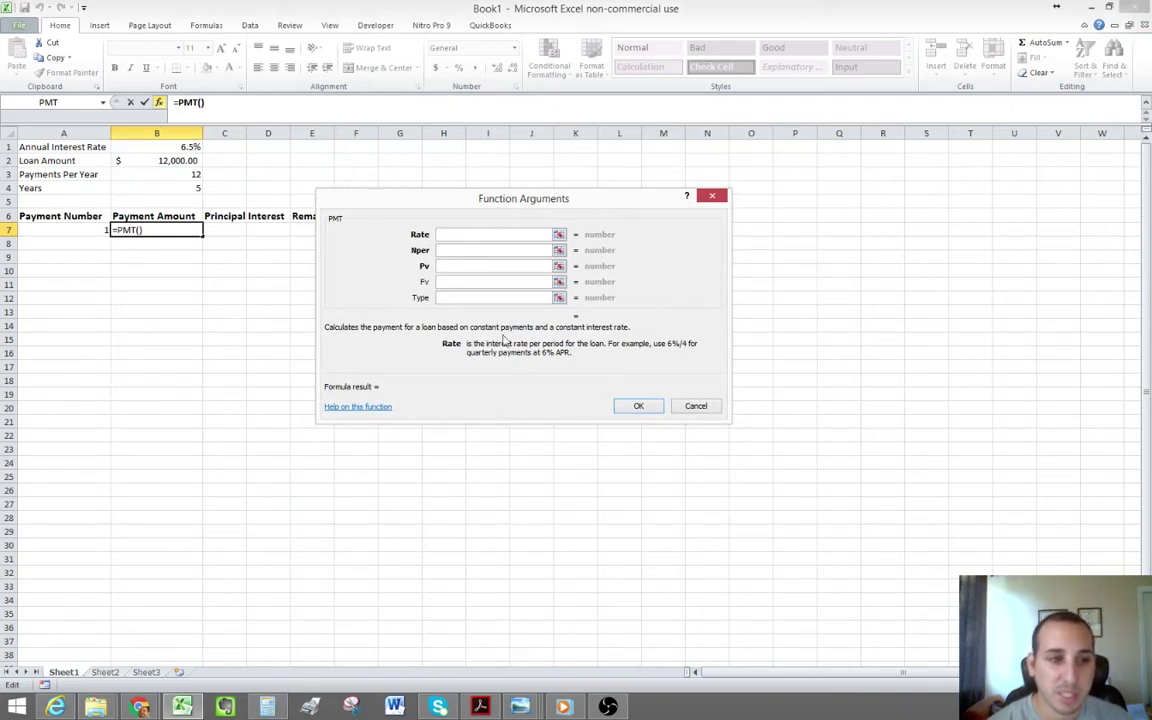
{"action": "left_click", "coordinate": [204, 102]}
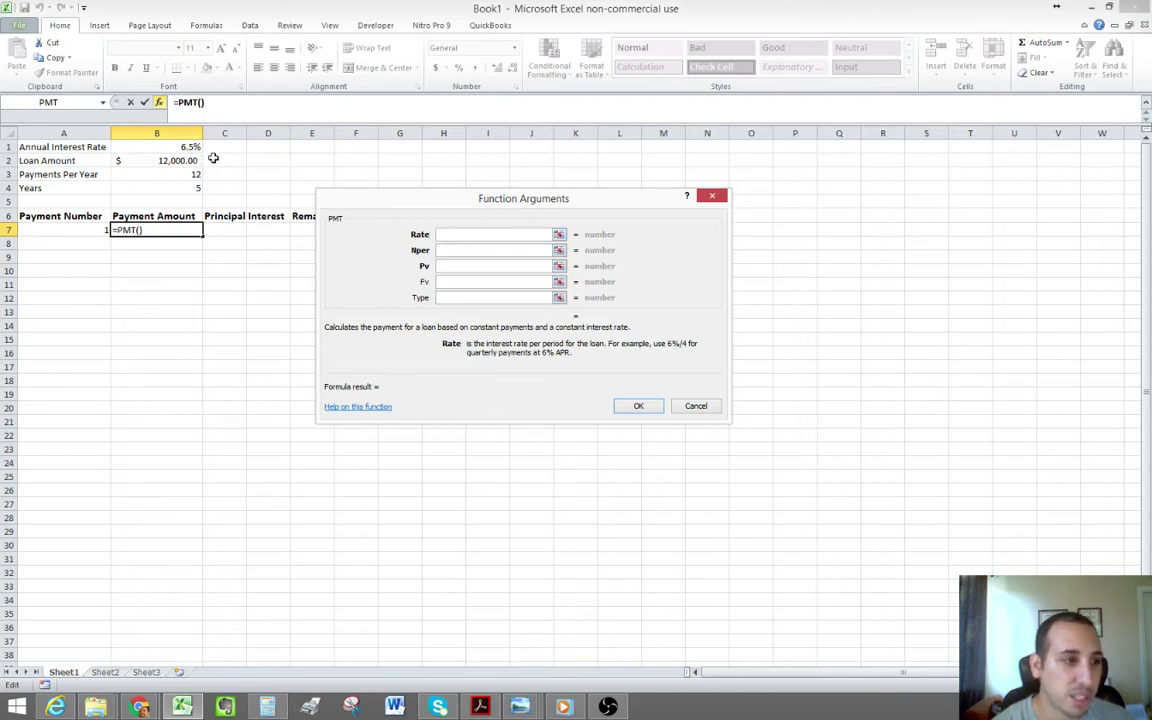
{"action": "left_click", "coordinate": [180, 146]}
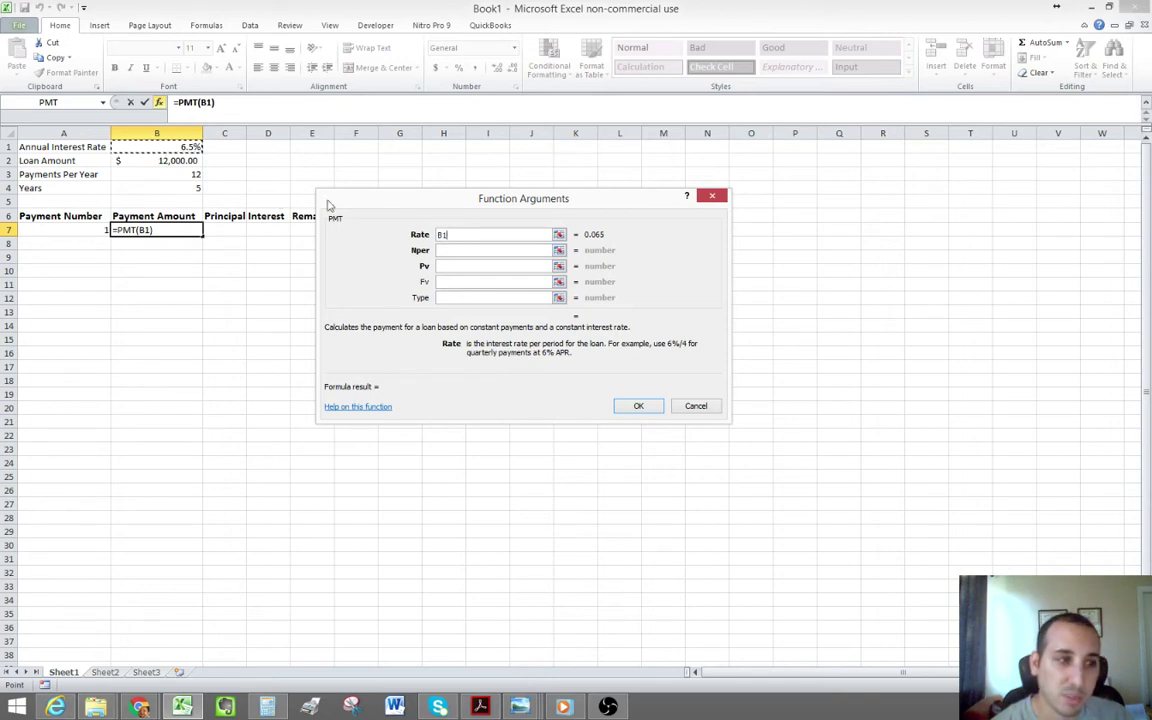
{"action": "key", "text": "F4"}
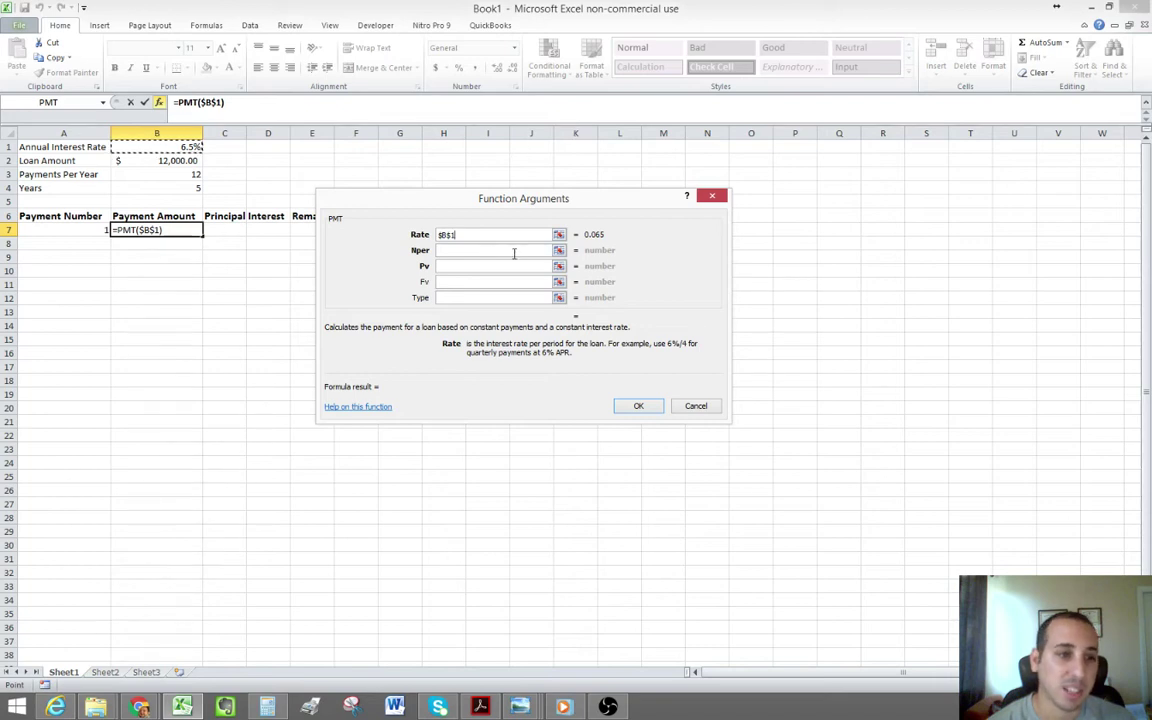
Divide the PMT function's Rate argument by the payments per year, using the absolute reference $B$3.
{"action": "left_click", "coordinate": [477, 250]}
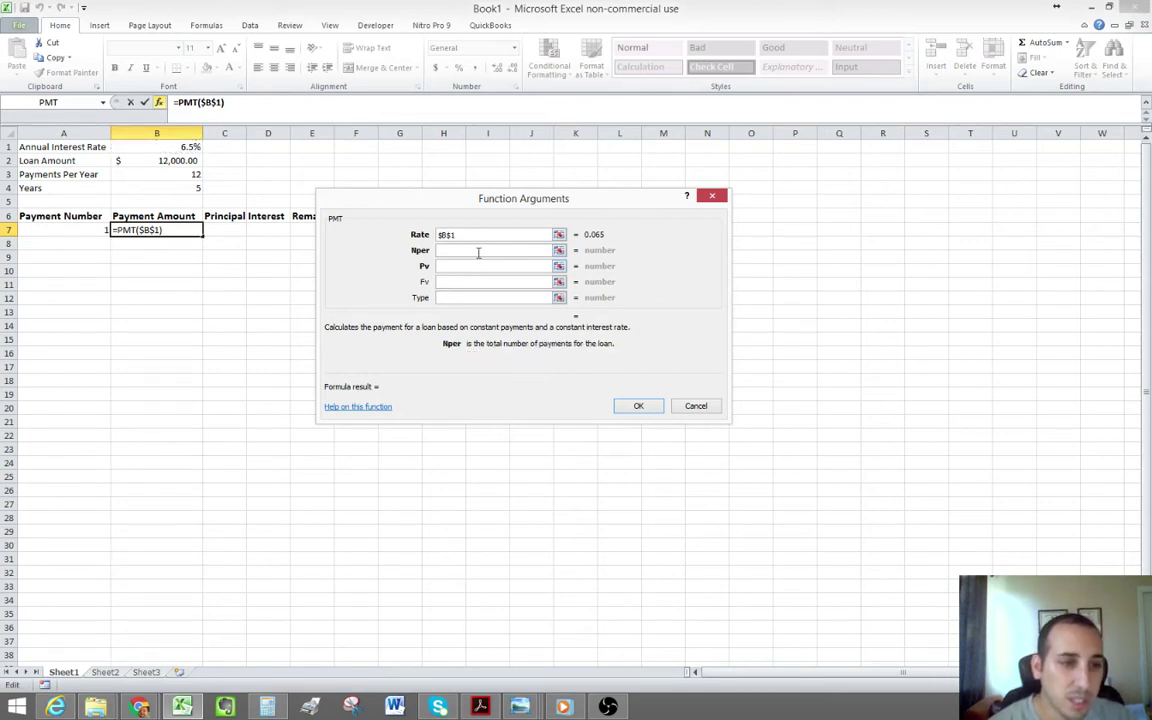
{"action": "left_click", "coordinate": [489, 234]}
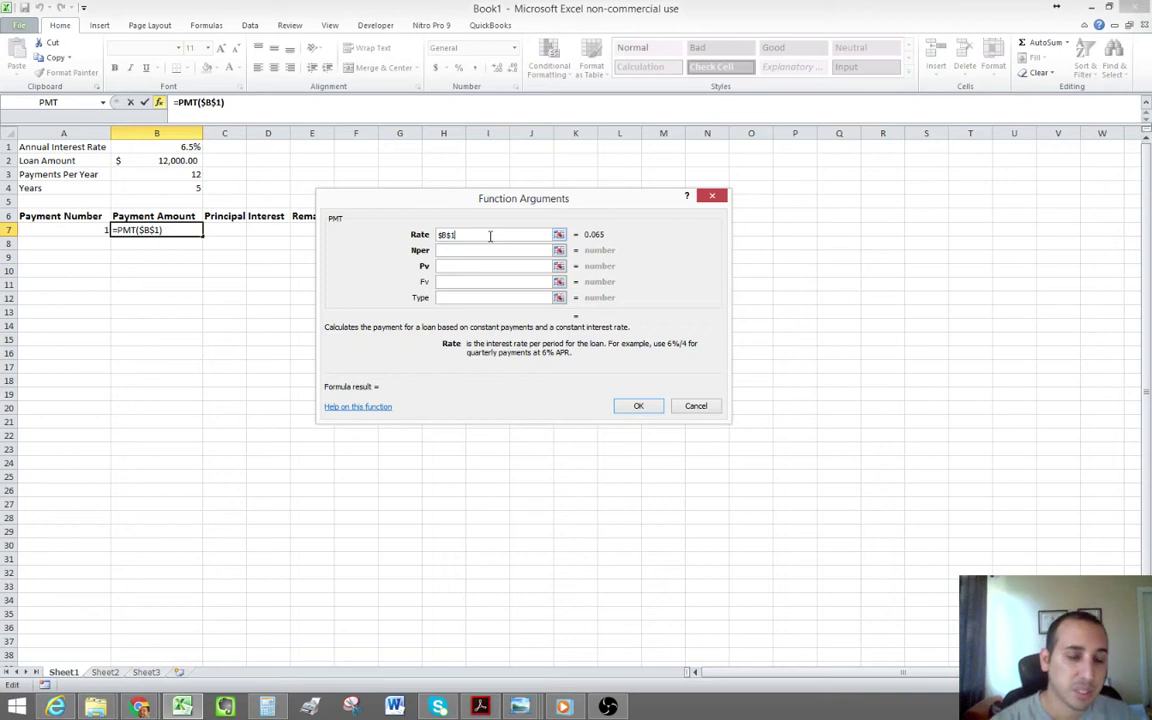
{"action": "type", "text": "/"}
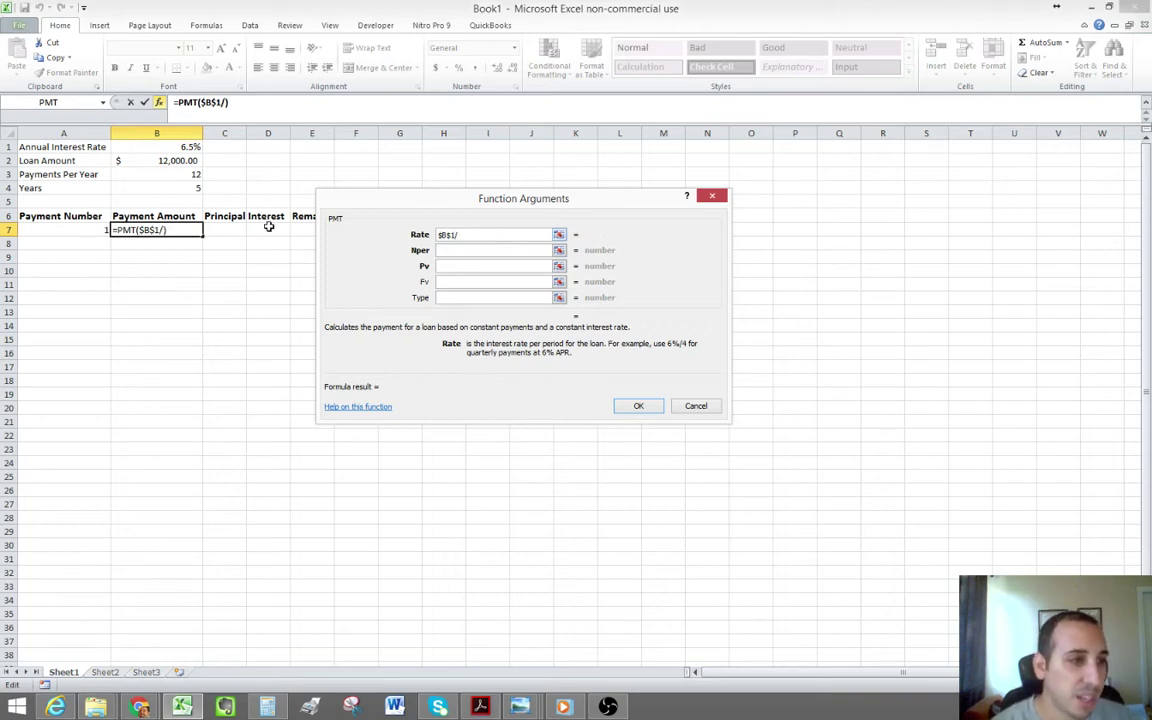
{"action": "left_click", "coordinate": [195, 174]}
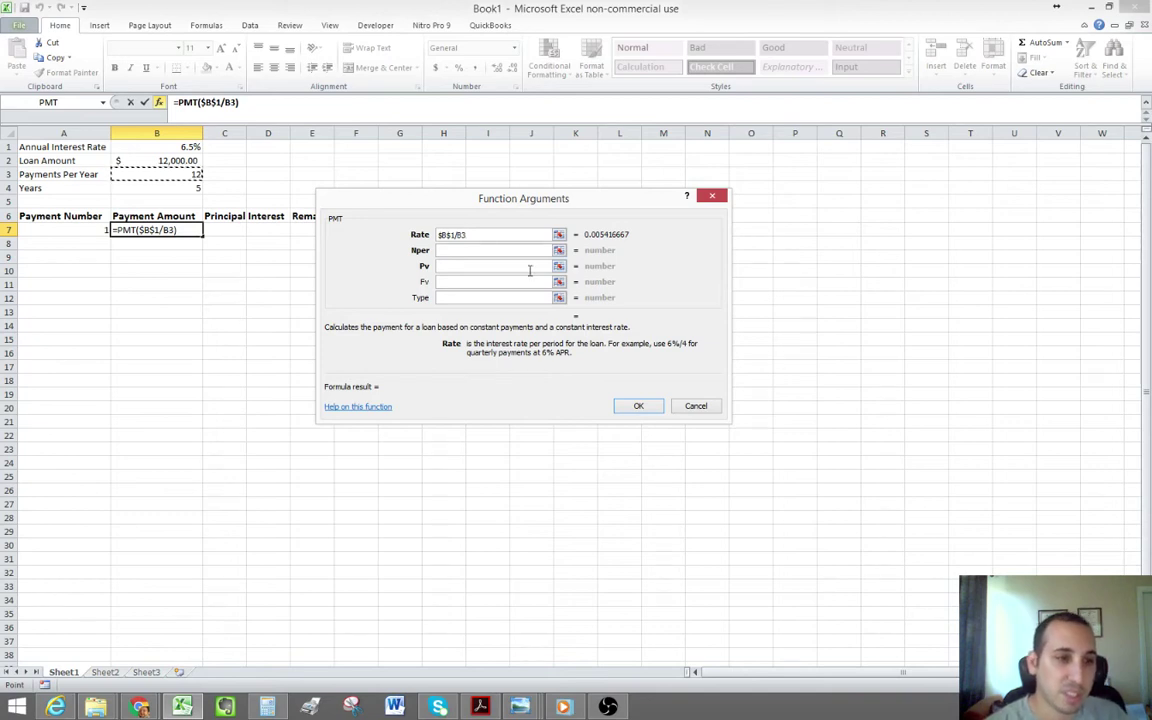
{"action": "key", "text": "F4"}
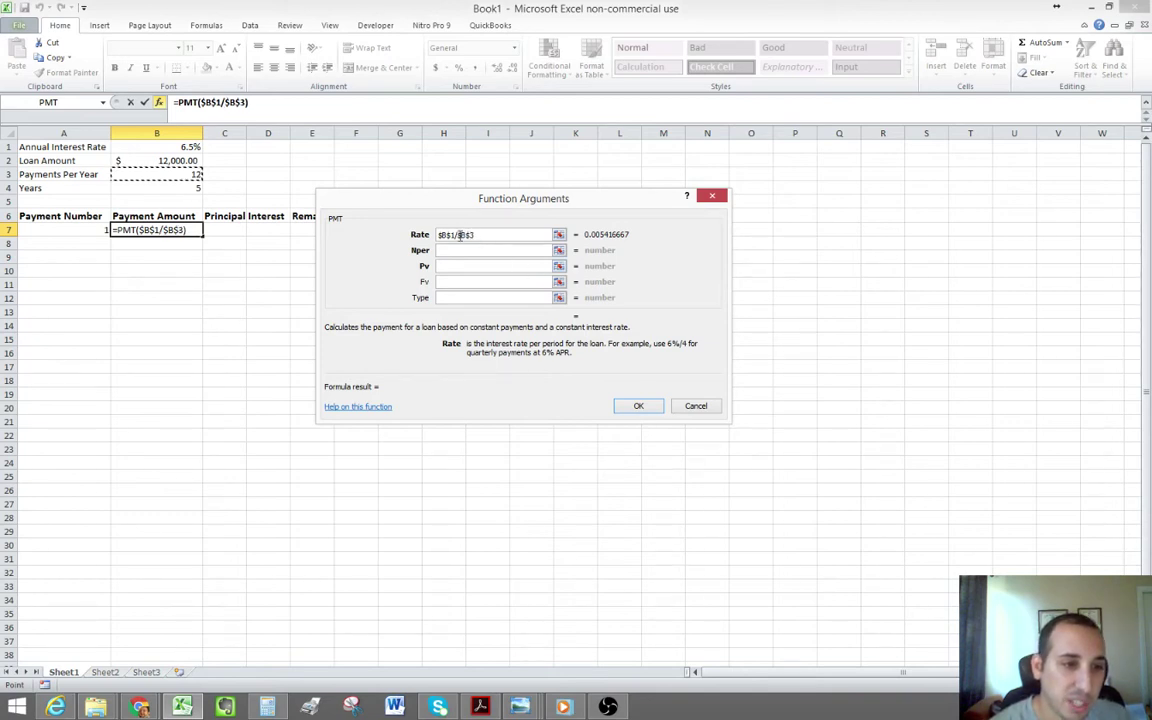
{"action": "left_click", "coordinate": [491, 235]}
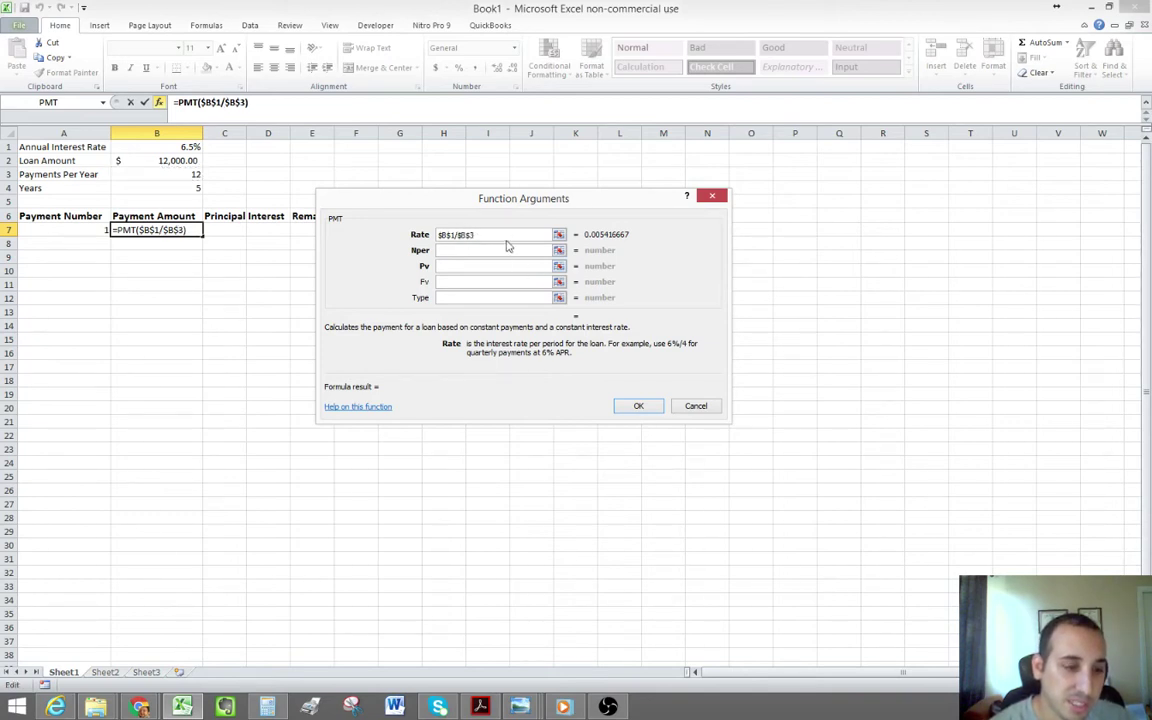
Set the PMT function's Nper argument to payments per year times years, with absolute references as $B$3*$B$4.
{"action": "left_click", "coordinate": [508, 249]}
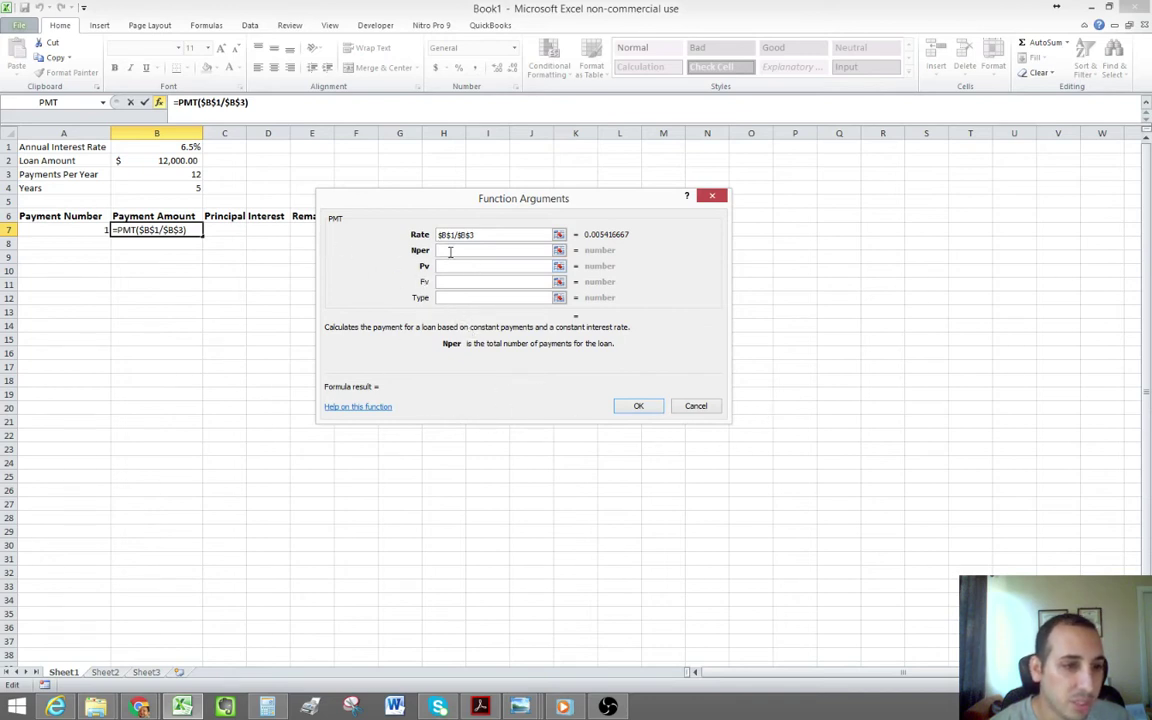
{"action": "left_click", "coordinate": [196, 175]}
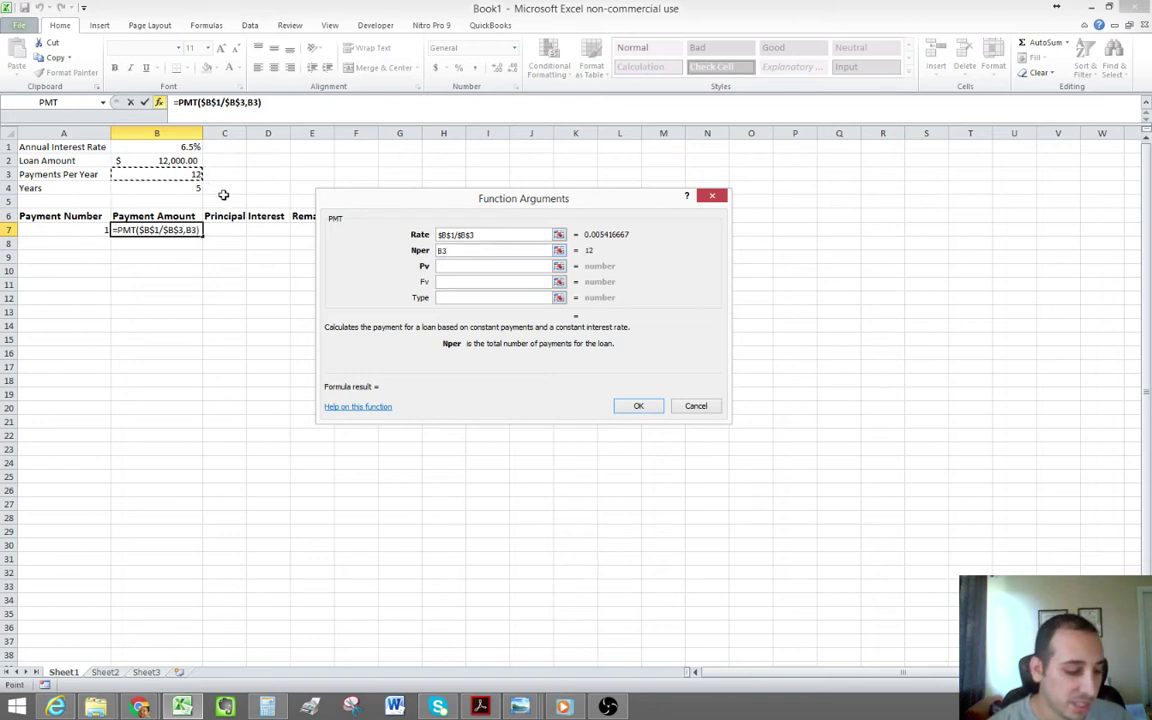
{"action": "key", "text": "F4"}
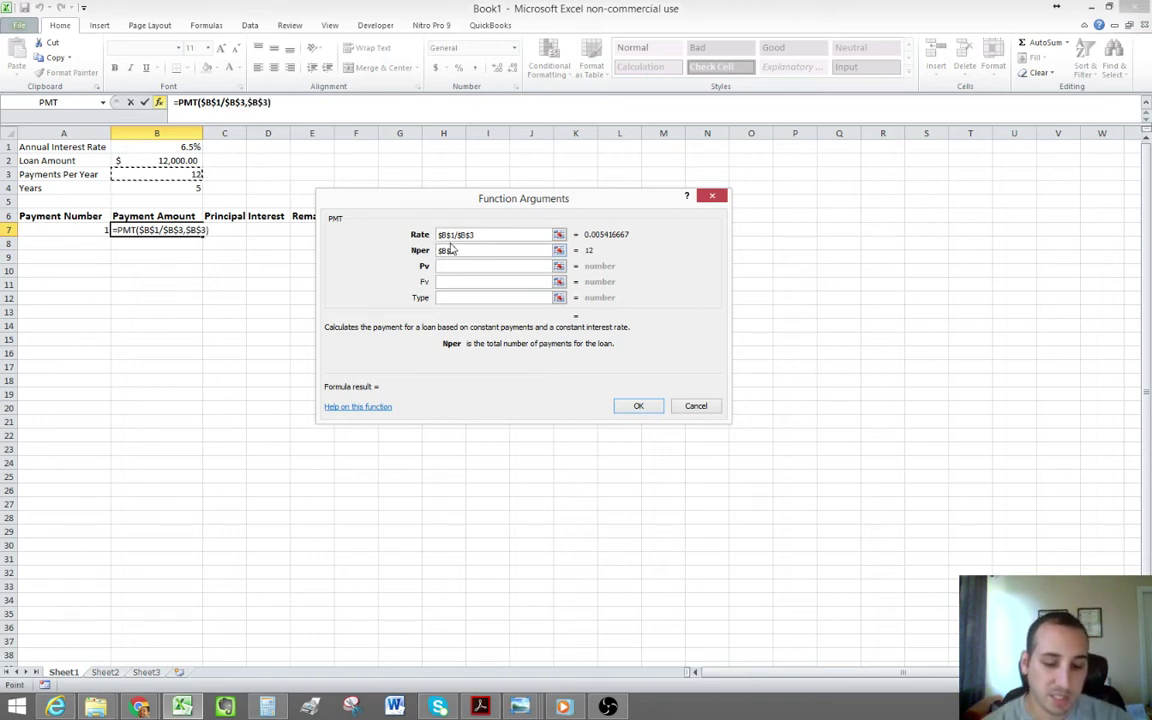
{"action": "type", "text": "*"}
{"action": "left_click", "coordinate": [175, 190]}
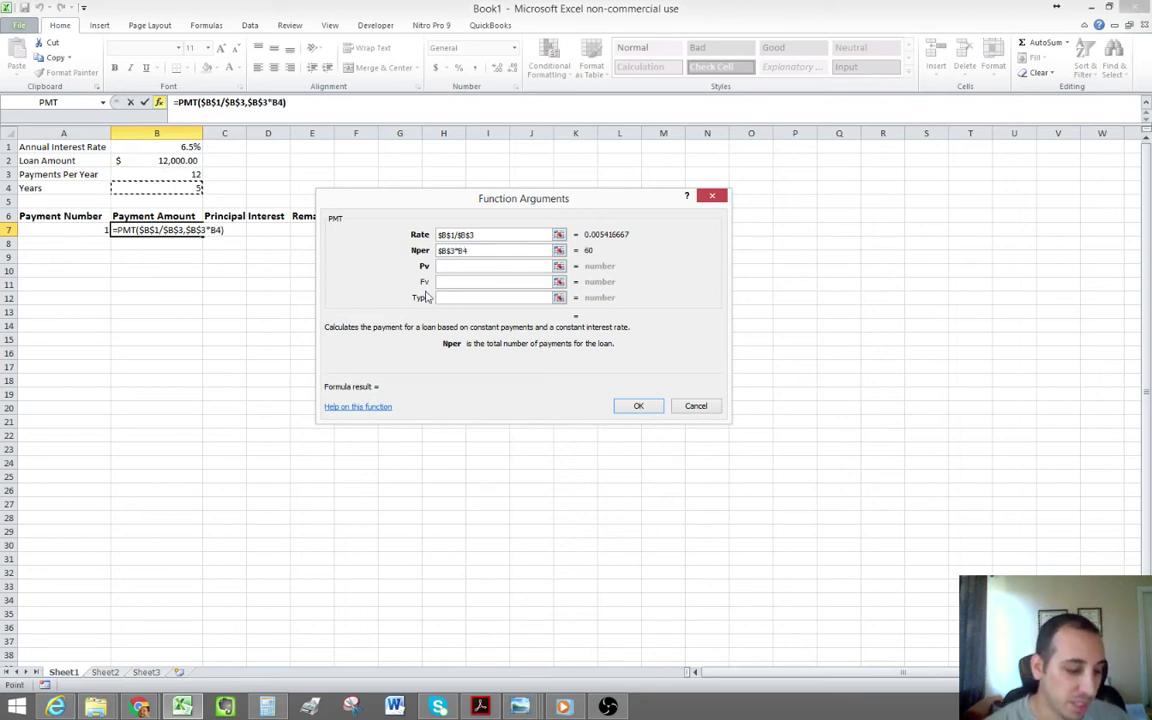
{"action": "key", "text": "F4"}
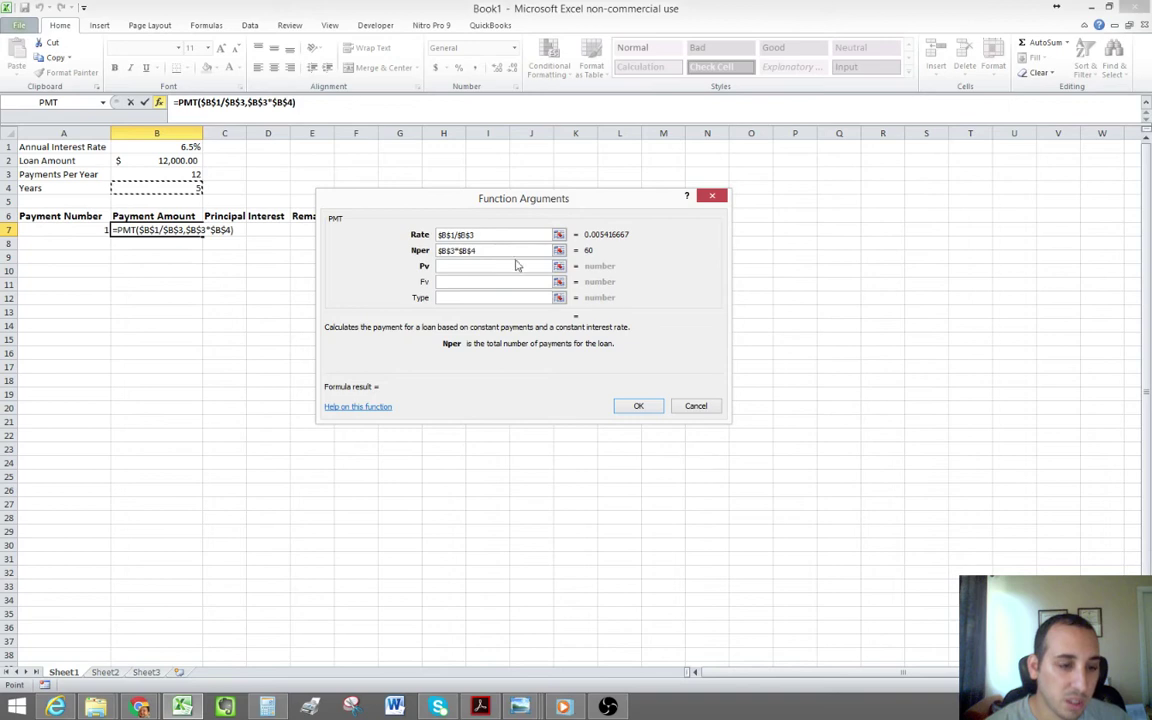
Set the PMT function's Pv argument to the loan amount as $B$2 and complete the formula in B7.
{"action": "left_click", "coordinate": [469, 264]}
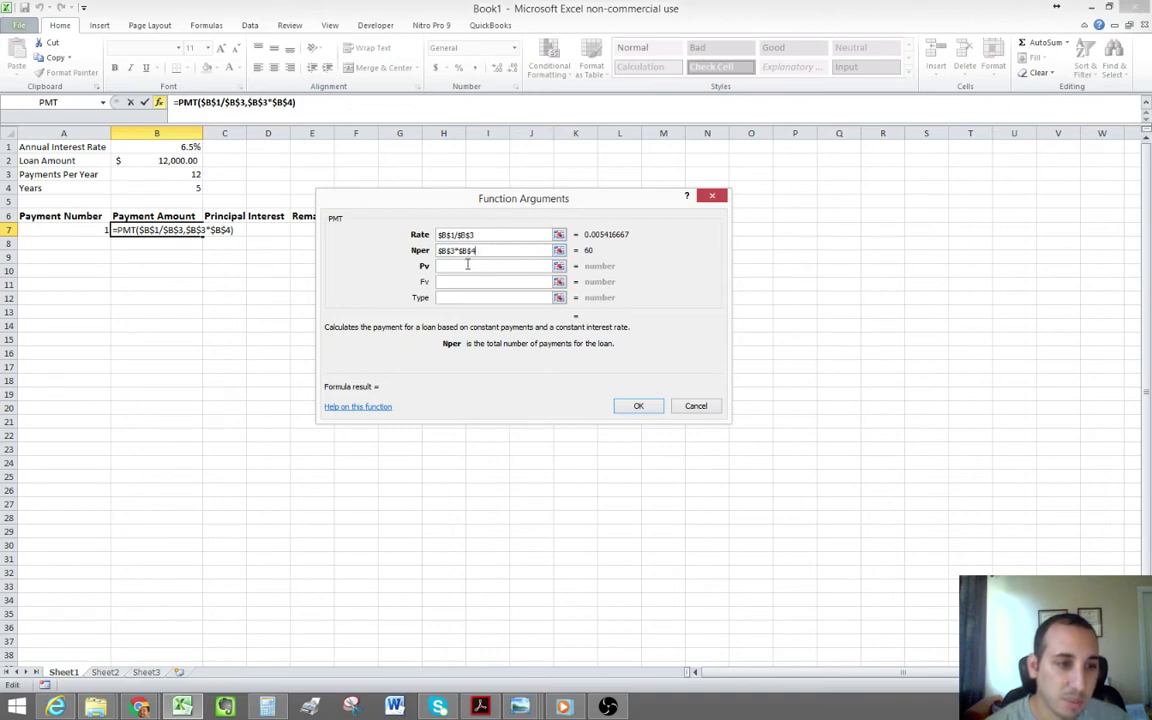
{"action": "left_click", "coordinate": [467, 264]}
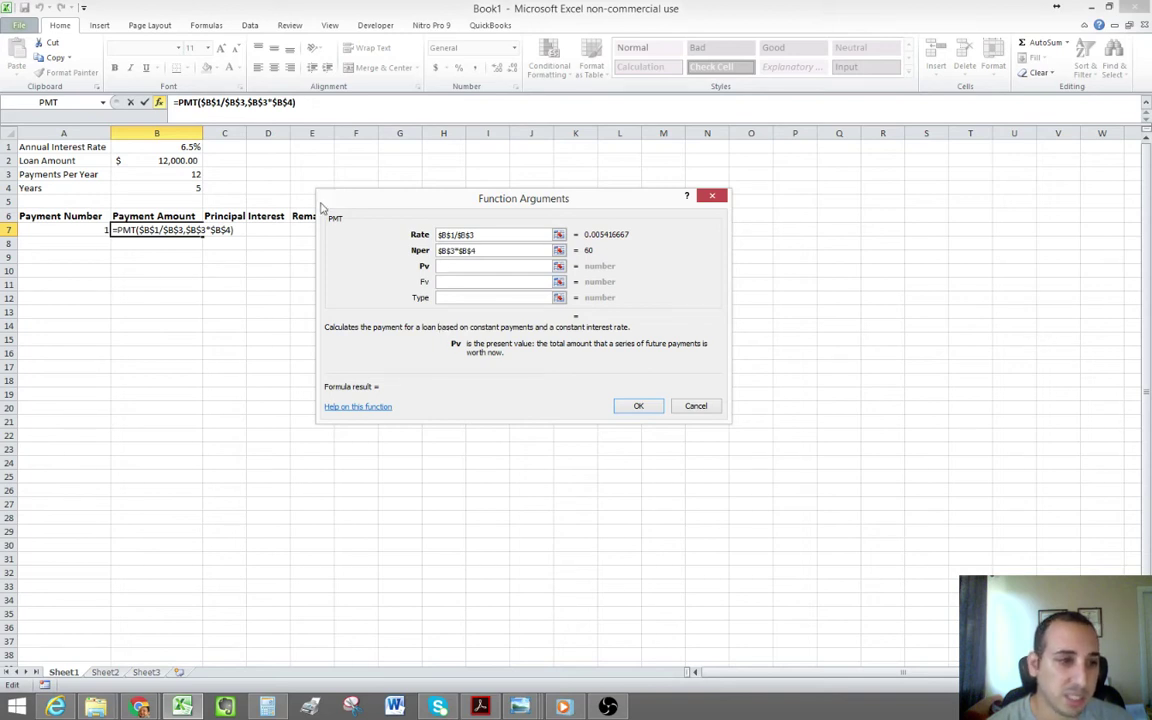
{"action": "left_click", "coordinate": [145, 160]}
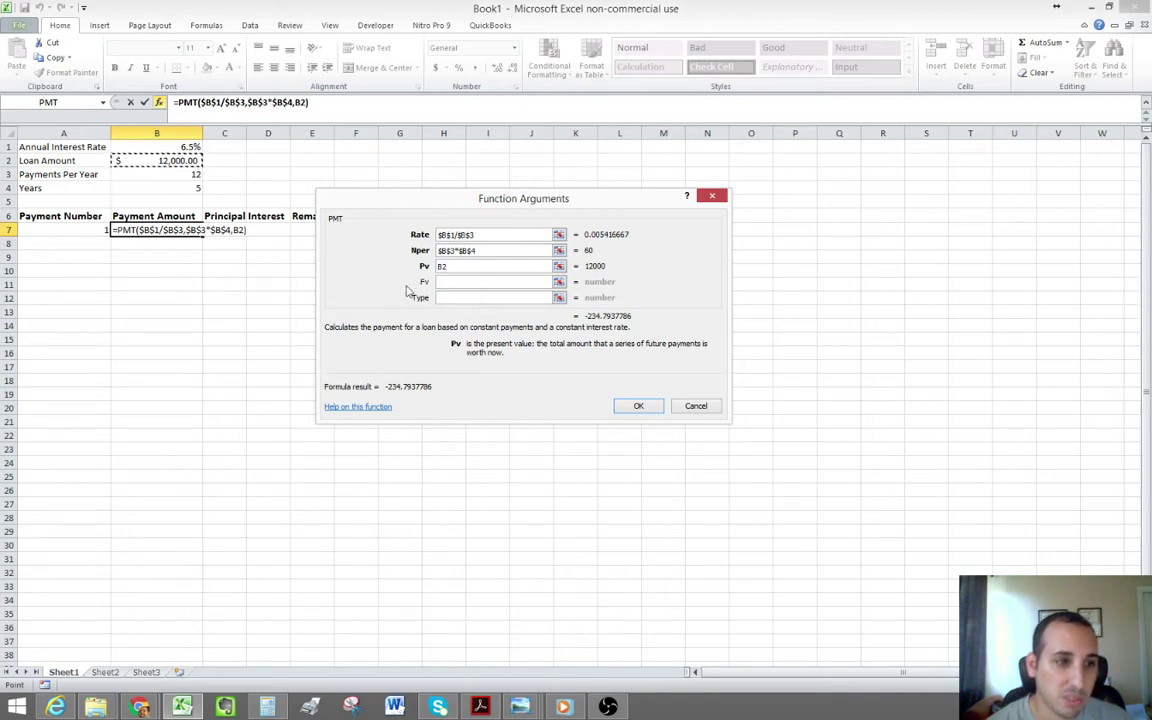
{"action": "key", "text": "F4"}
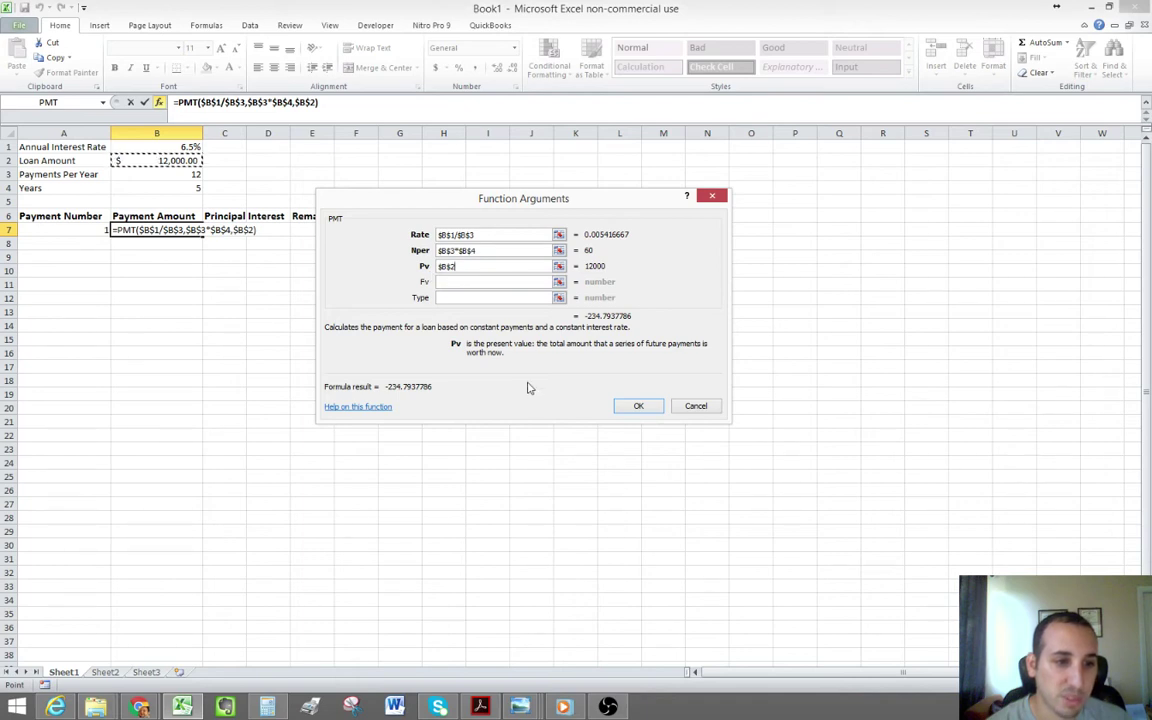
{"action": "left_click", "coordinate": [650, 407]}
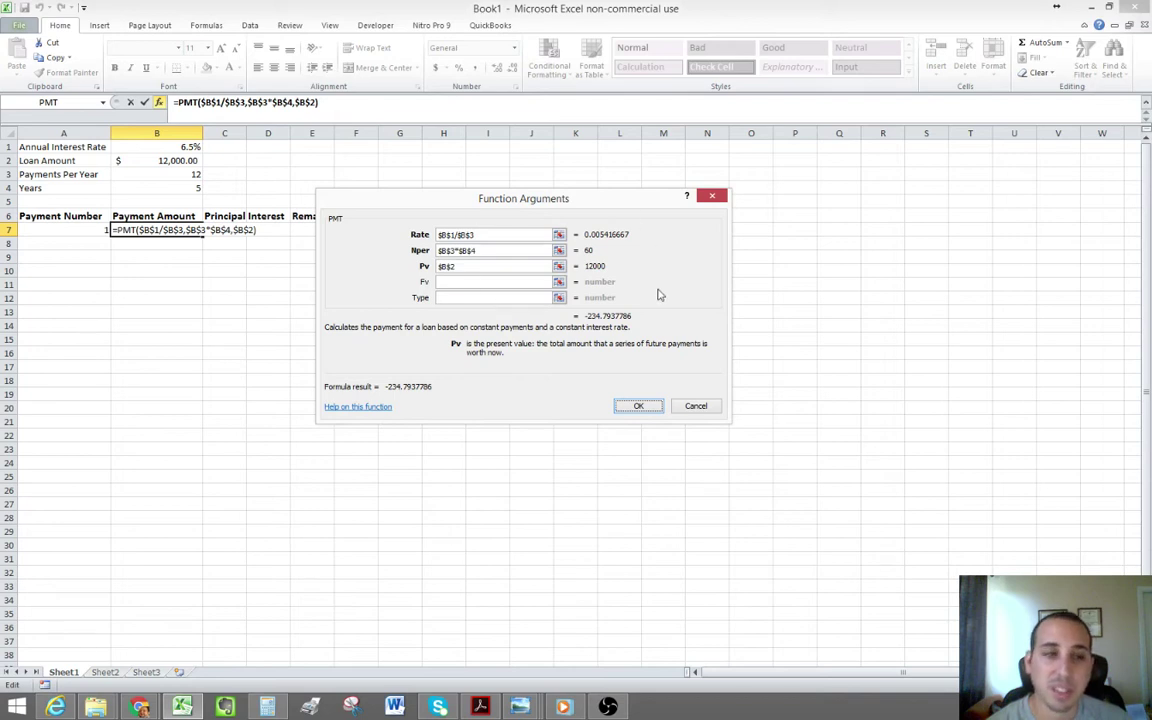
{"action": "left_click", "coordinate": [636, 407]}
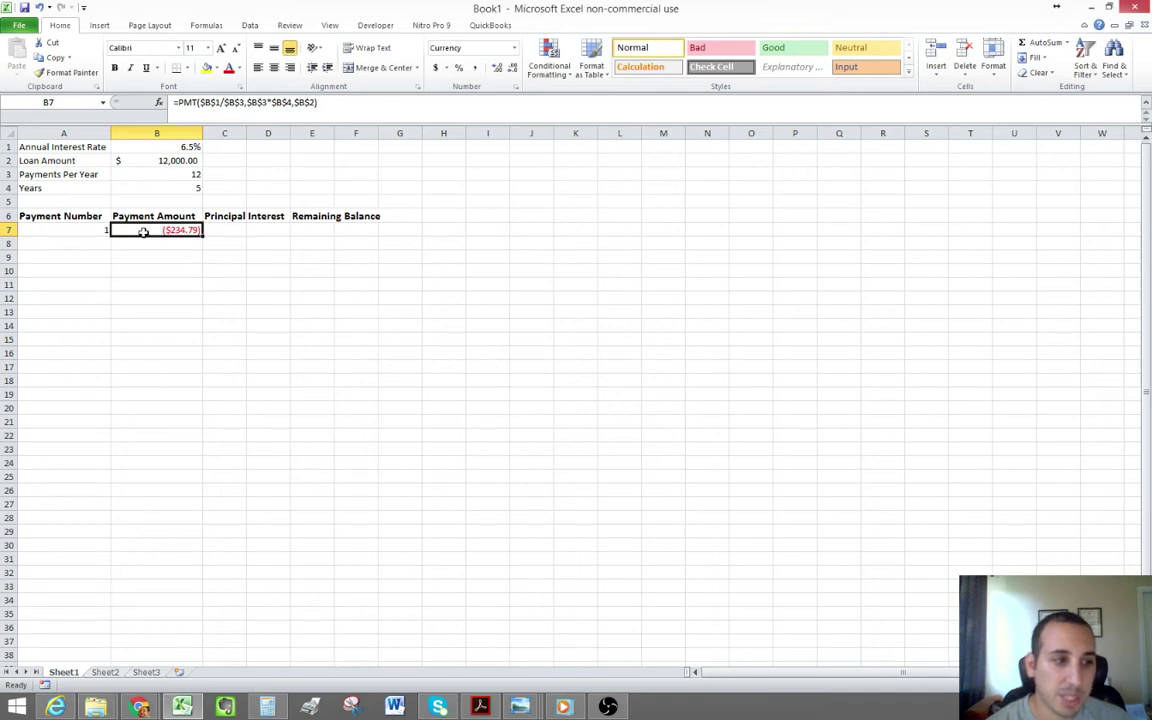
Start a PPMT formula in cell C7 and open its function arguments, moving the dialog clear of the schedule headings.
{"action": "left_click", "coordinate": [233, 227]}
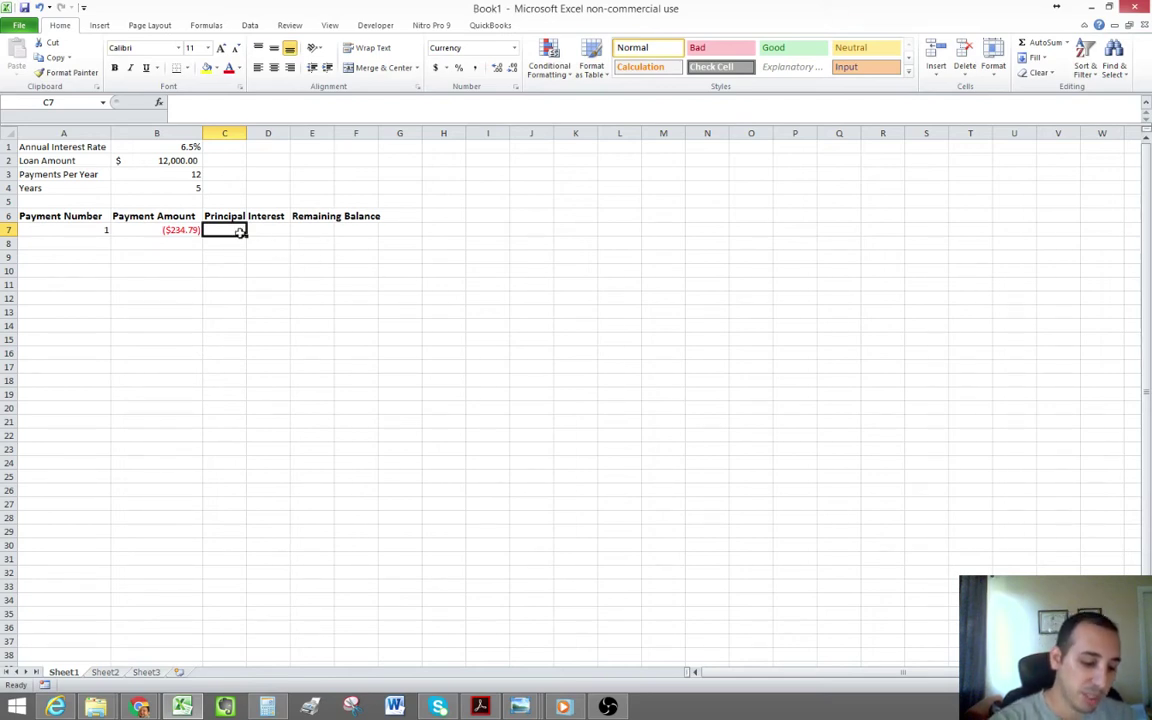
{"action": "type", "text": "=ppmt"}
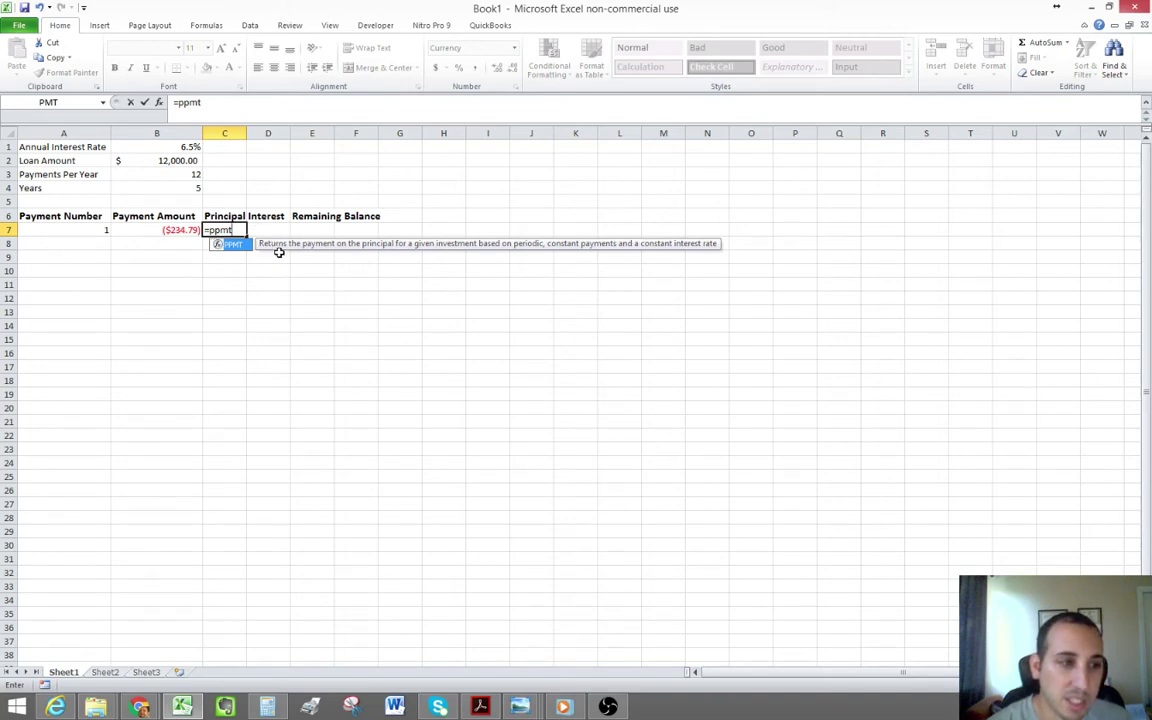
{"action": "key", "text": "Tab"}
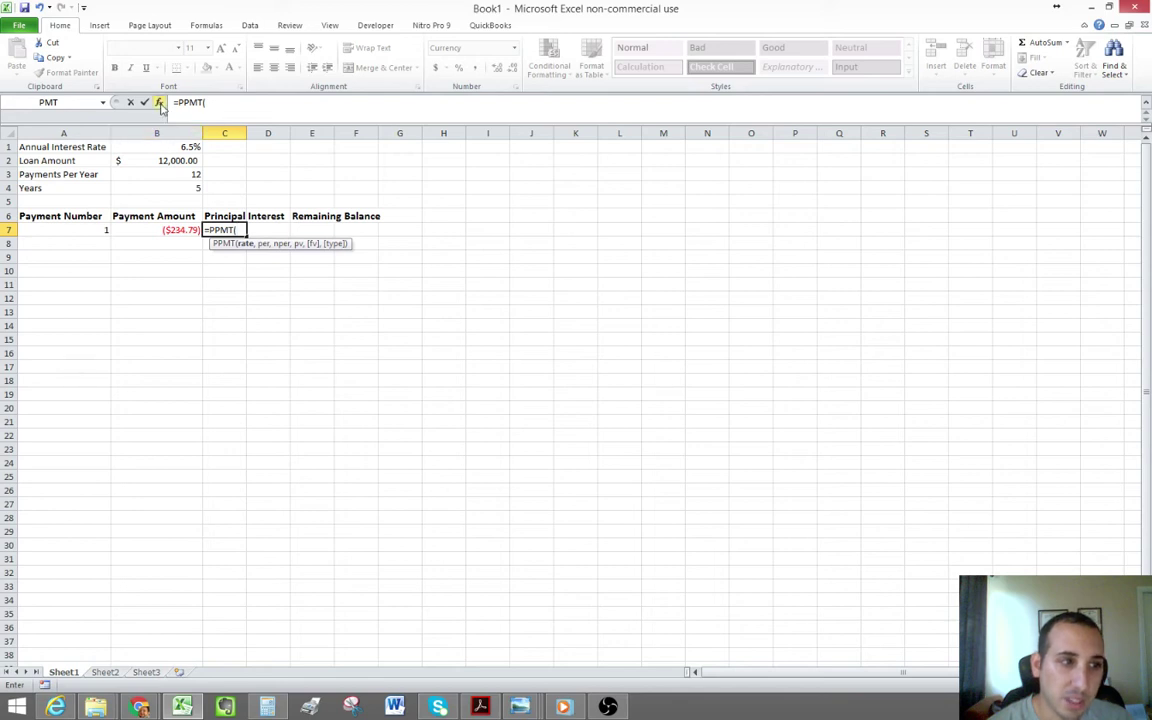
{"action": "left_click", "coordinate": [160, 107]}
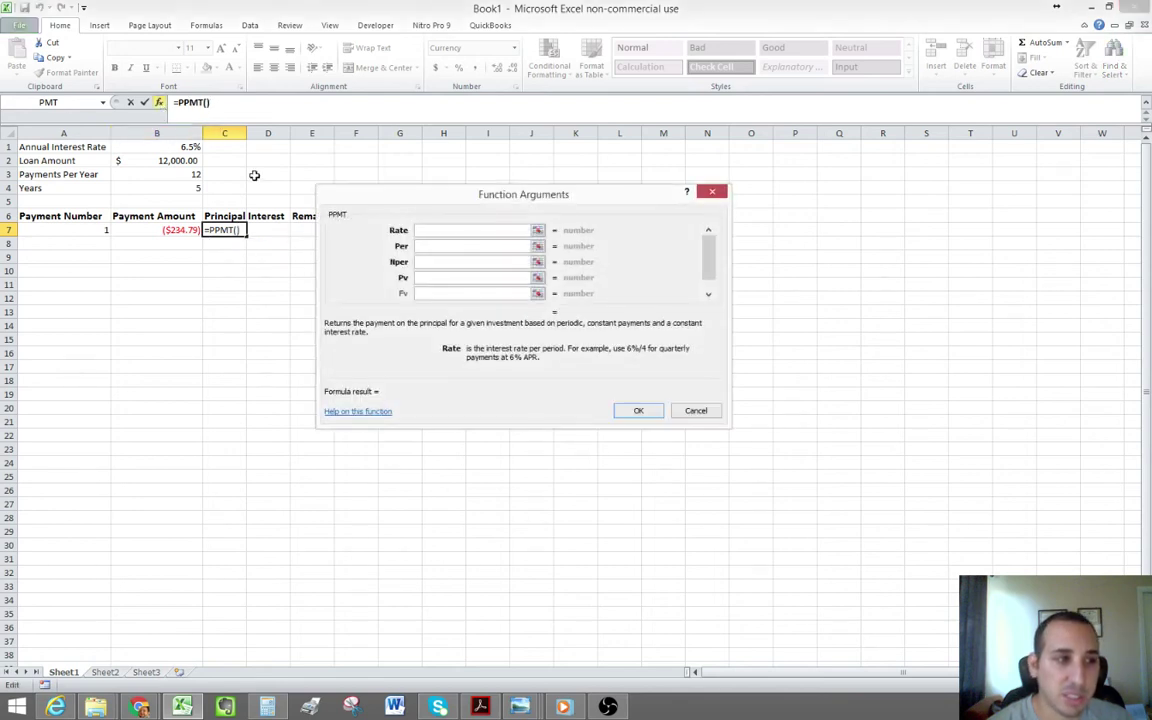
{"action": "left_click_drag", "start_coordinate": [450, 199], "coordinate": [474, 234]}
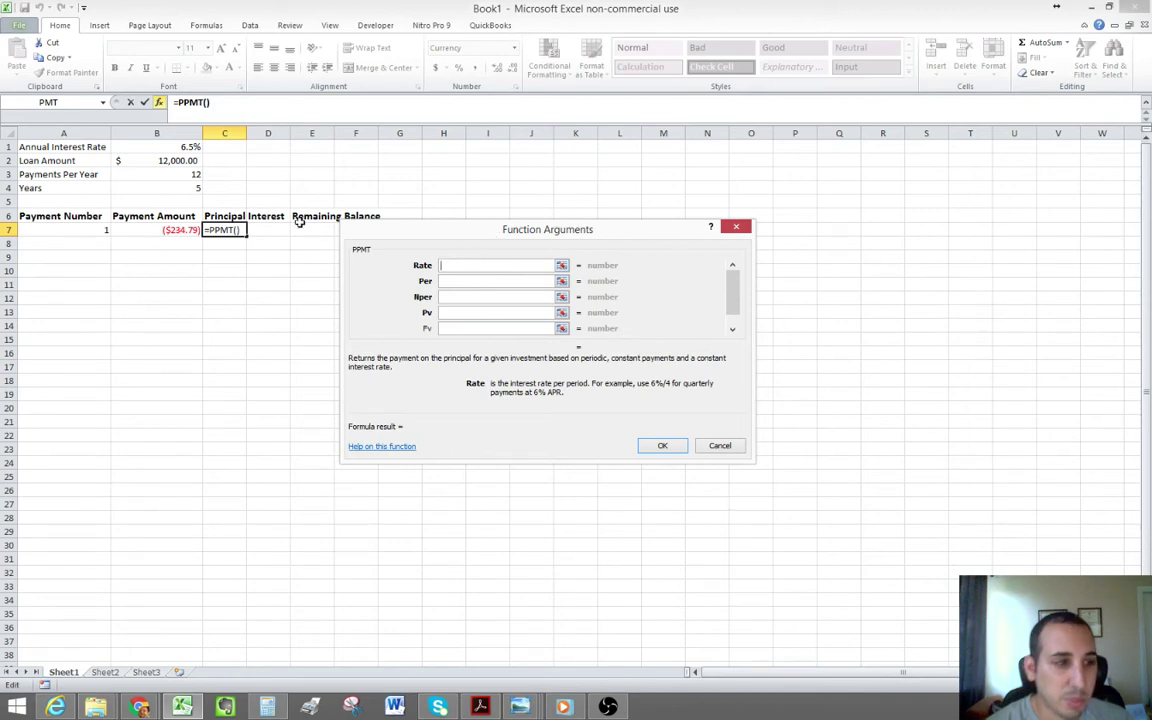
Set the PPMT function's Rate argument to $B$1/$B$3 and its Per argument to the payment number in A7.
{"action": "left_click", "coordinate": [190, 147]}
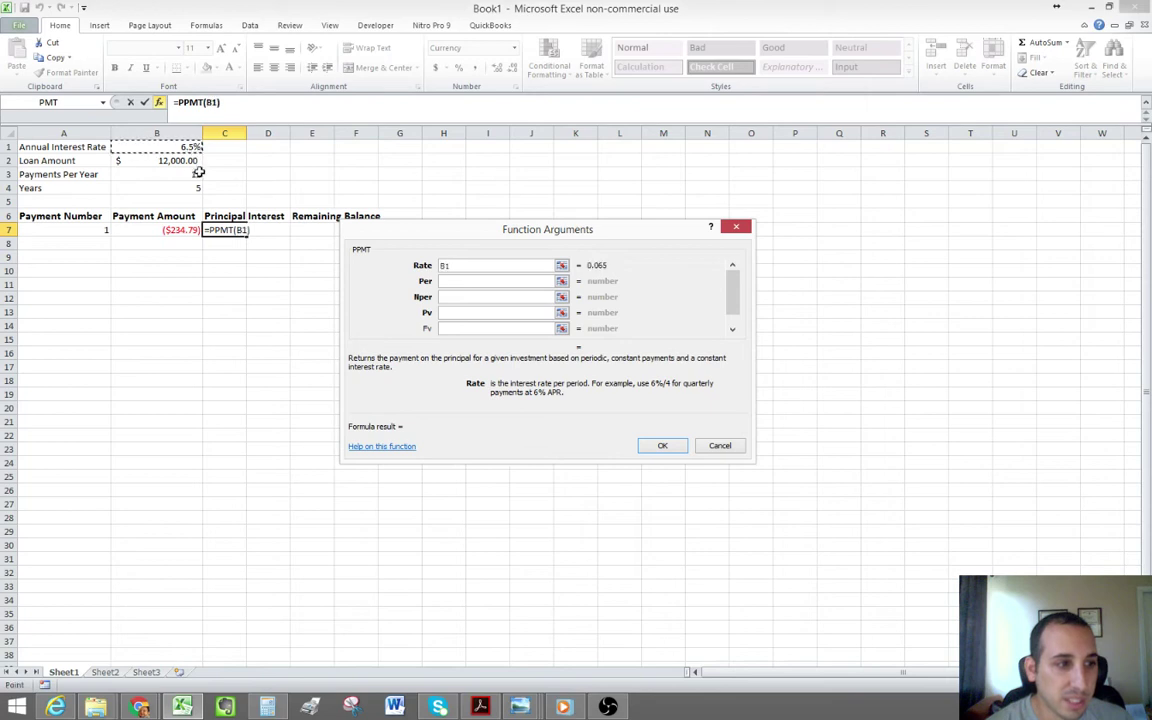
{"action": "key", "text": "F4"}
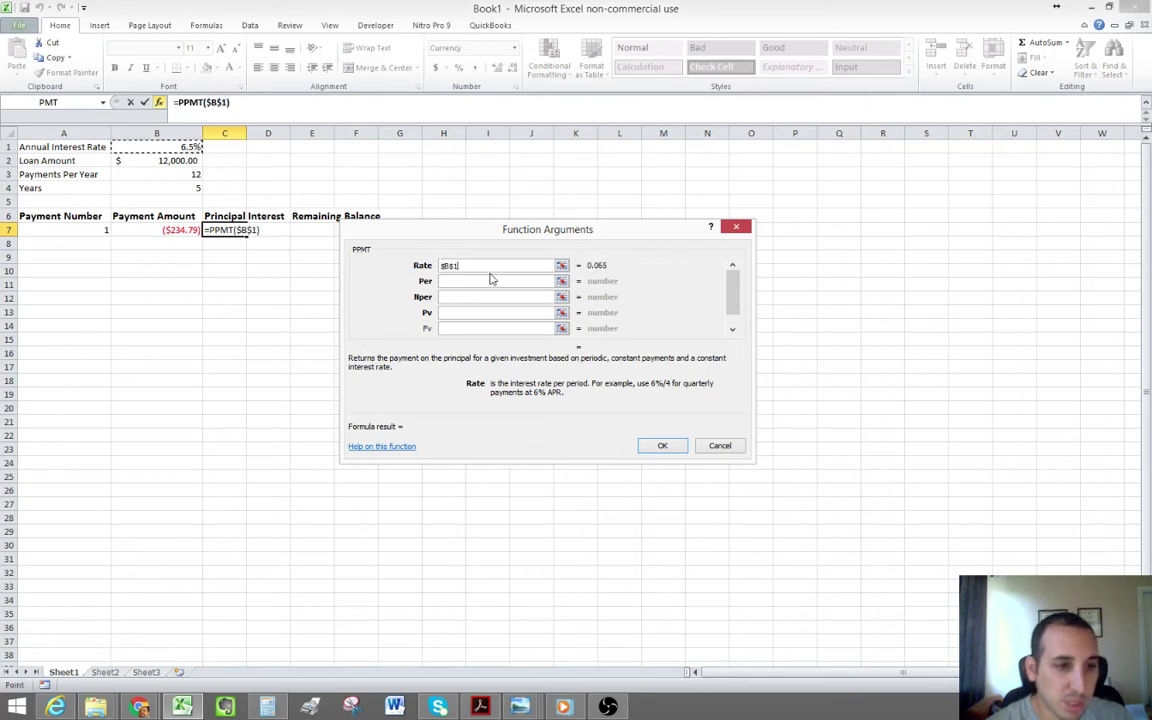
{"action": "type", "text": "/"}
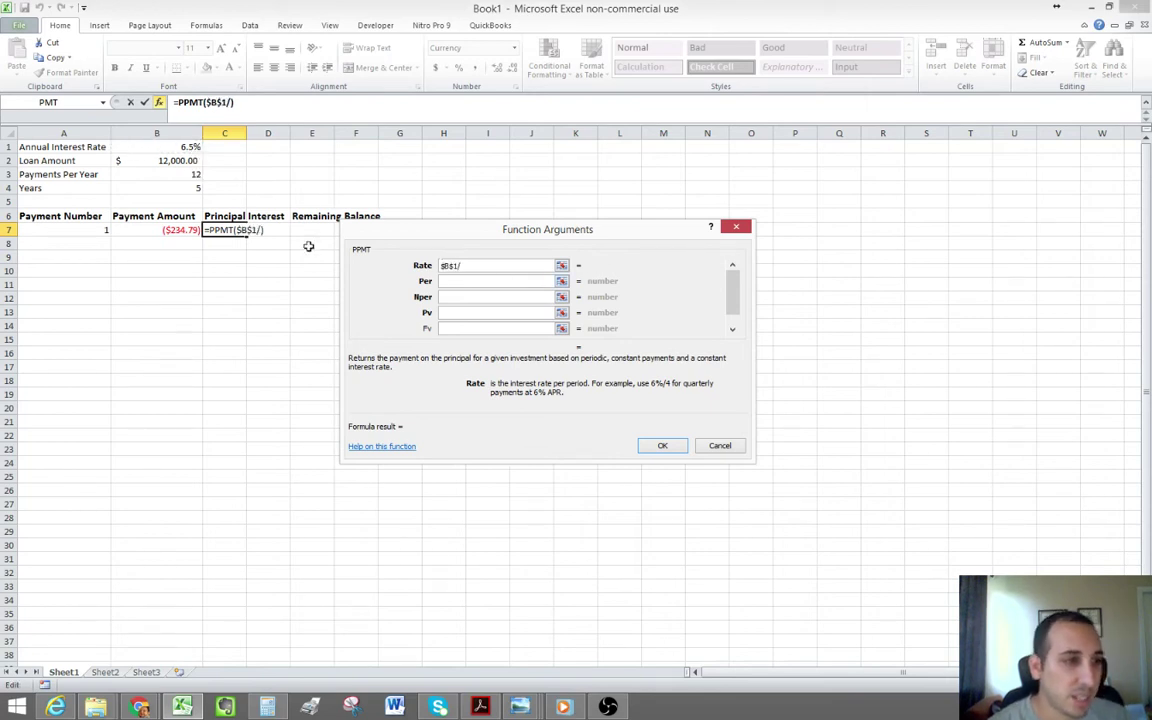
{"action": "left_click", "coordinate": [185, 175]}
{"action": "key", "text": "F4"}
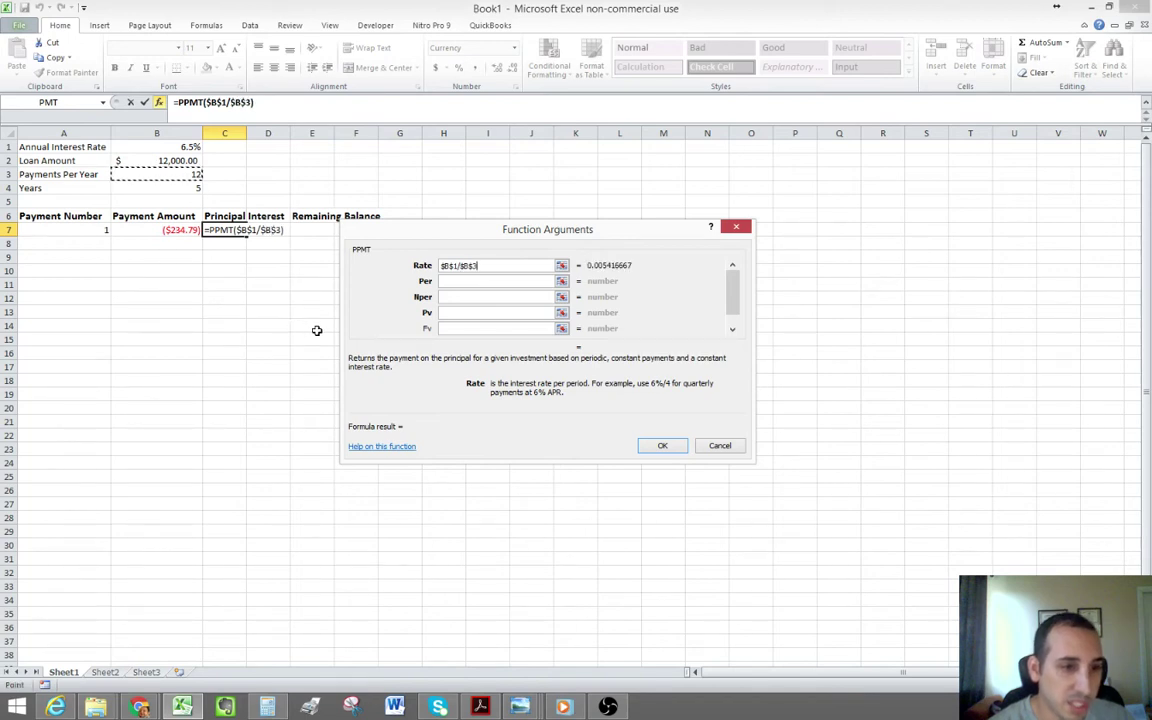
{"action": "left_click", "coordinate": [466, 285]}
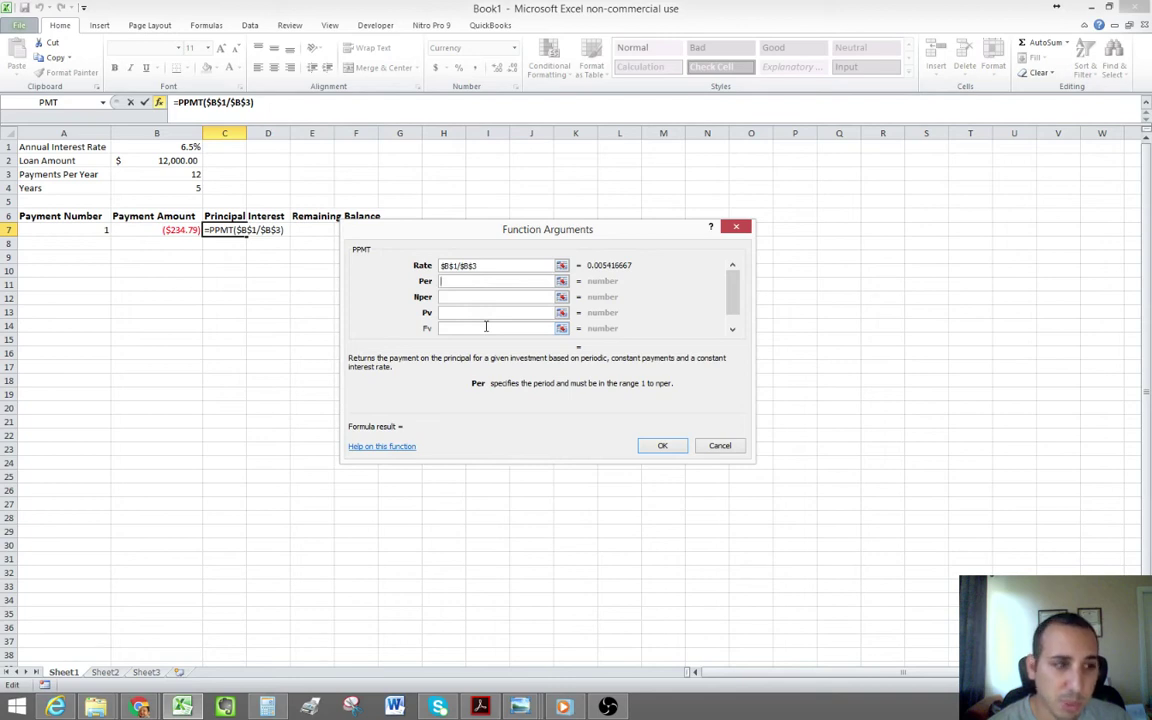
{"action": "left_click", "coordinate": [75, 229]}
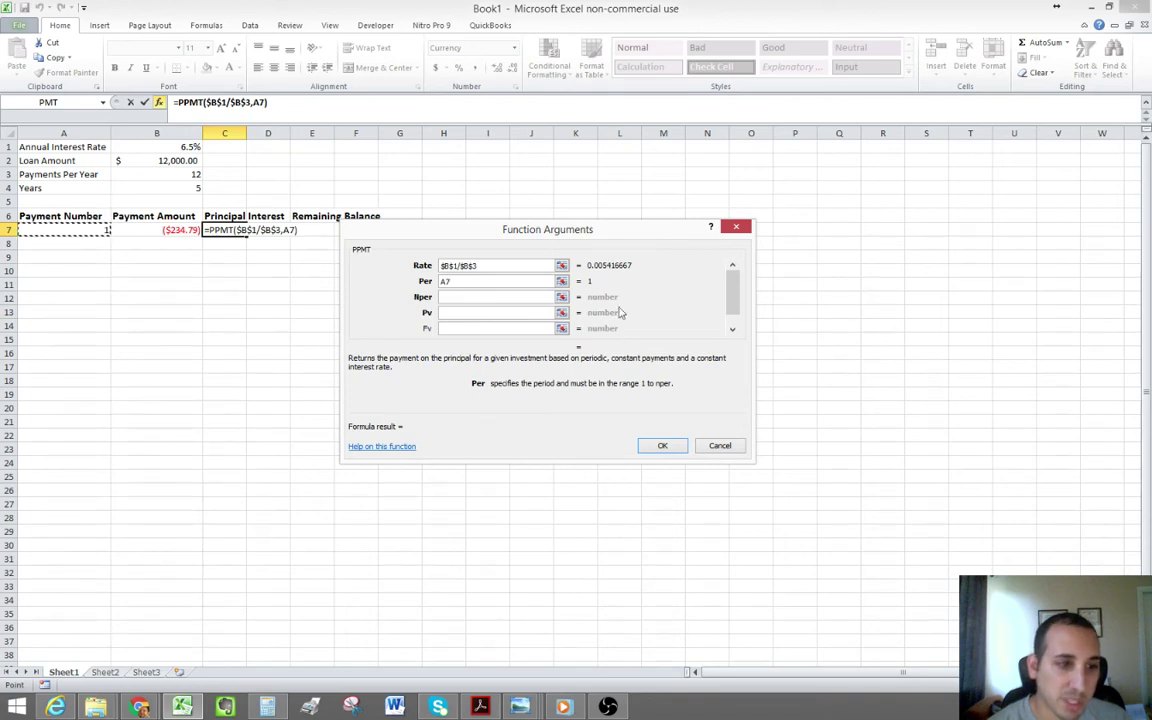
Set the PPMT function's Nper argument to payments per year times years as $B$3*$B$4, ending in the Pv argument.
{"action": "left_click", "coordinate": [465, 296]}
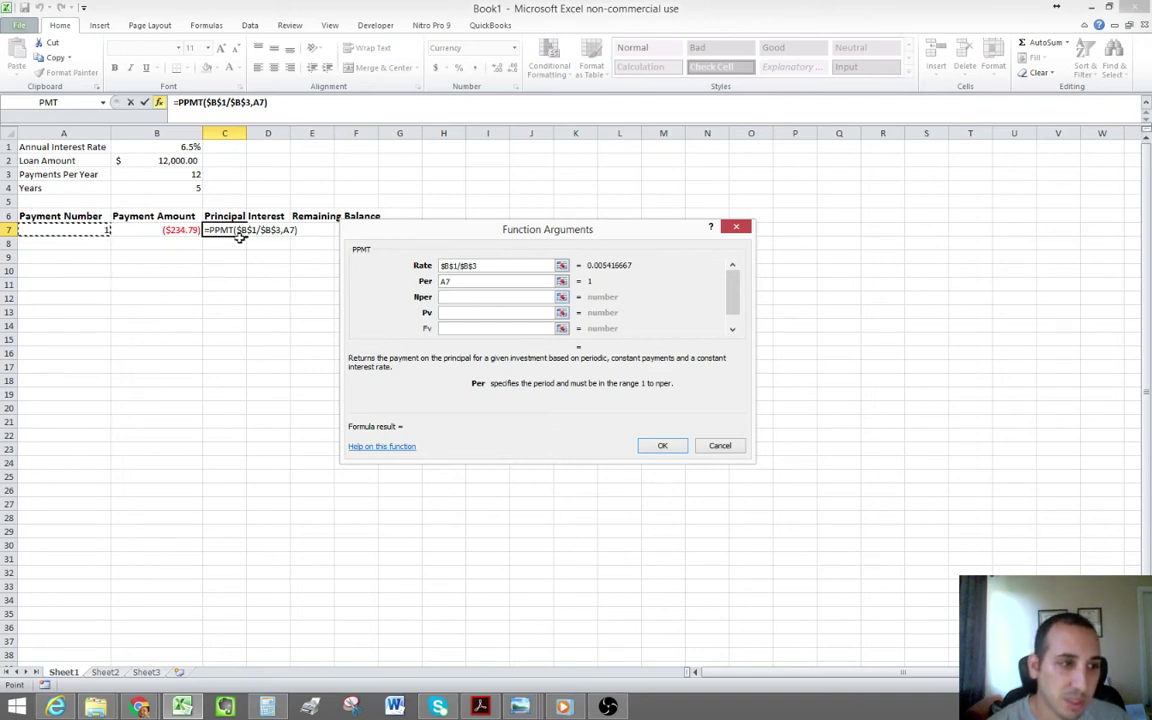
{"action": "left_click", "coordinate": [497, 298]}
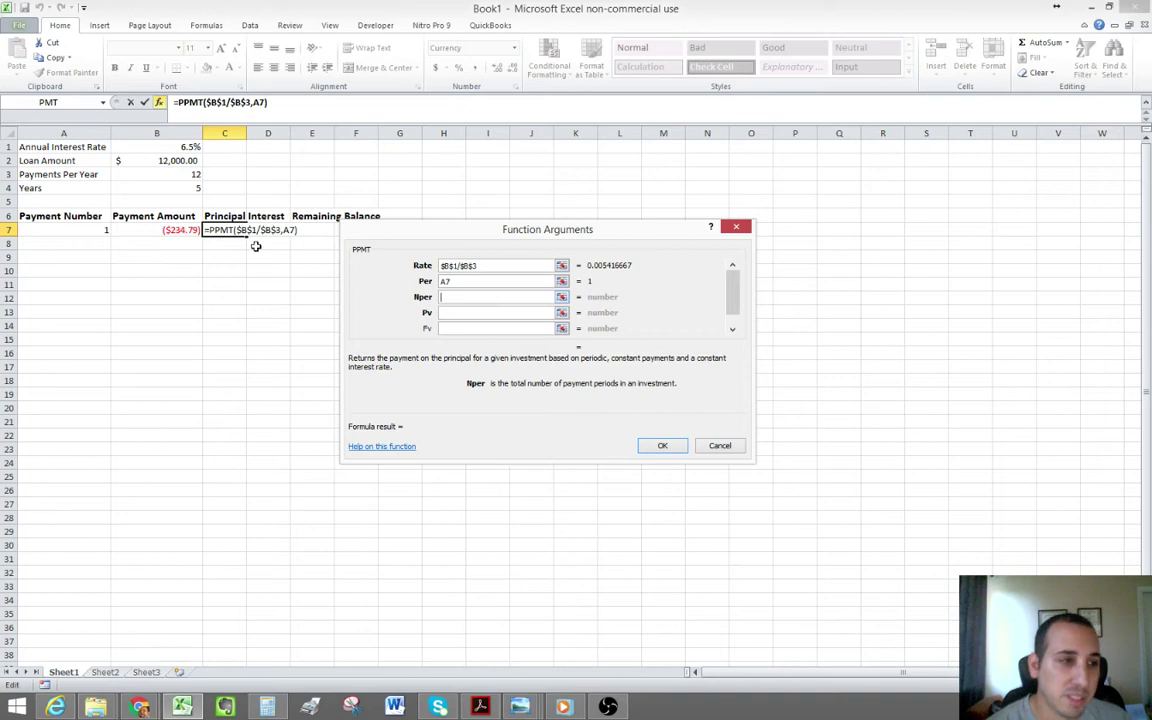
{"action": "left_click", "coordinate": [188, 174]}
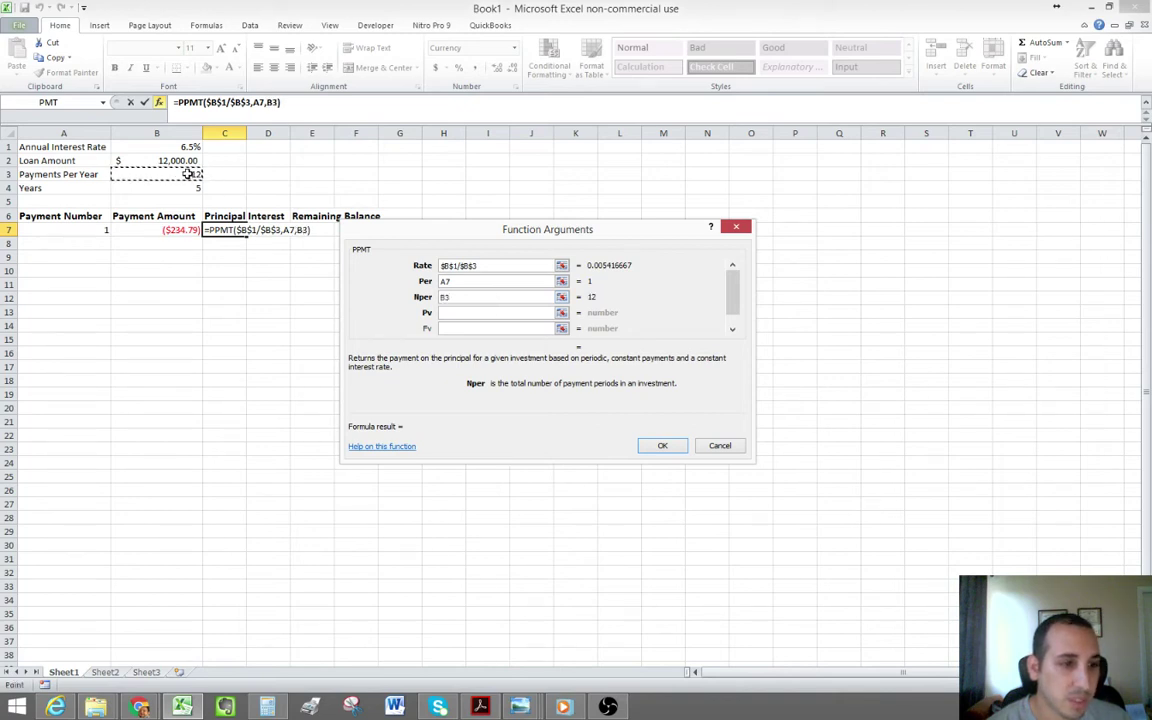
{"action": "key", "text": "F4"}
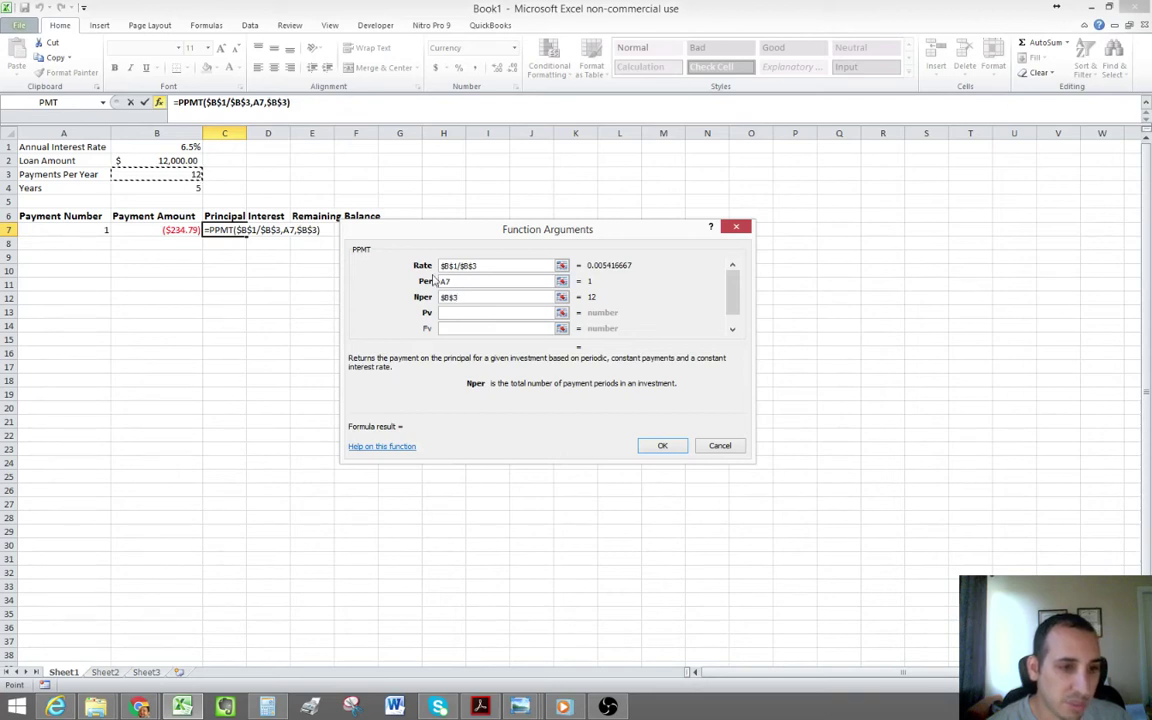
{"action": "type", "text": "*"}
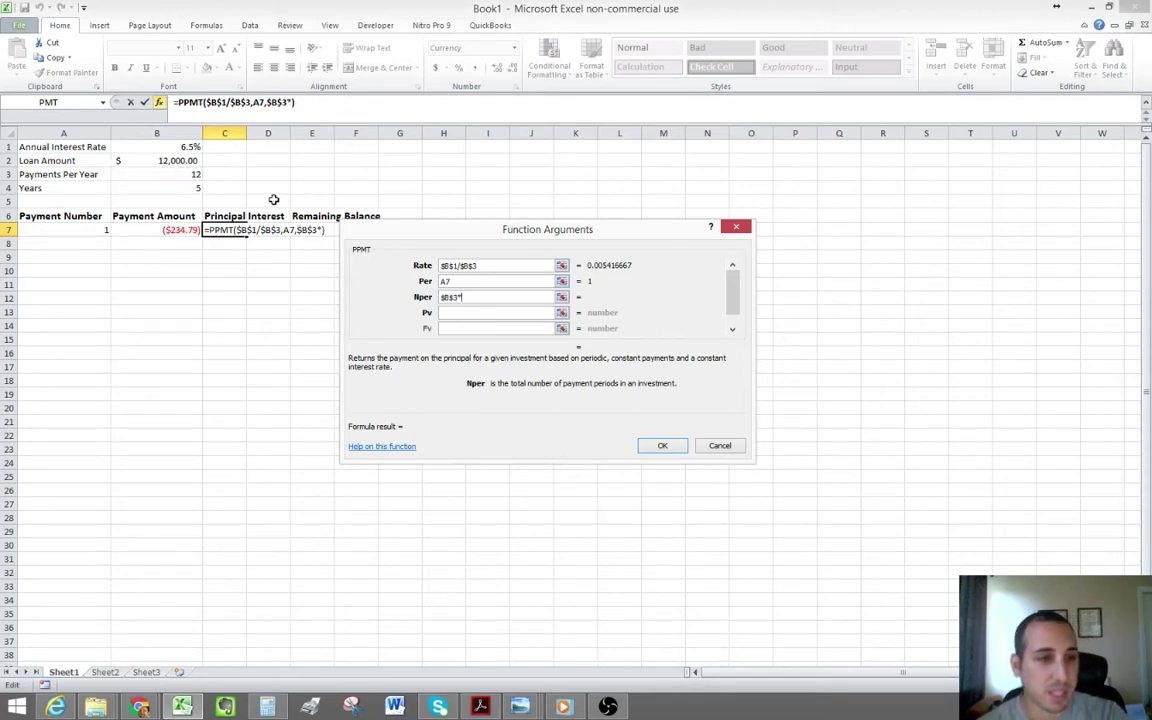
{"action": "left_click", "coordinate": [182, 189]}
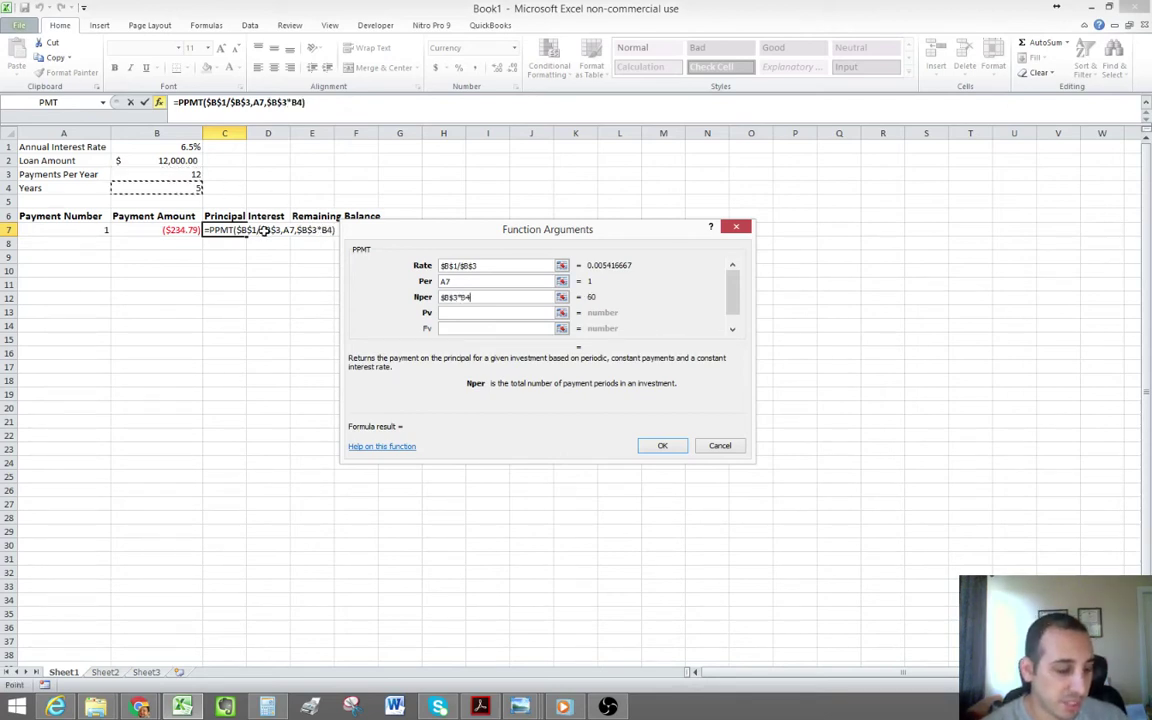
{"action": "key", "text": "F4"}
{"action": "left_click", "coordinate": [463, 312]}
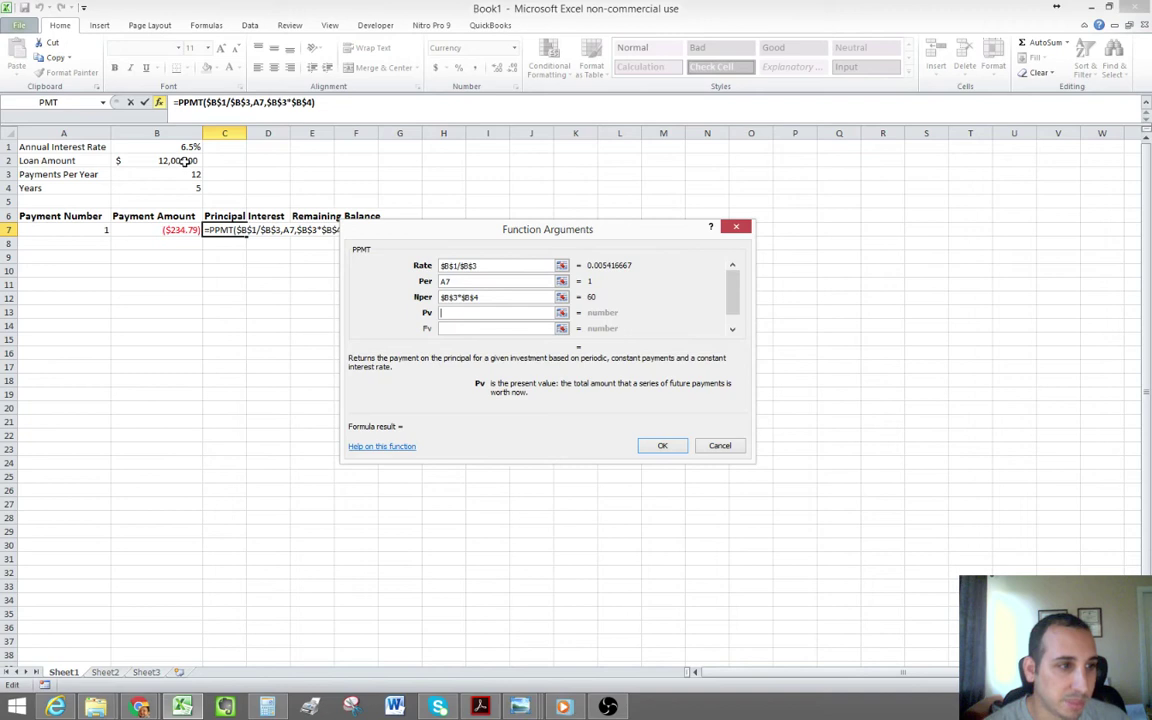
Set the PPMT function's Pv argument to the loan amount as $B$2 and complete the formula in C7.
{"action": "left_click", "coordinate": [185, 162]}
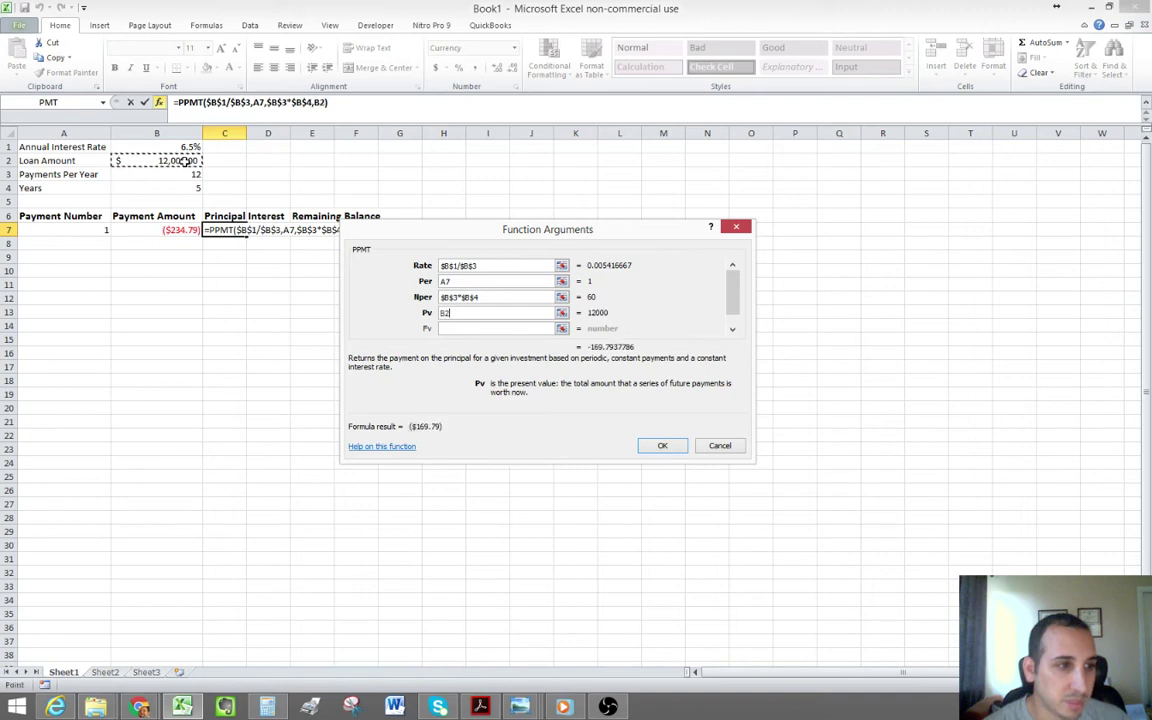
{"action": "key", "text": "F4"}
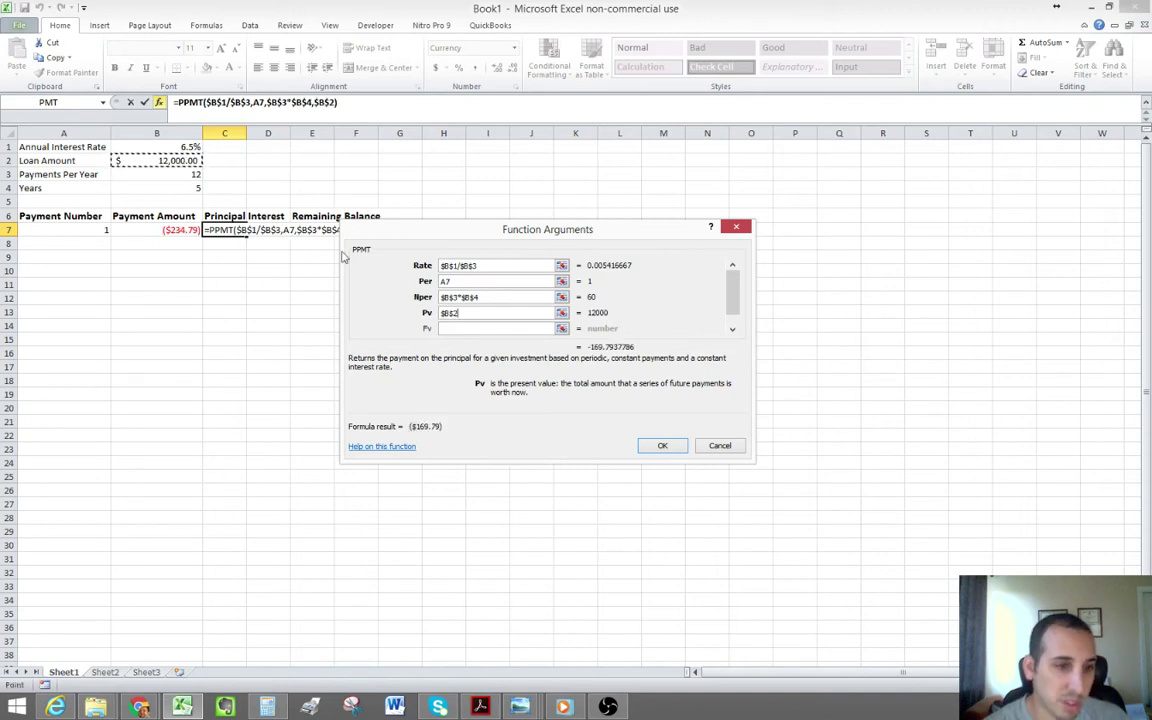
{"action": "left_click", "coordinate": [670, 447]}
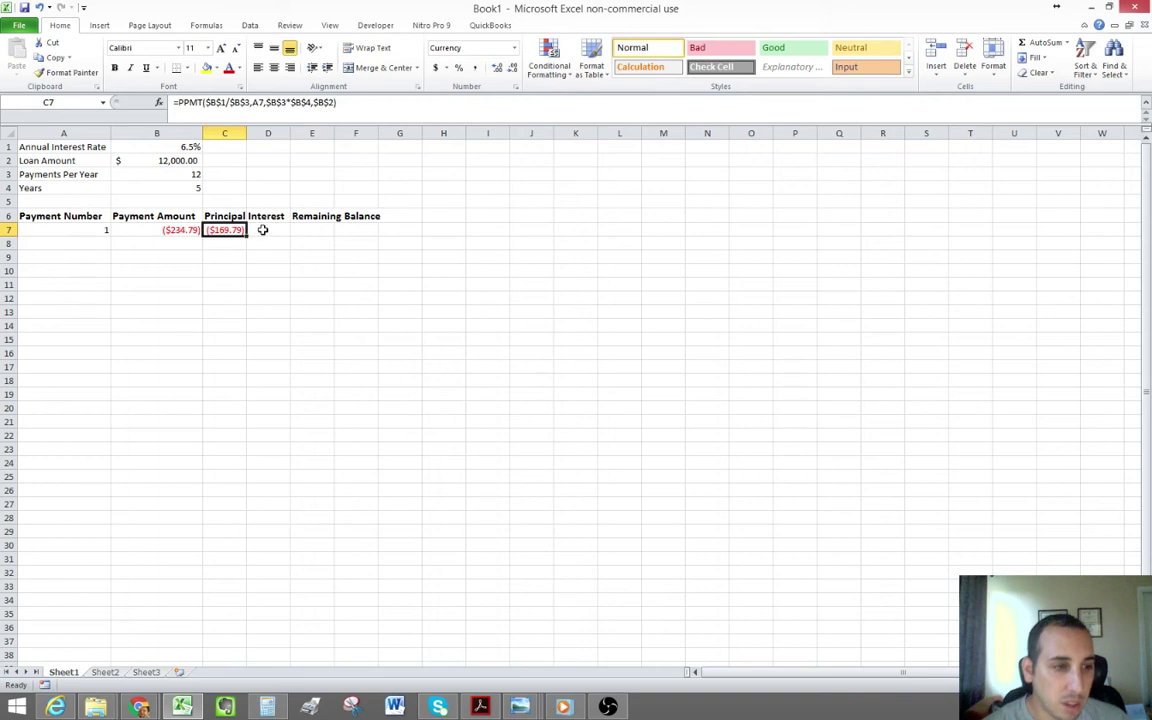
Start an IPMT formula in cell D7 and open its function arguments, moving the dialog clear of the schedule headings.
{"action": "left_click", "coordinate": [262, 229]}
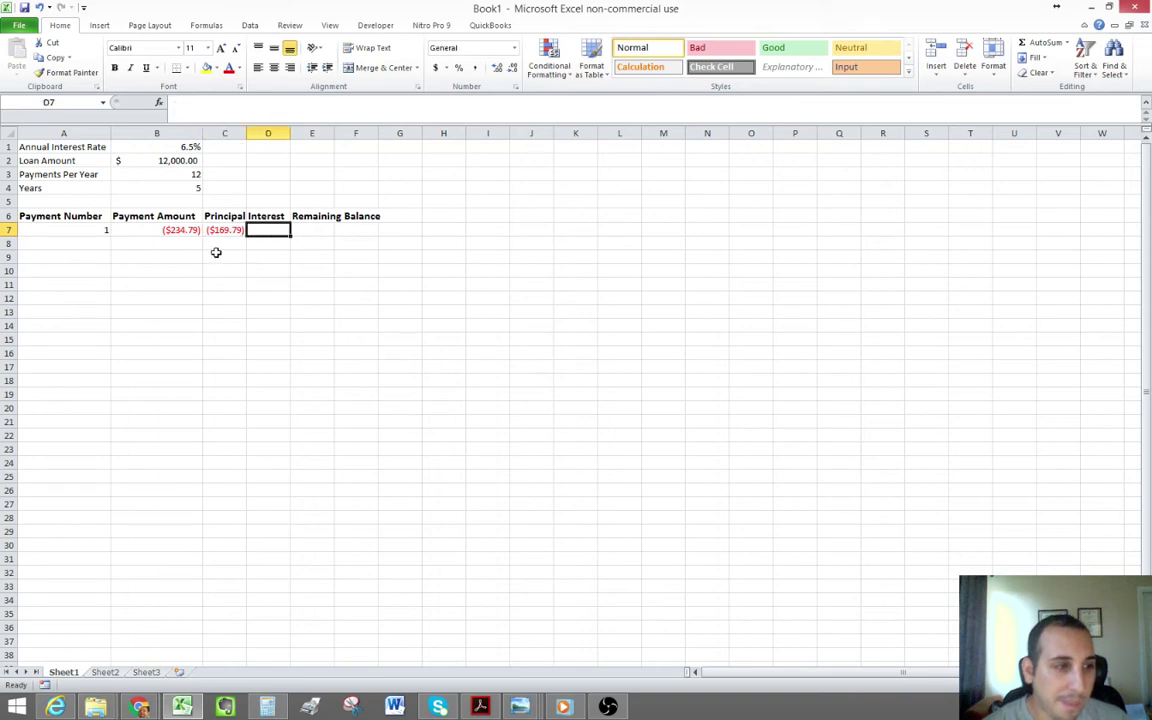
{"action": "left_click", "coordinate": [162, 230]}
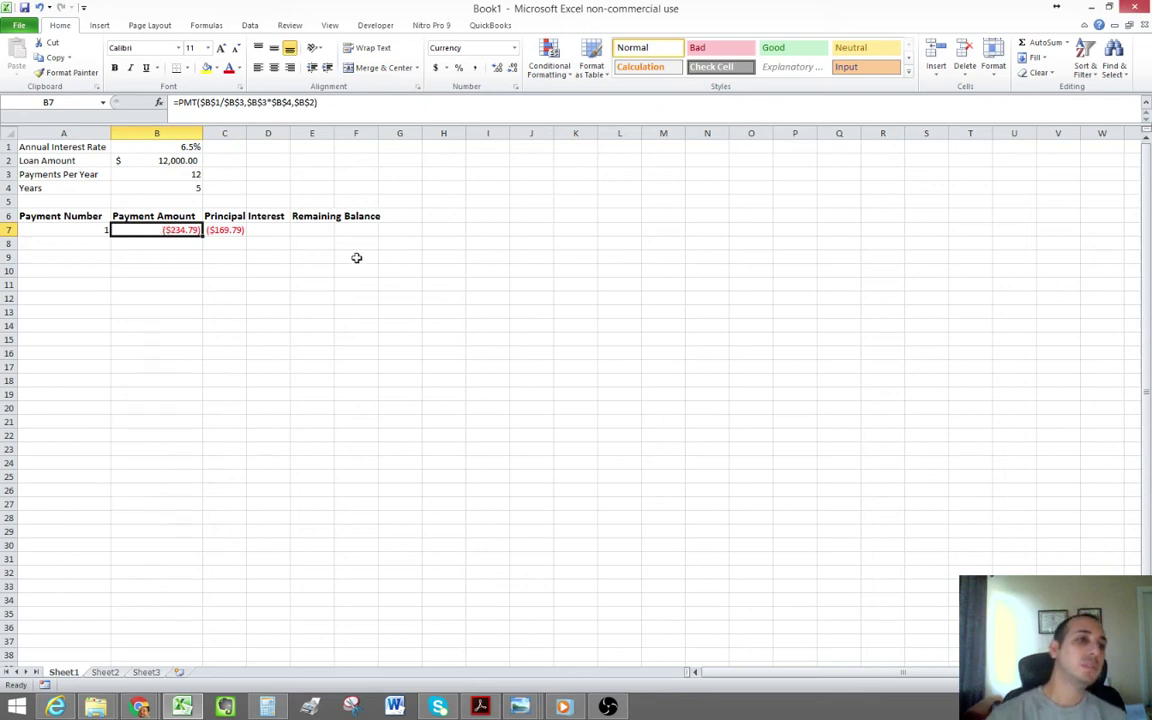
{"action": "left_click", "coordinate": [268, 230]}
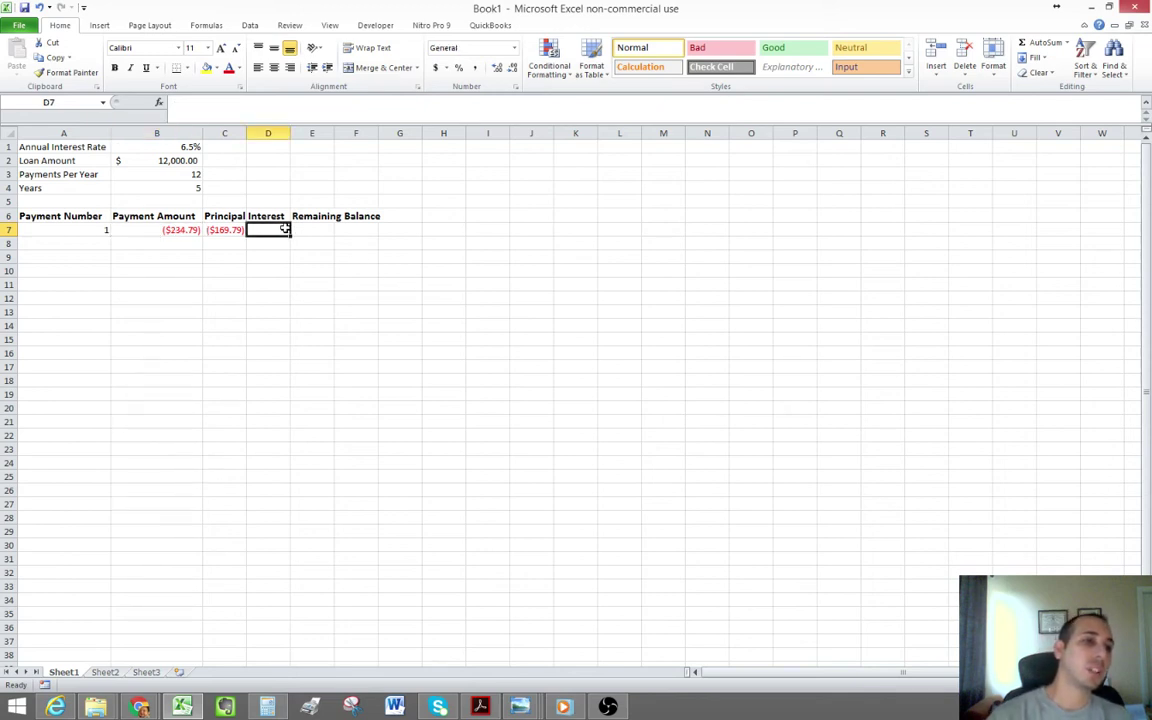
{"action": "left_click", "coordinate": [210, 106]}
{"action": "type", "text": "="}
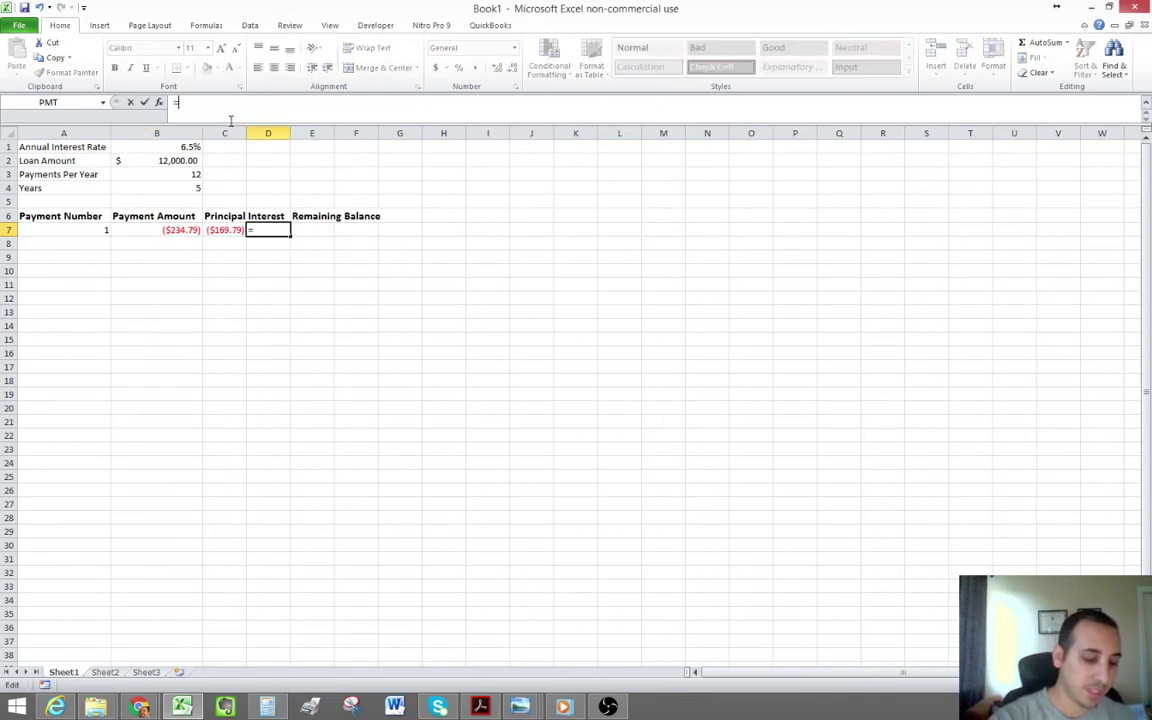
{"action": "type", "text": "ipm"}
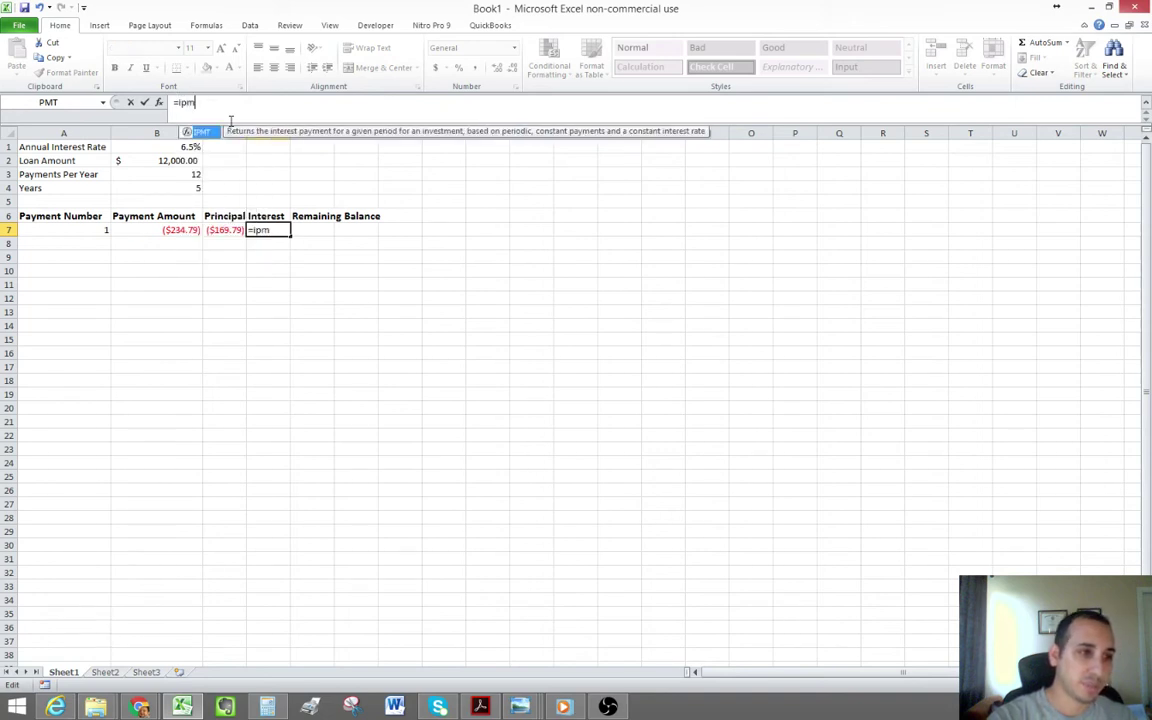
{"action": "type", "text": "t"}
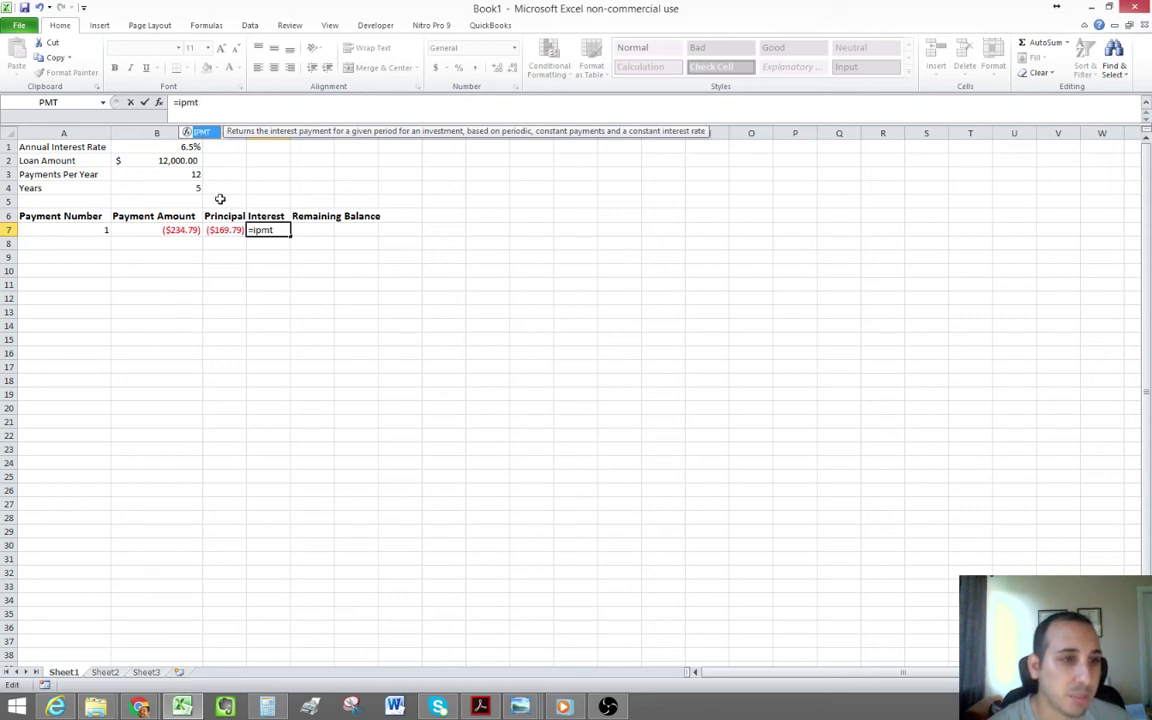
{"action": "key", "text": "Tab"}
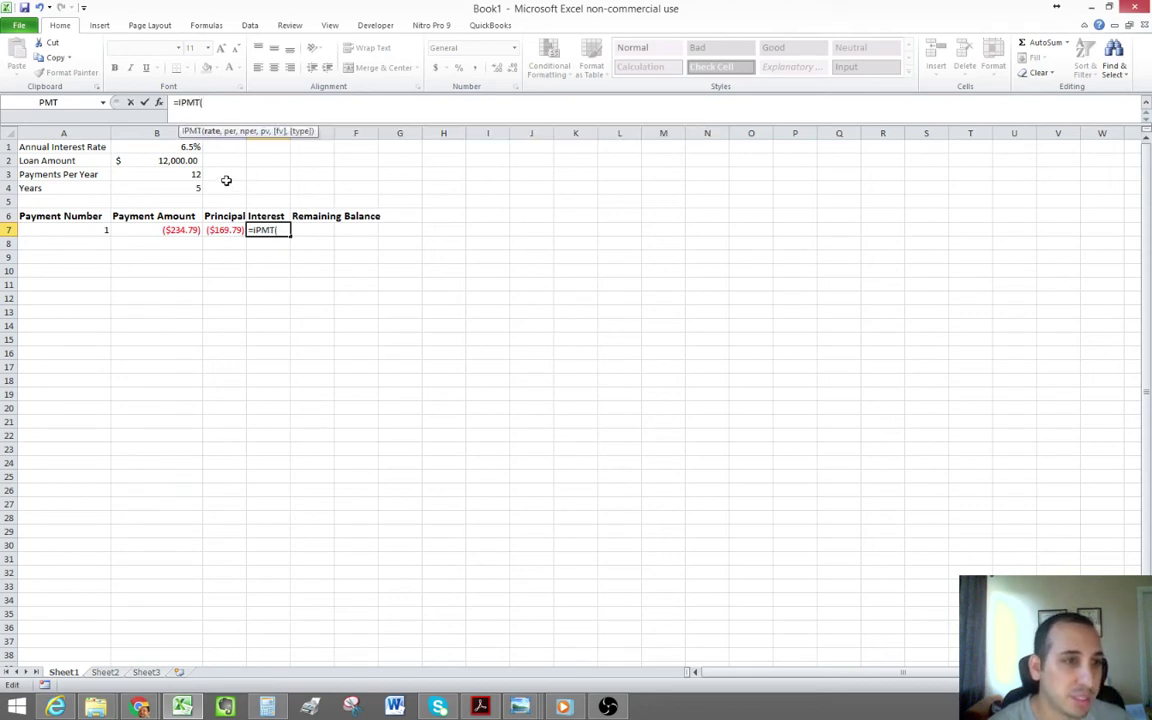
{"action": "left_click", "coordinate": [158, 102]}
{"action": "left_click_drag", "start_coordinate": [417, 228], "coordinate": [467, 274]}
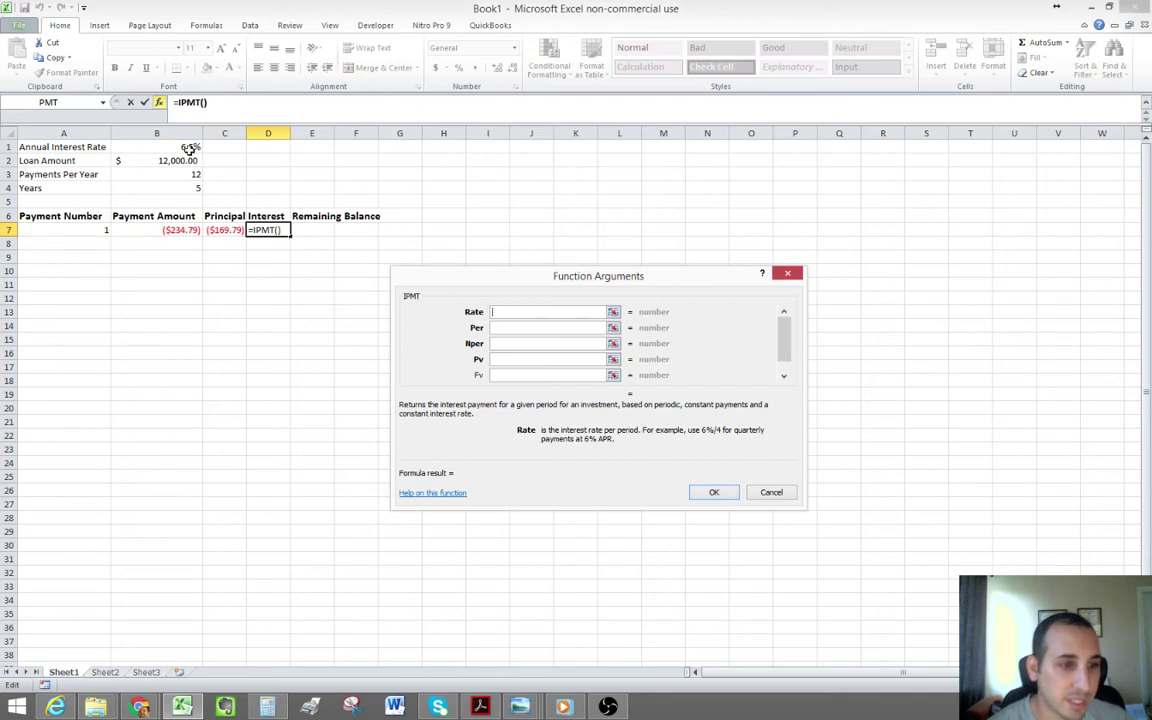
Set the IPMT function's Rate argument to $B$1/$B$3 and its Per argument to the payment number in A7.
{"action": "left_click", "coordinate": [190, 148]}
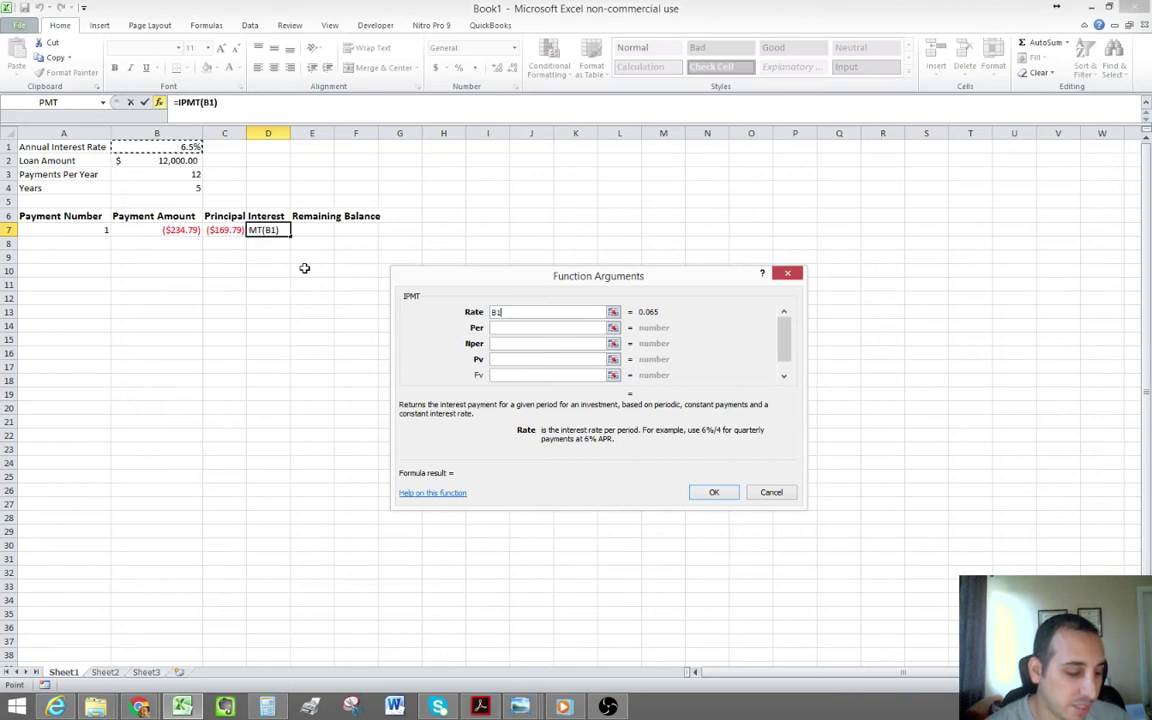
{"action": "key", "text": "F4"}
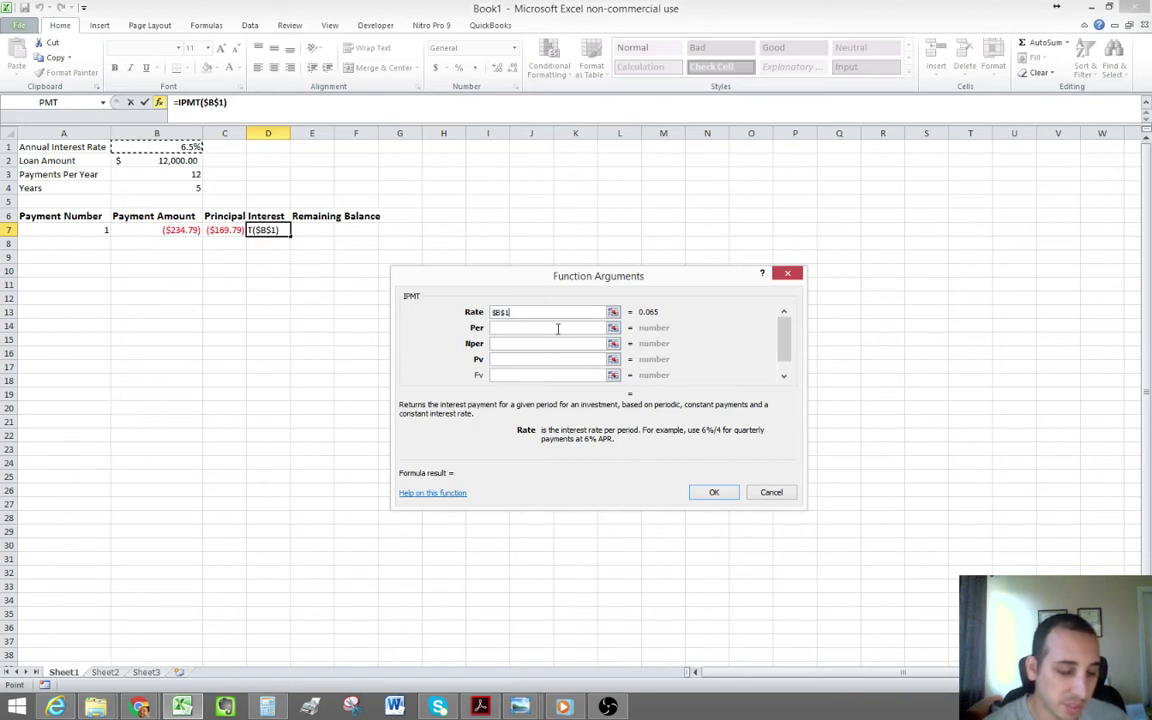
{"action": "type", "text": "/"}
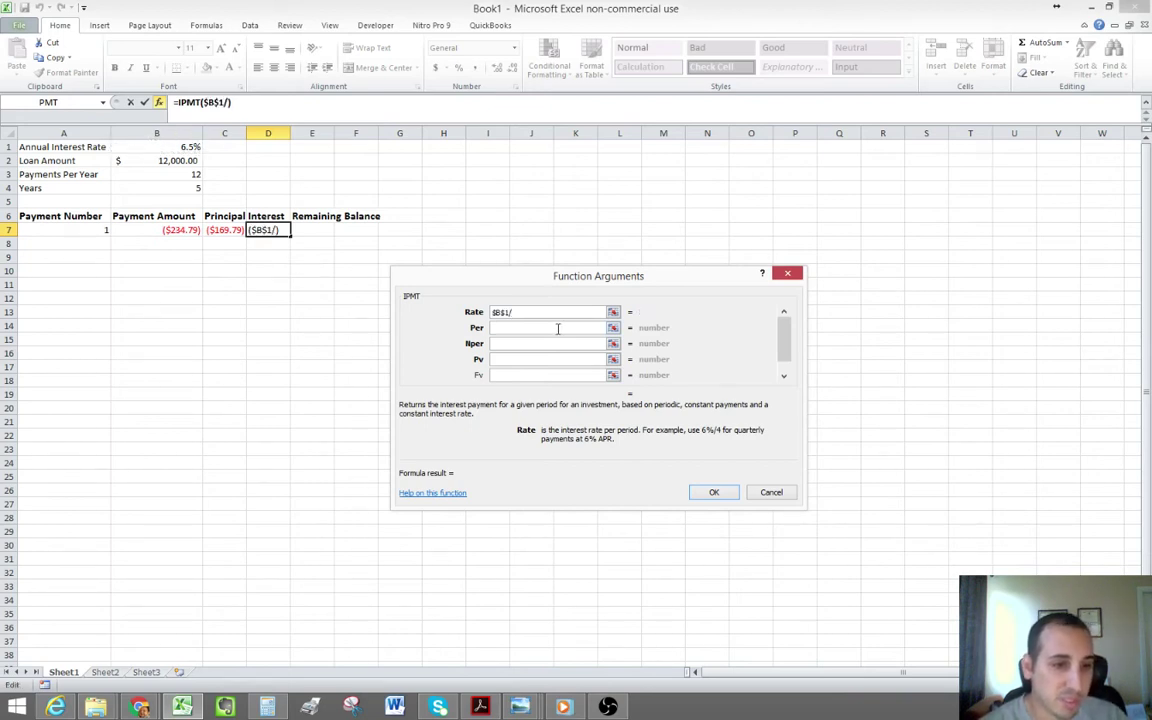
{"action": "left_click", "coordinate": [194, 175]}
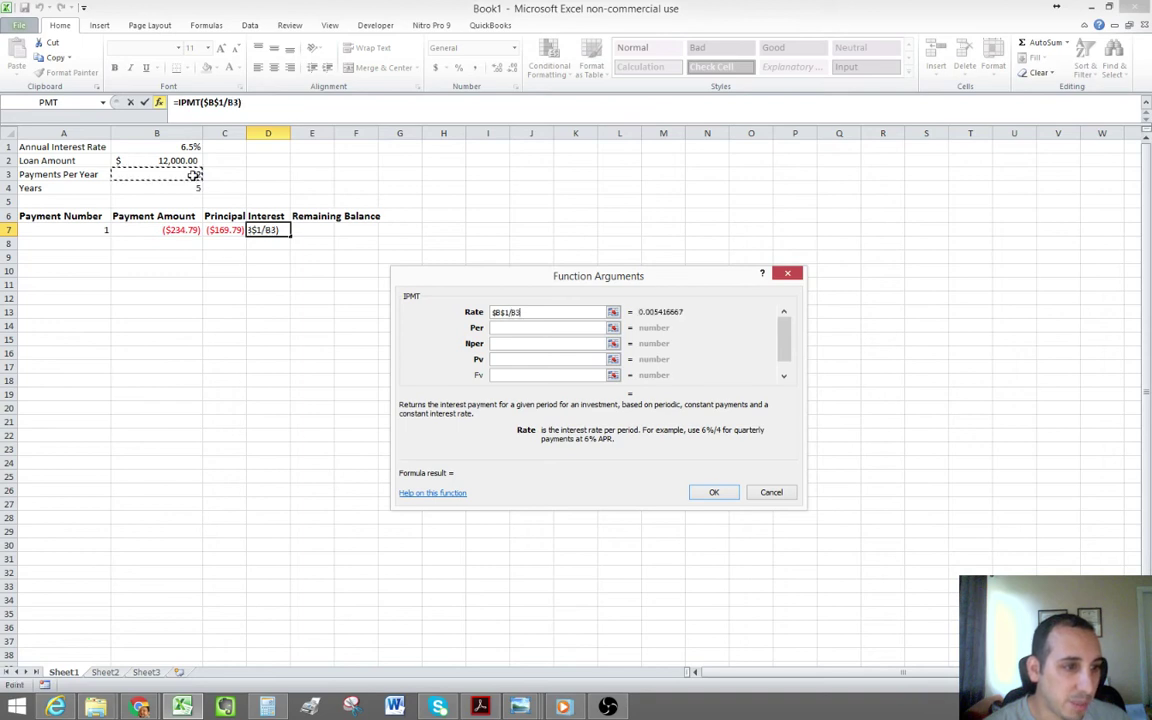
{"action": "key", "text": "F4"}
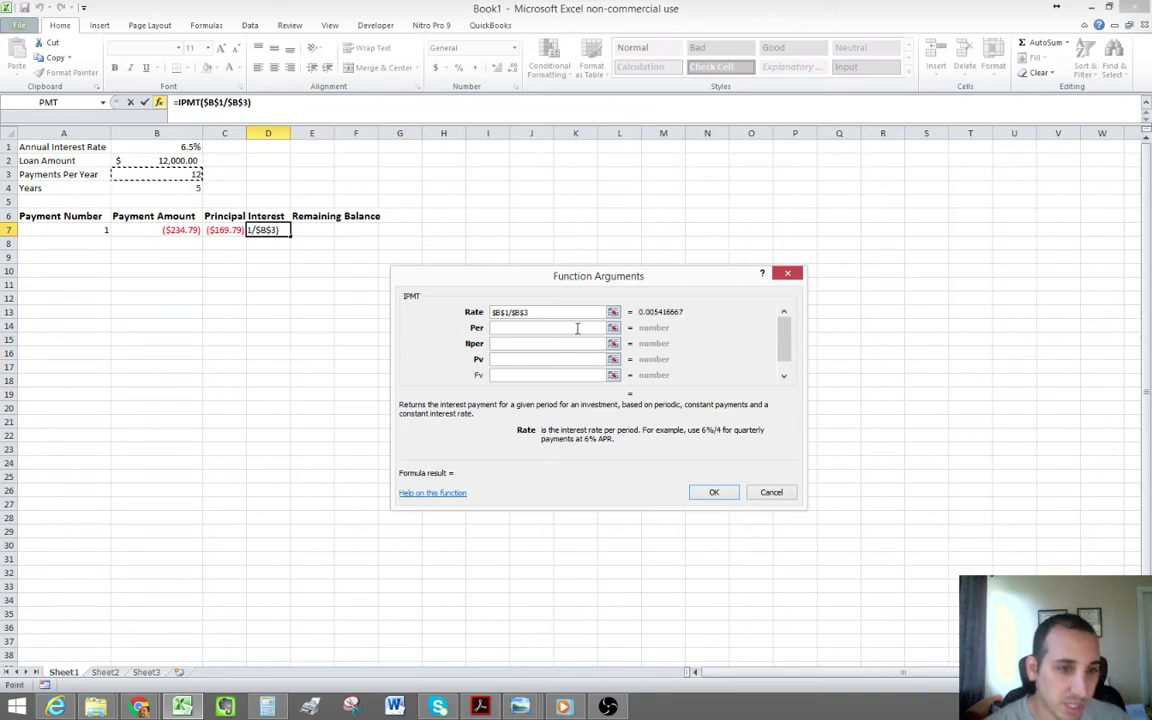
{"action": "left_click", "coordinate": [540, 328]}
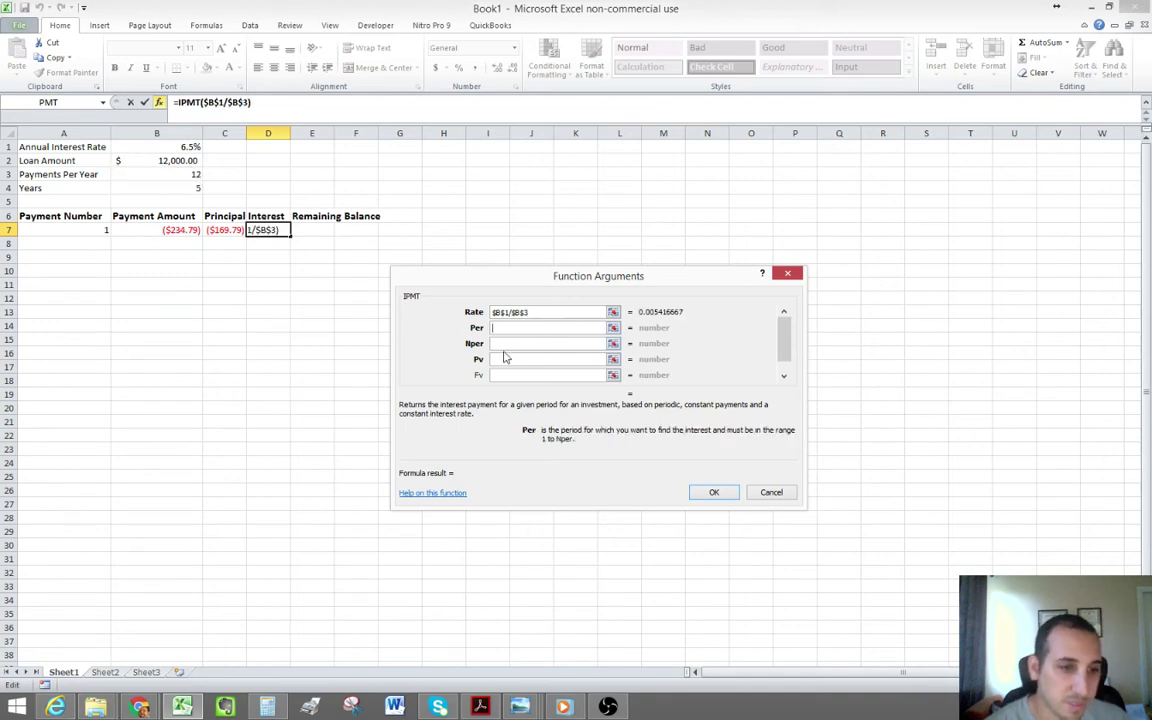
{"action": "left_click", "coordinate": [512, 343]}
{"action": "left_click", "coordinate": [516, 332]}
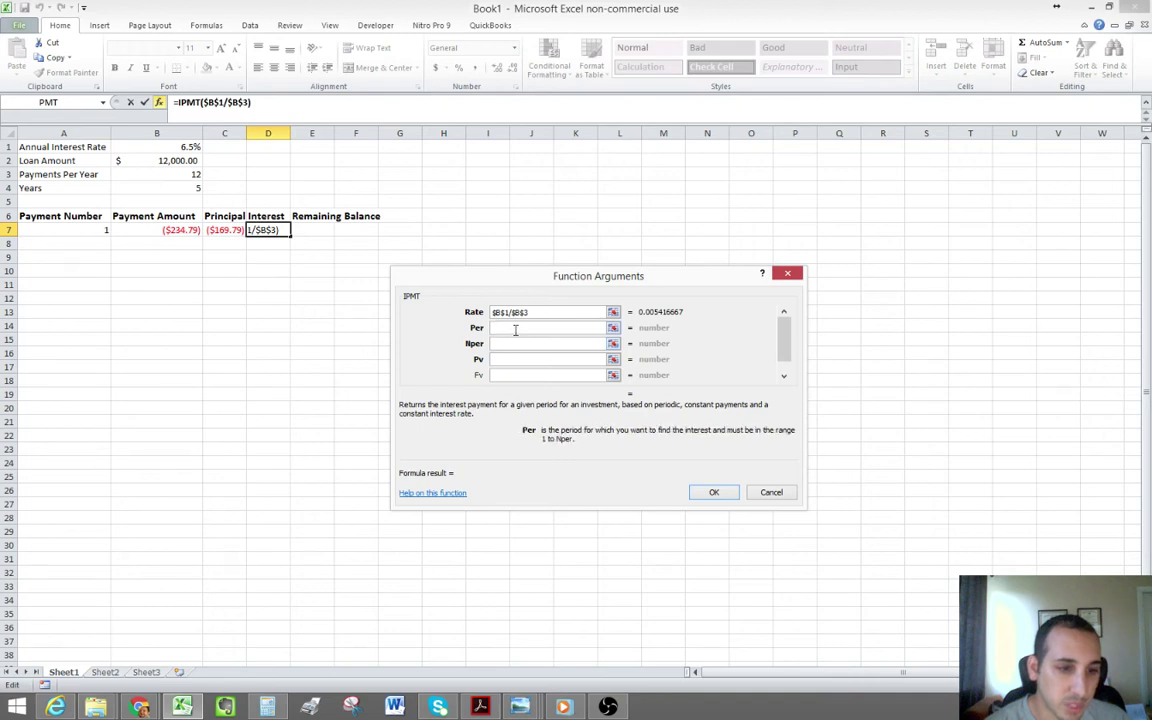
{"action": "left_click", "coordinate": [90, 229]}
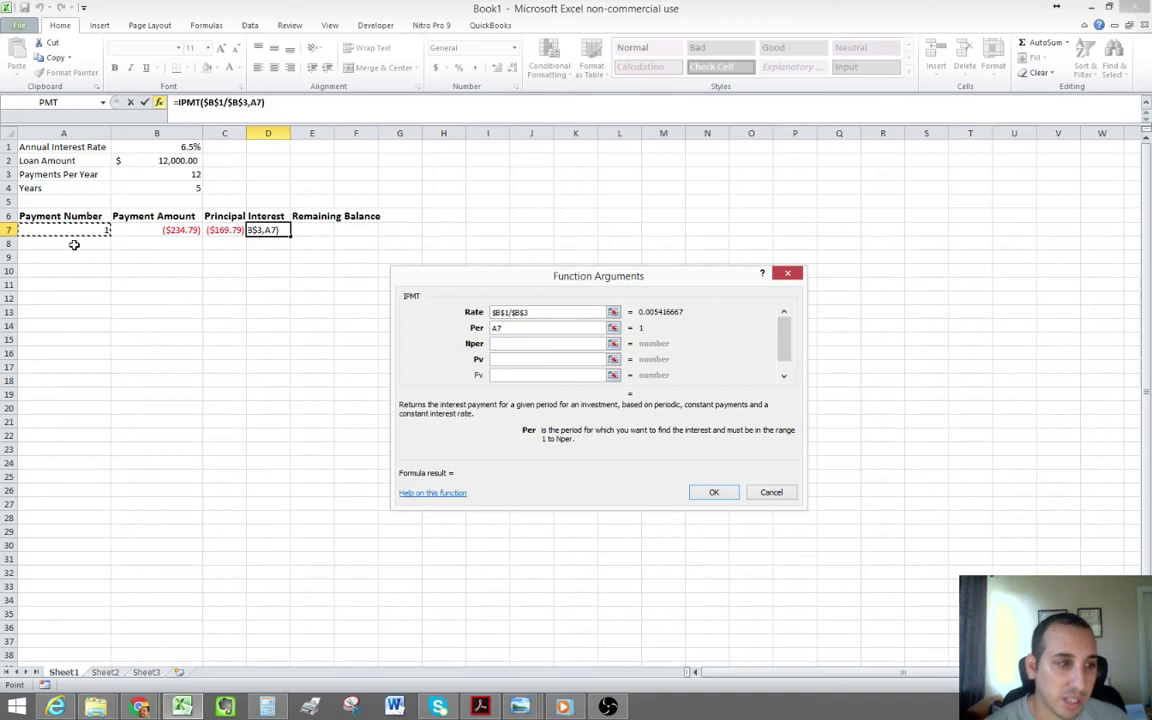
Set the IPMT function's Nper argument to payments per year times years as $B$3*$B$4.
{"action": "left_click", "coordinate": [545, 344]}
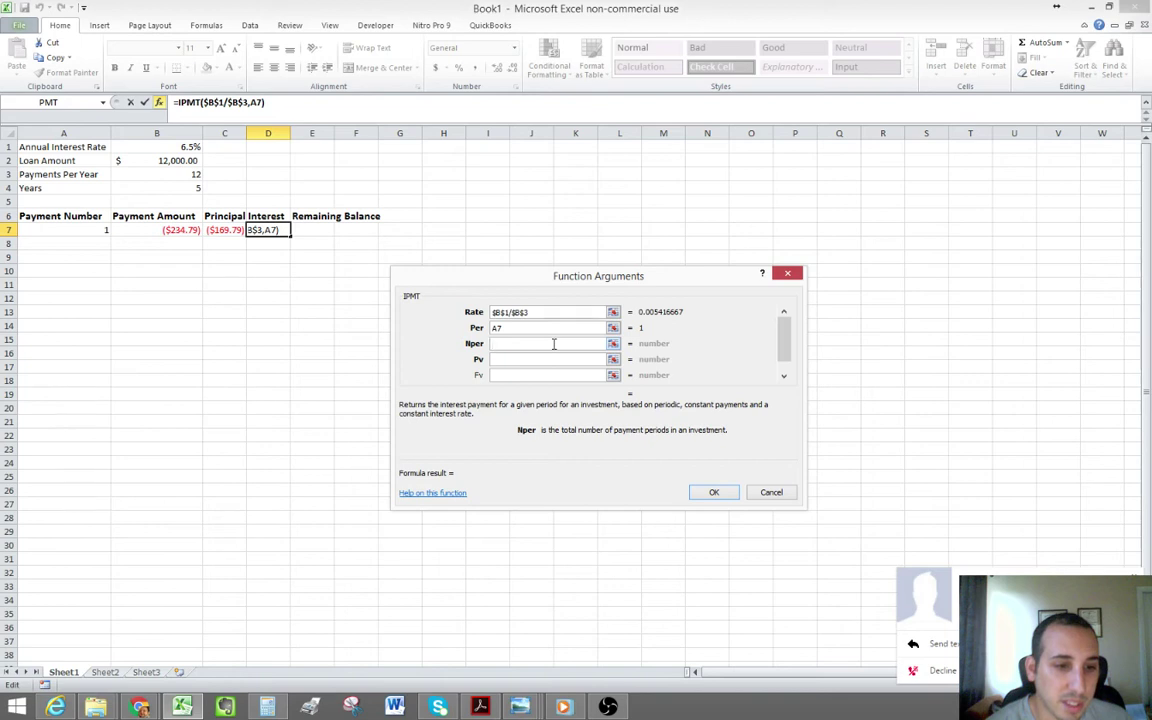
{"action": "left_click", "coordinate": [190, 174]}
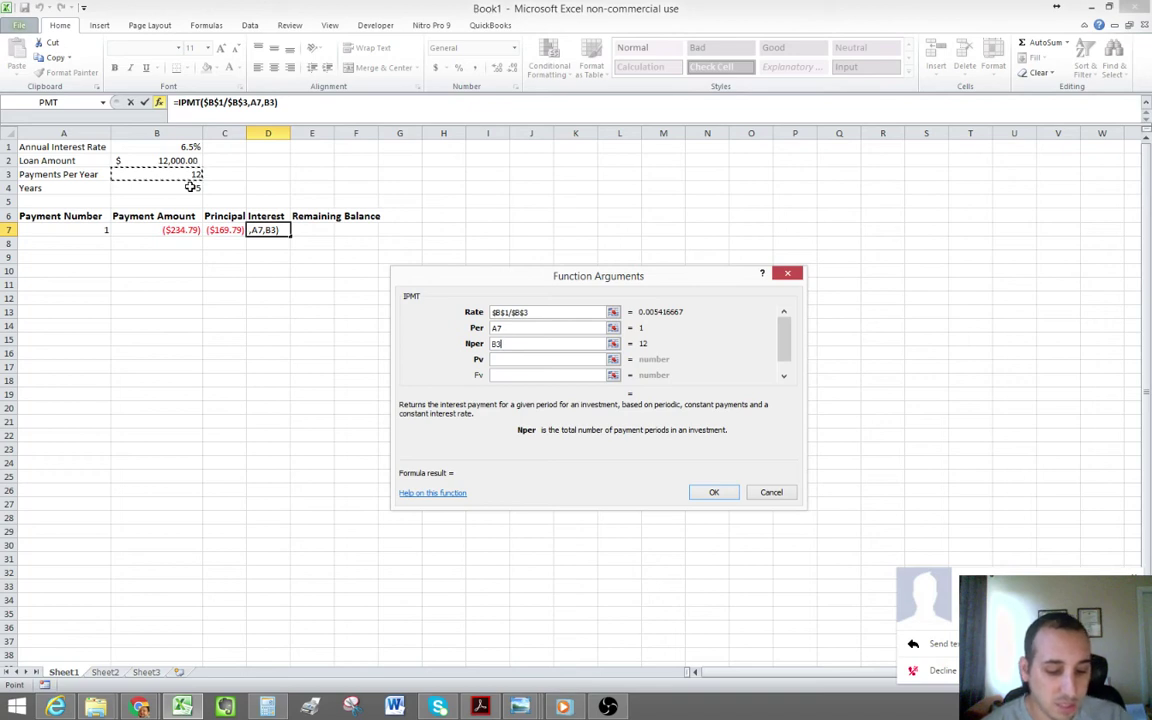
{"action": "key", "text": "F4"}
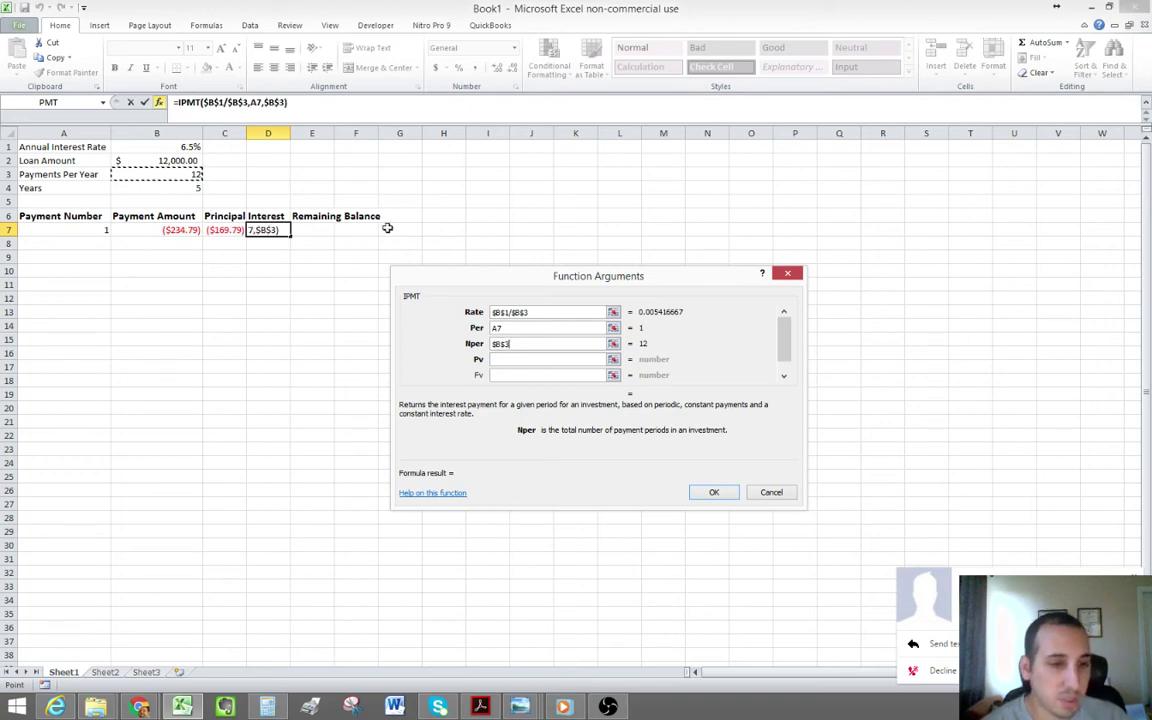
{"action": "type", "text": "*"}
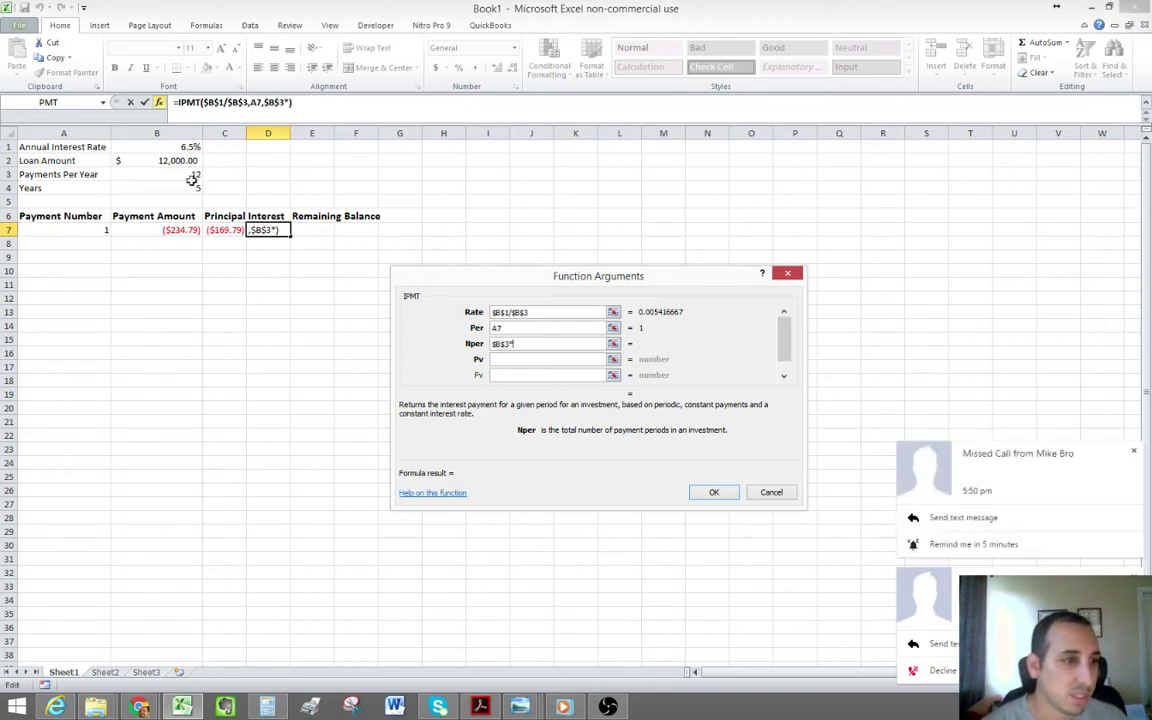
{"action": "left_click", "coordinate": [160, 174]}
{"action": "left_click", "coordinate": [187, 196]}
{"action": "left_click", "coordinate": [190, 188]}
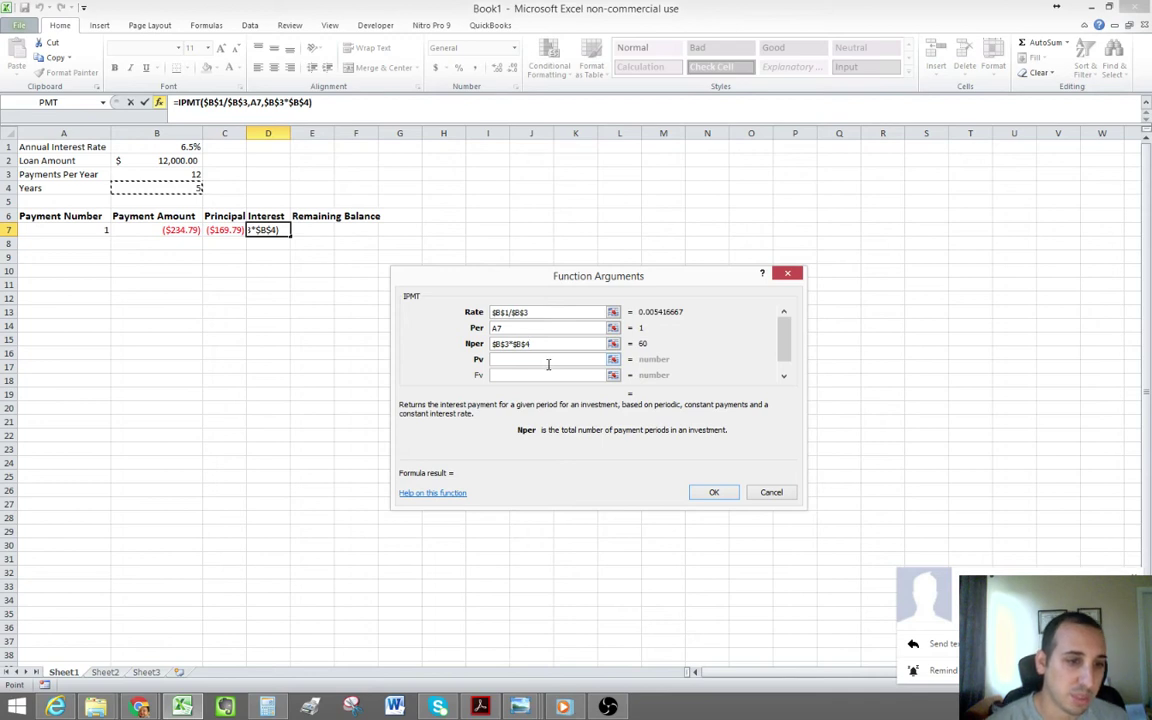
Set the IPMT function's Pv argument to the loan amount as $B$2 and complete the formula in D7.
{"action": "left_click", "coordinate": [502, 362]}
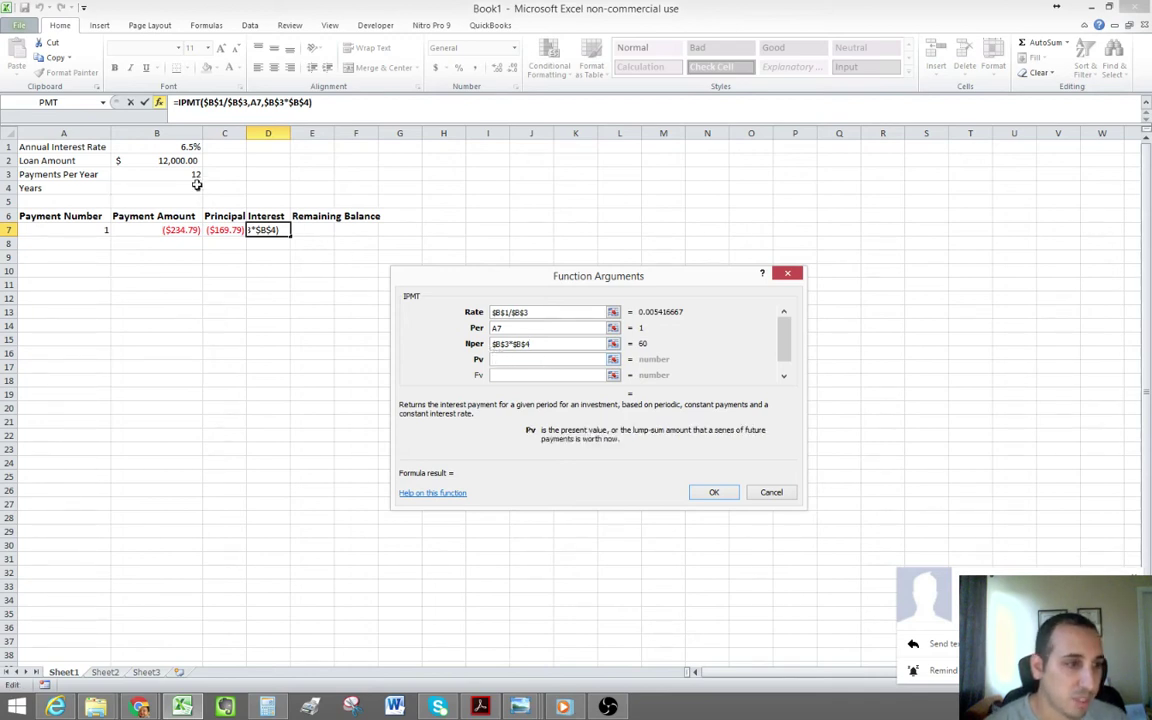
{"action": "left_click", "coordinate": [176, 162]}
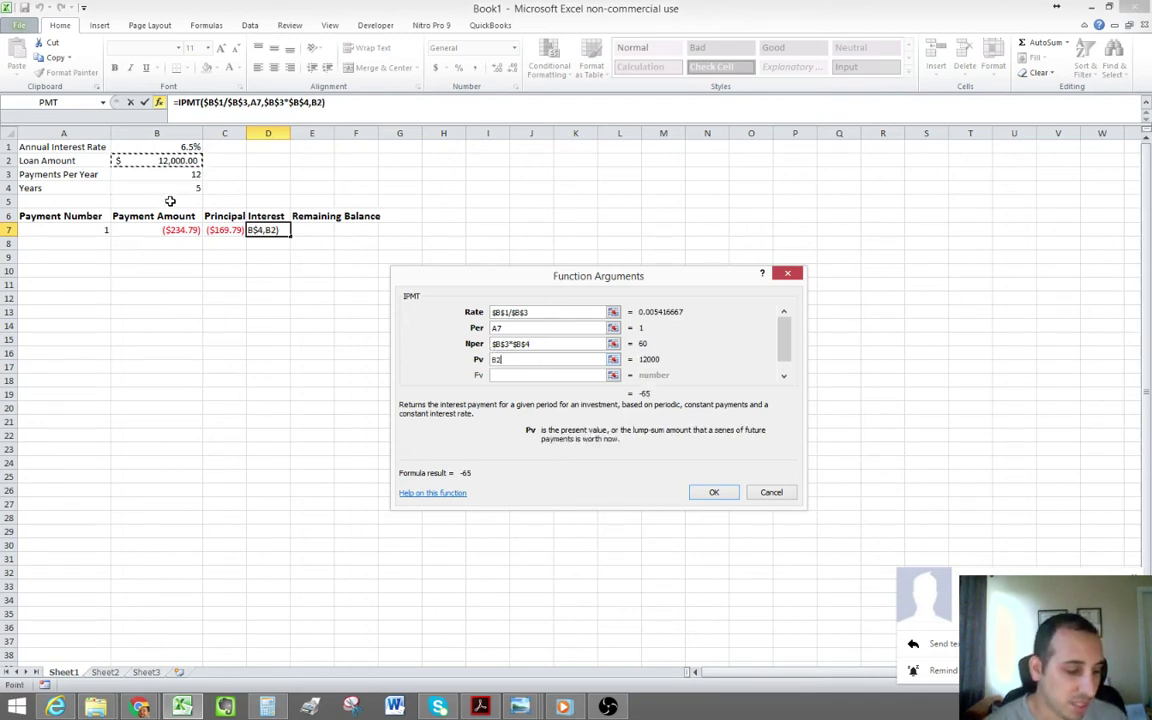
{"action": "key", "text": "F4"}
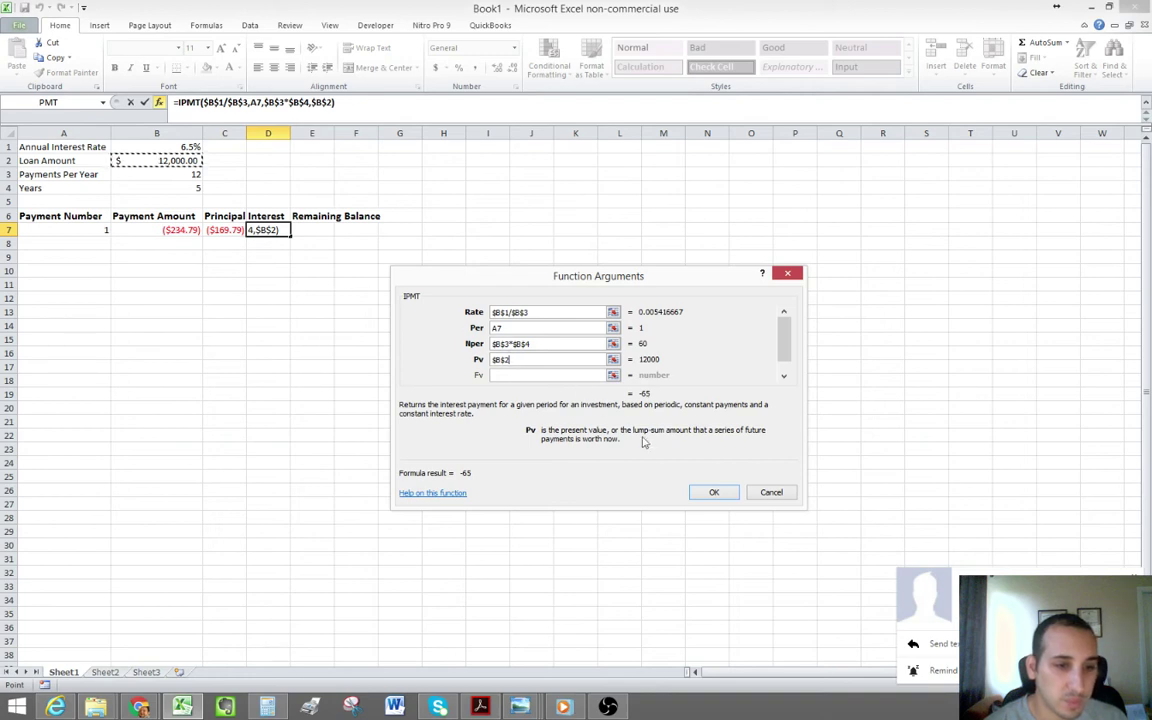
{"action": "left_click", "coordinate": [712, 491]}
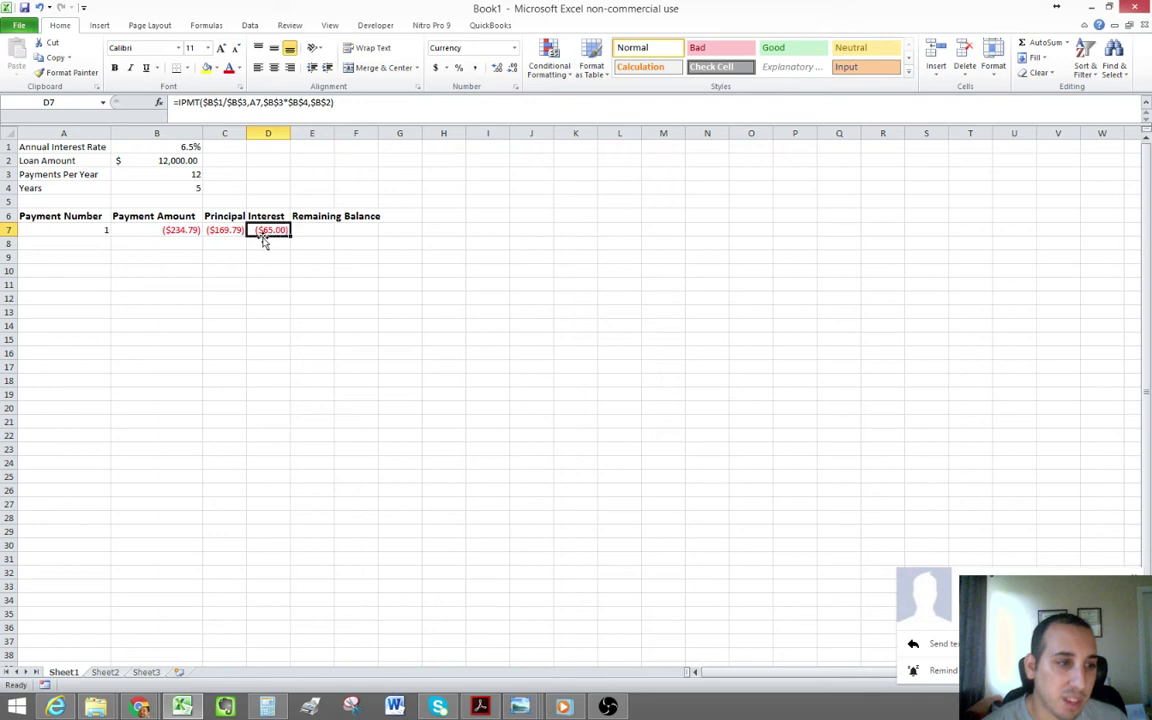
Try to calculate the first remaining balance in E7 as loan amount minus principal with =B2-C7.
{"action": "left_click_drag", "start_coordinate": [224, 229], "coordinate": [266, 229]}
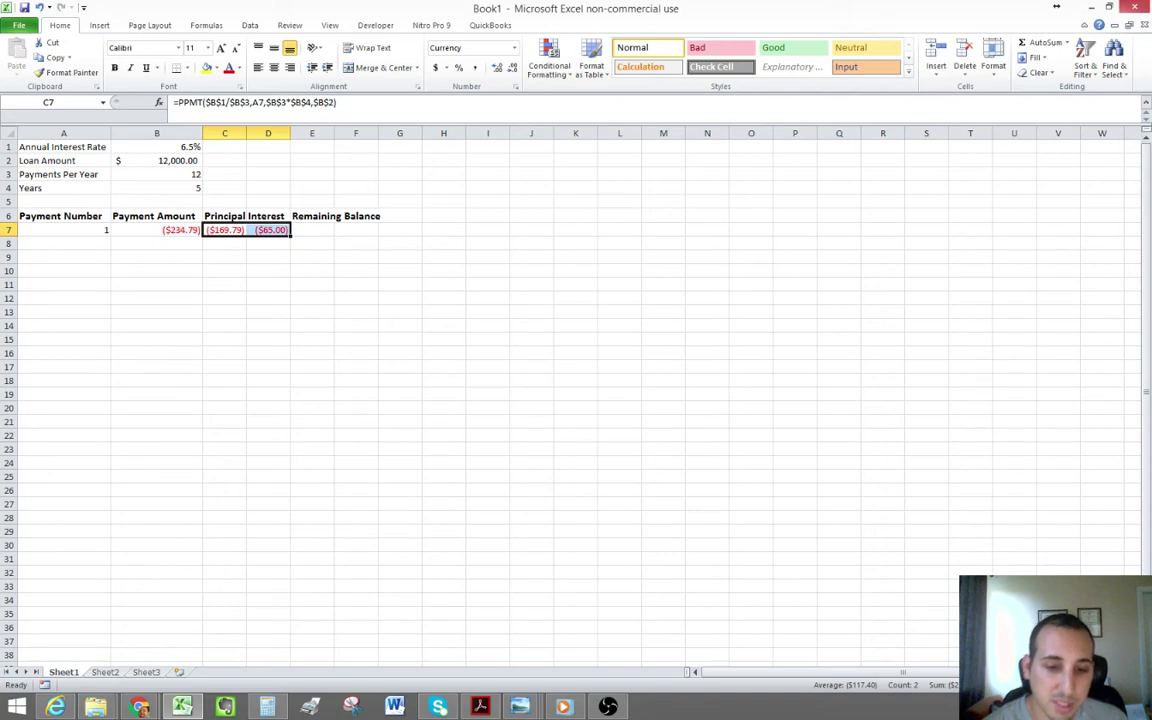
{"action": "left_click", "coordinate": [297, 229]}
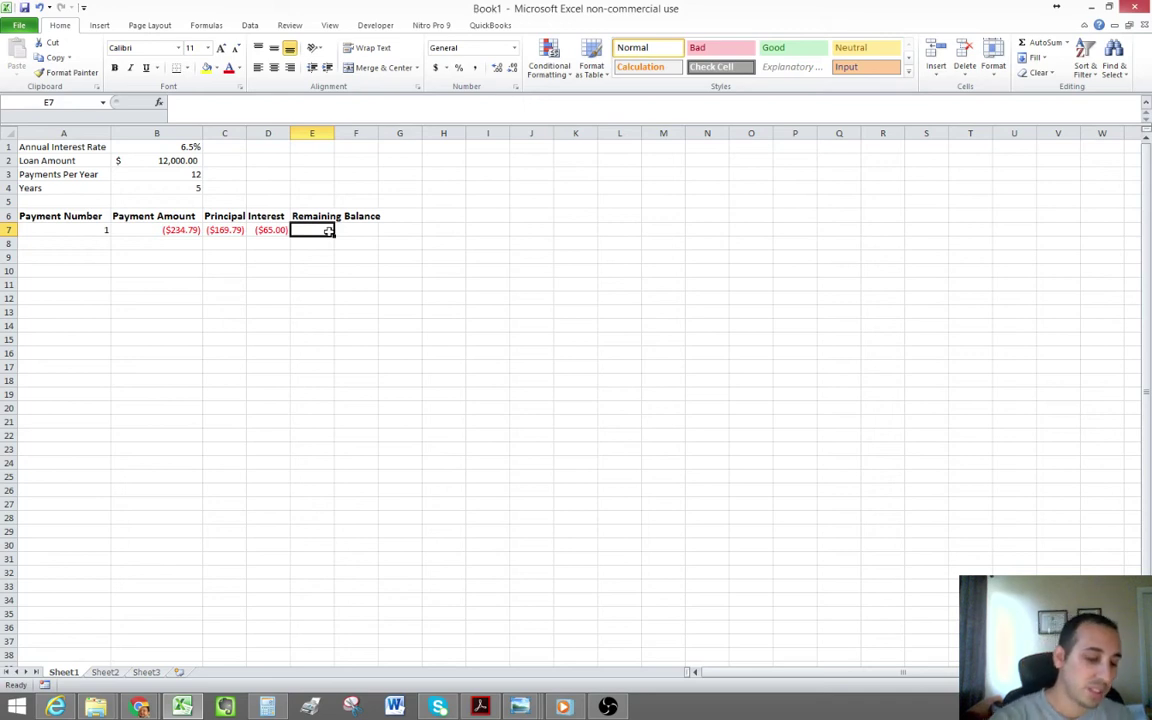
{"action": "type", "text": "="}
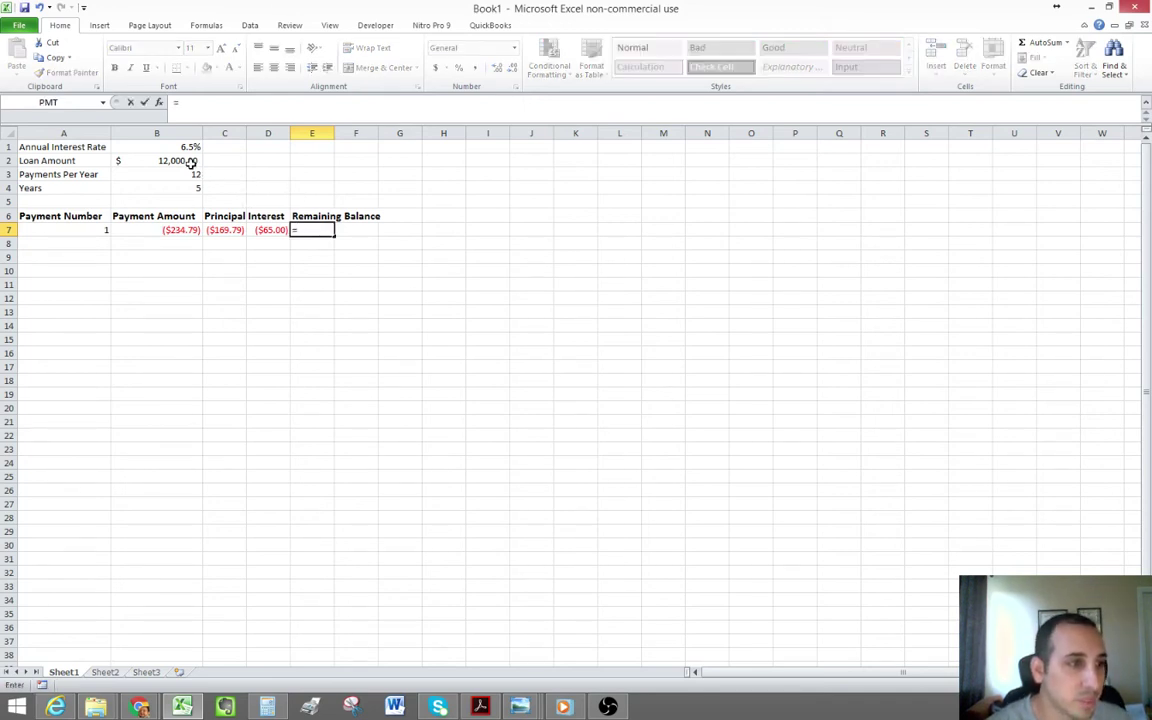
{"action": "left_click", "coordinate": [186, 162]}
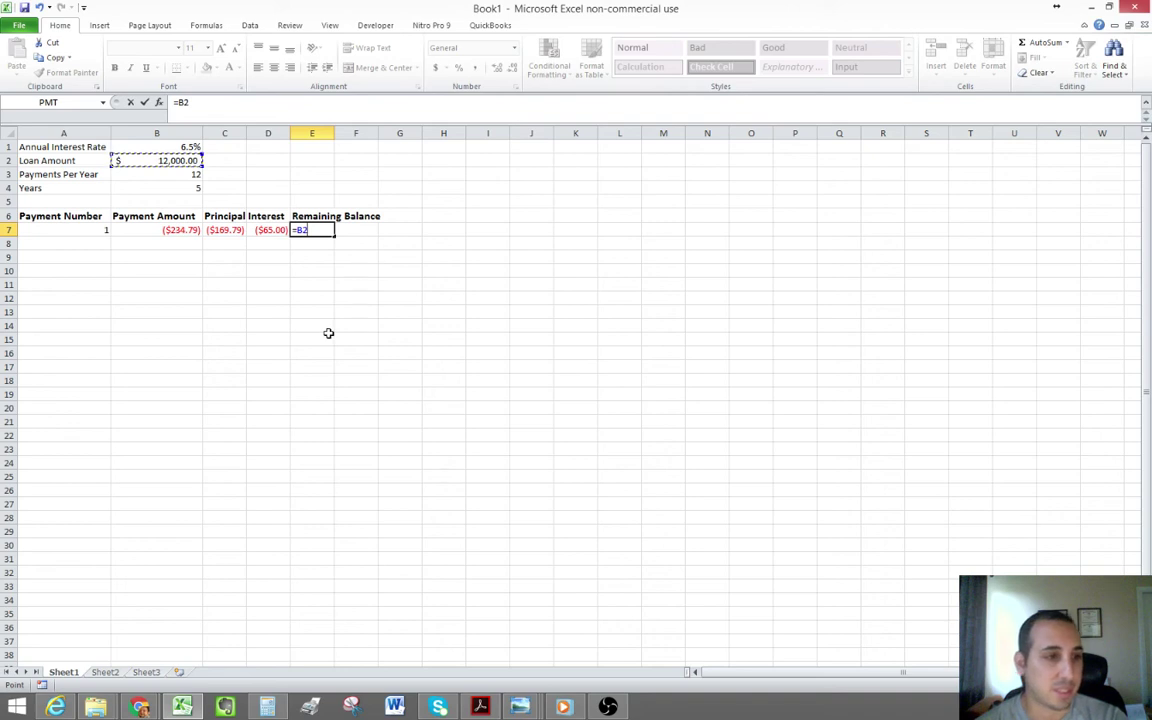
{"action": "type", "text": "-"}
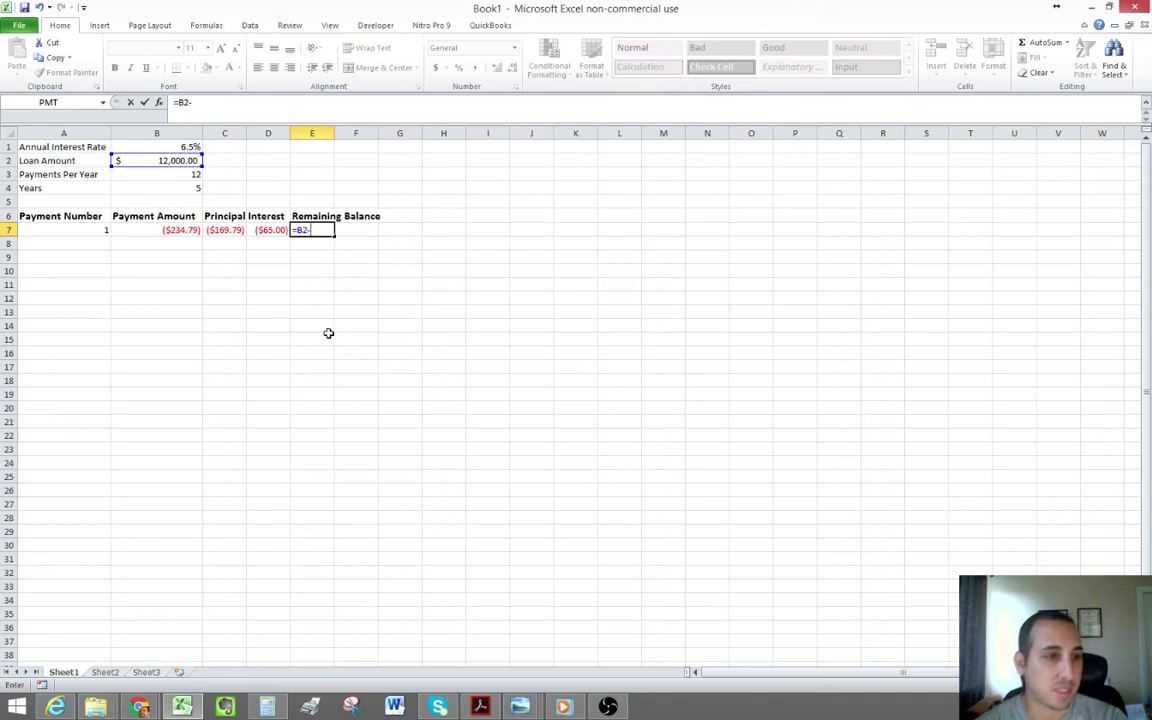
{"action": "left_click", "coordinate": [233, 231]}
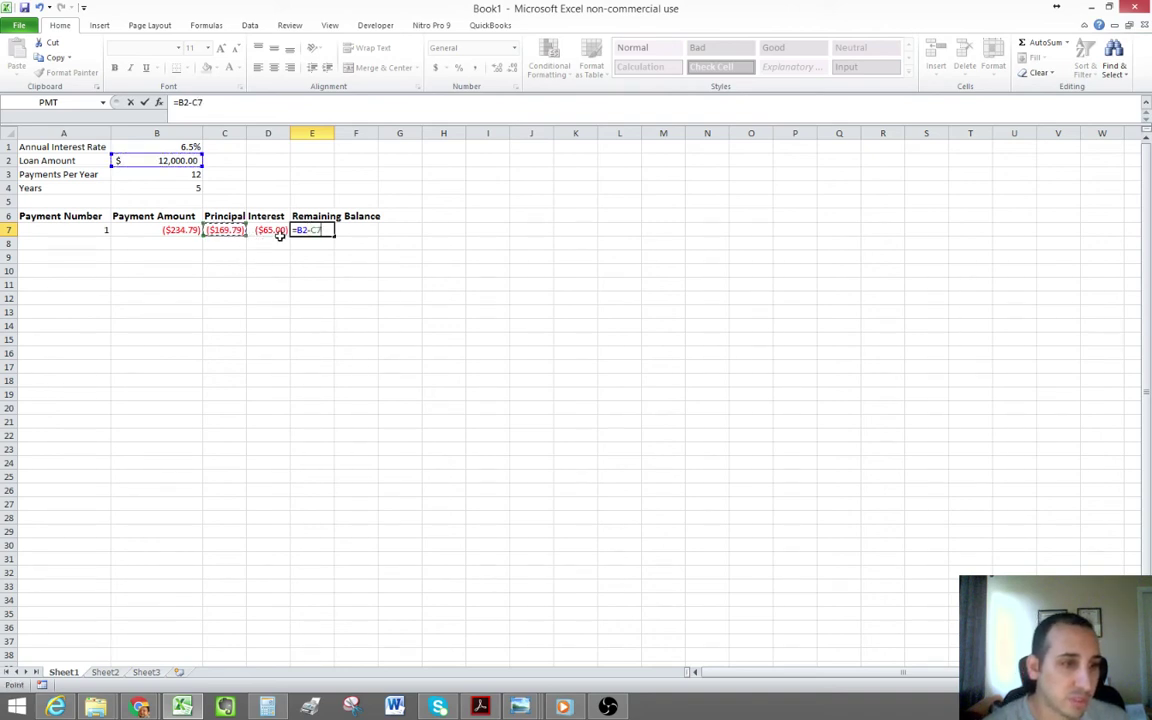
{"action": "left_click", "coordinate": [311, 231]}
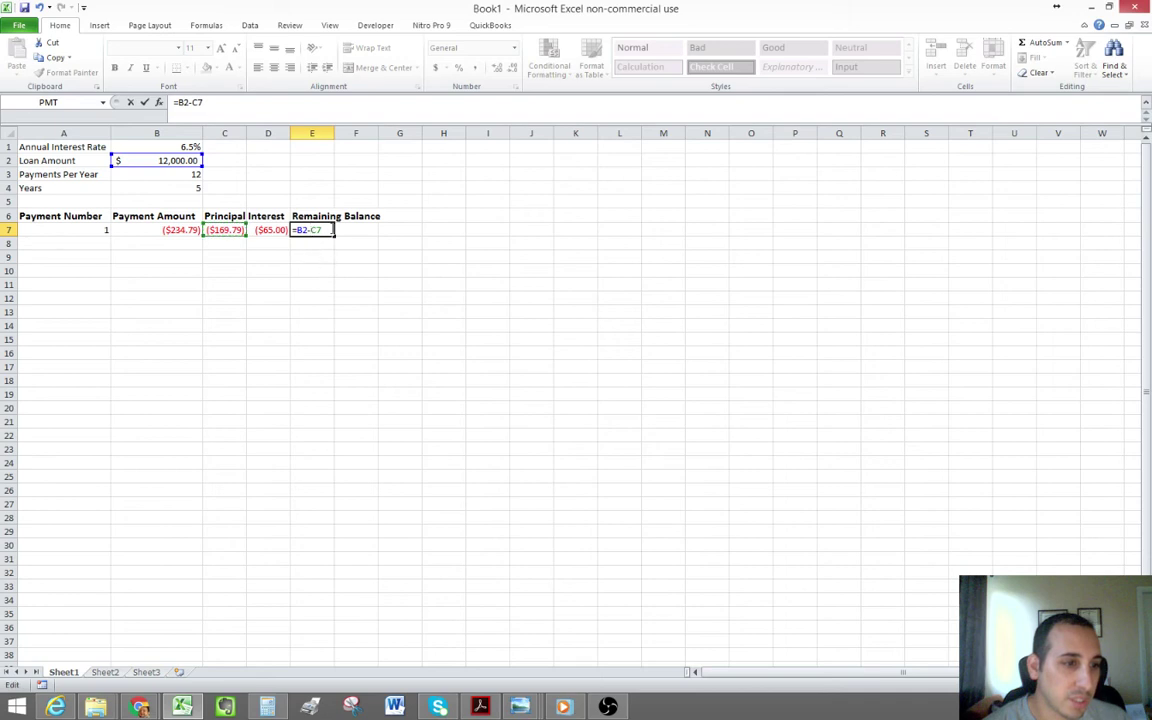
{"action": "key", "text": "Return"}
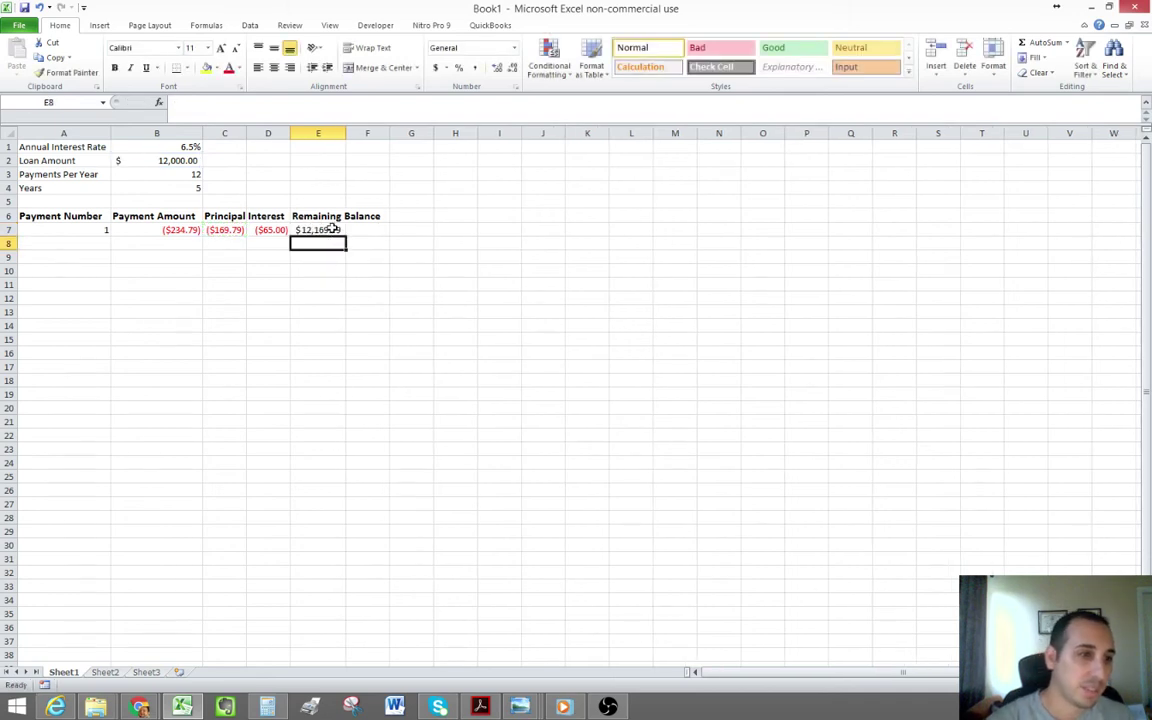
Try to change the E7 formula to add the negative principal, as =B2+C7, declining the proposed formula correction.
{"action": "left_click", "coordinate": [319, 229]}
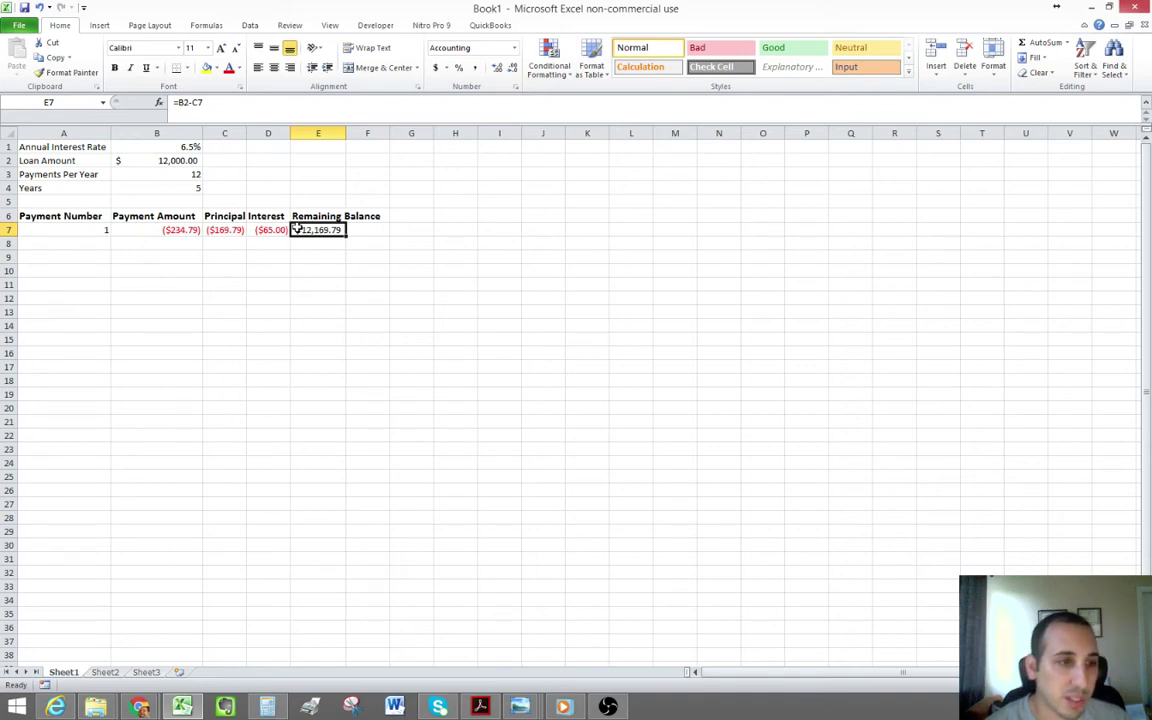
{"action": "left_click", "coordinate": [211, 226]}
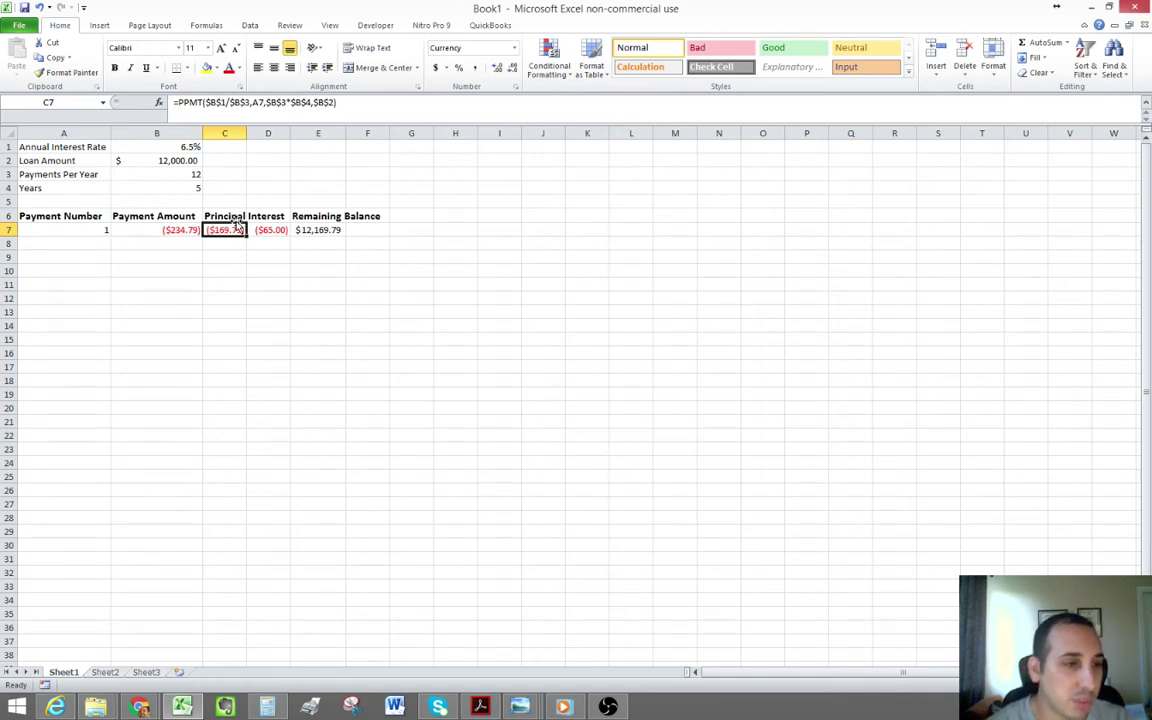
{"action": "left_click", "coordinate": [318, 230]}
{"action": "left_click", "coordinate": [192, 102]}
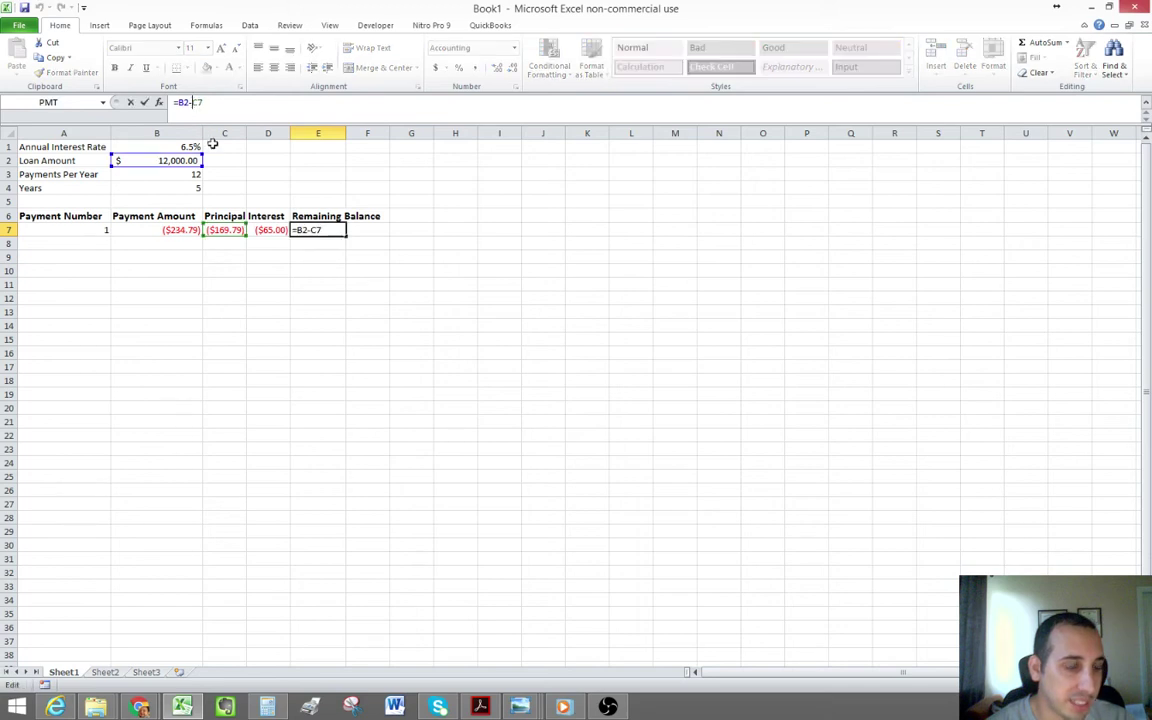
{"action": "key", "text": "BackSpace"}
{"action": "type", "text": "+"}
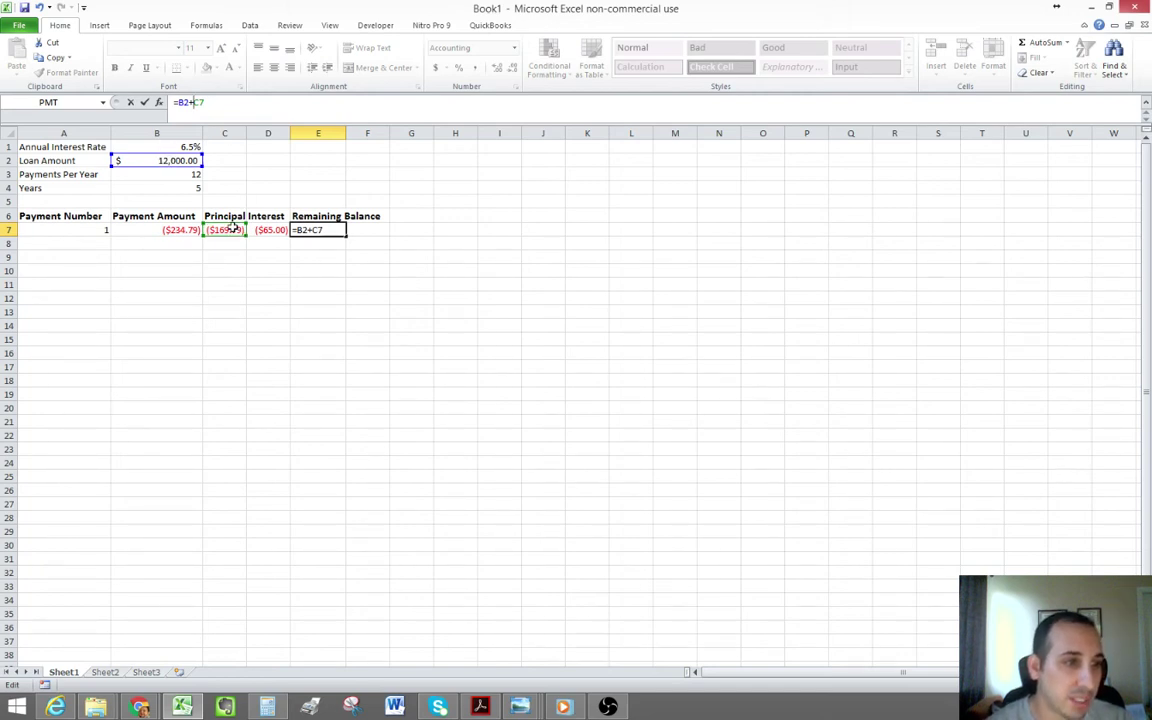
{"action": "left_click_drag", "start_coordinate": [224, 284], "coordinate": [212, 296]}
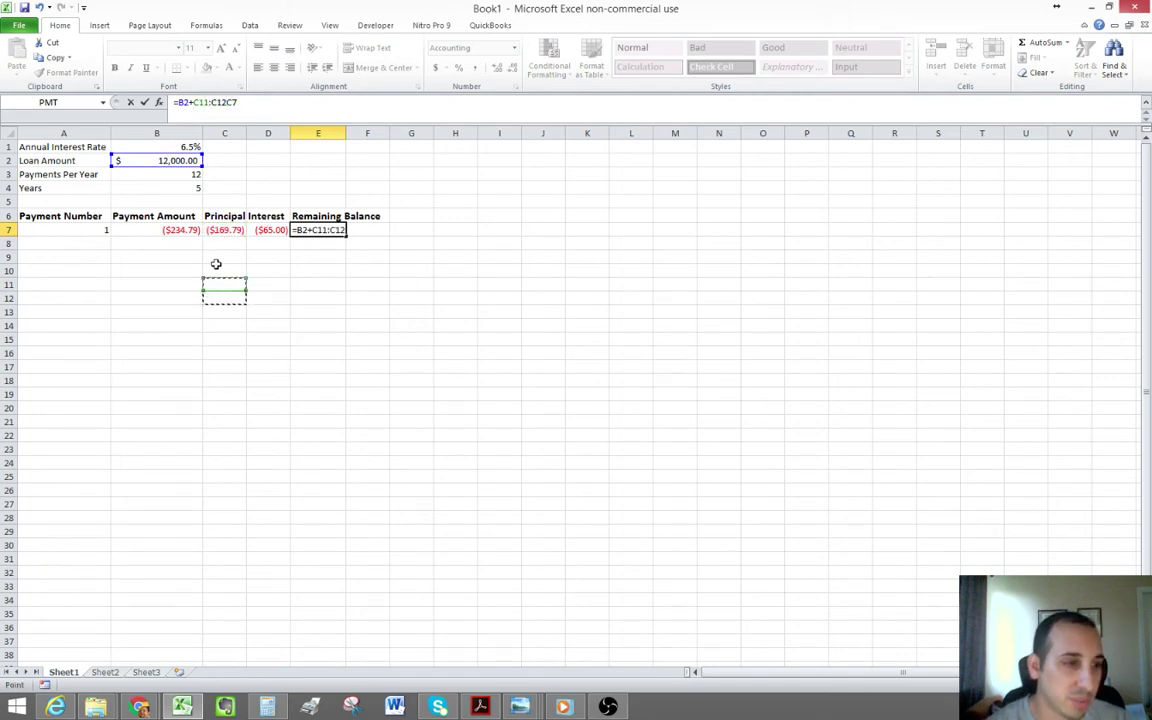
{"action": "left_click", "coordinate": [225, 229]}
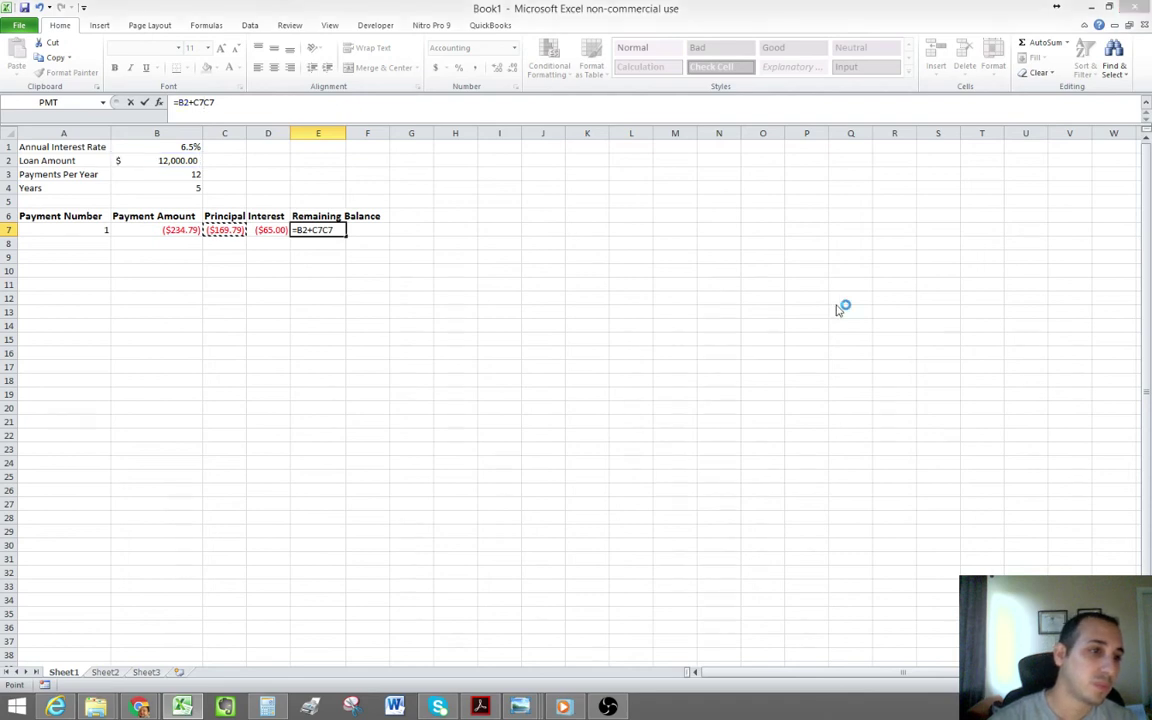
{"action": "key", "text": "Return"}
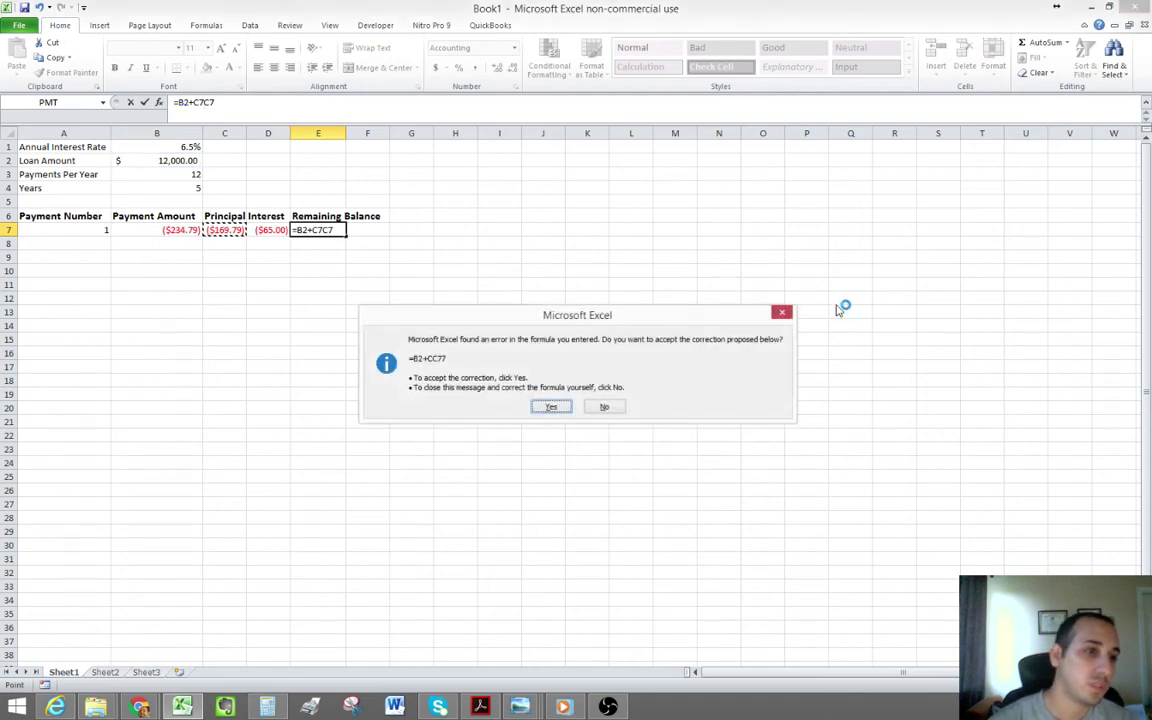
{"action": "left_click", "coordinate": [603, 407]}
{"action": "left_click", "coordinate": [553, 401]}
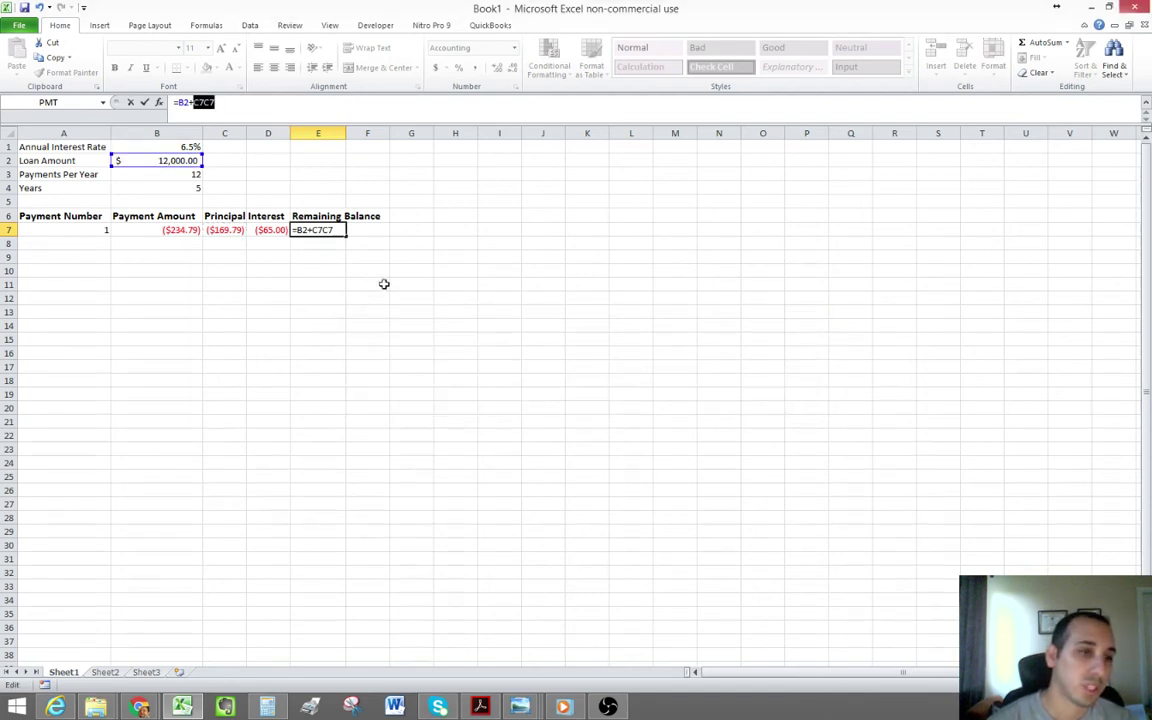
{"action": "left_click_drag", "start_coordinate": [328, 231], "coordinate": [271, 231]}
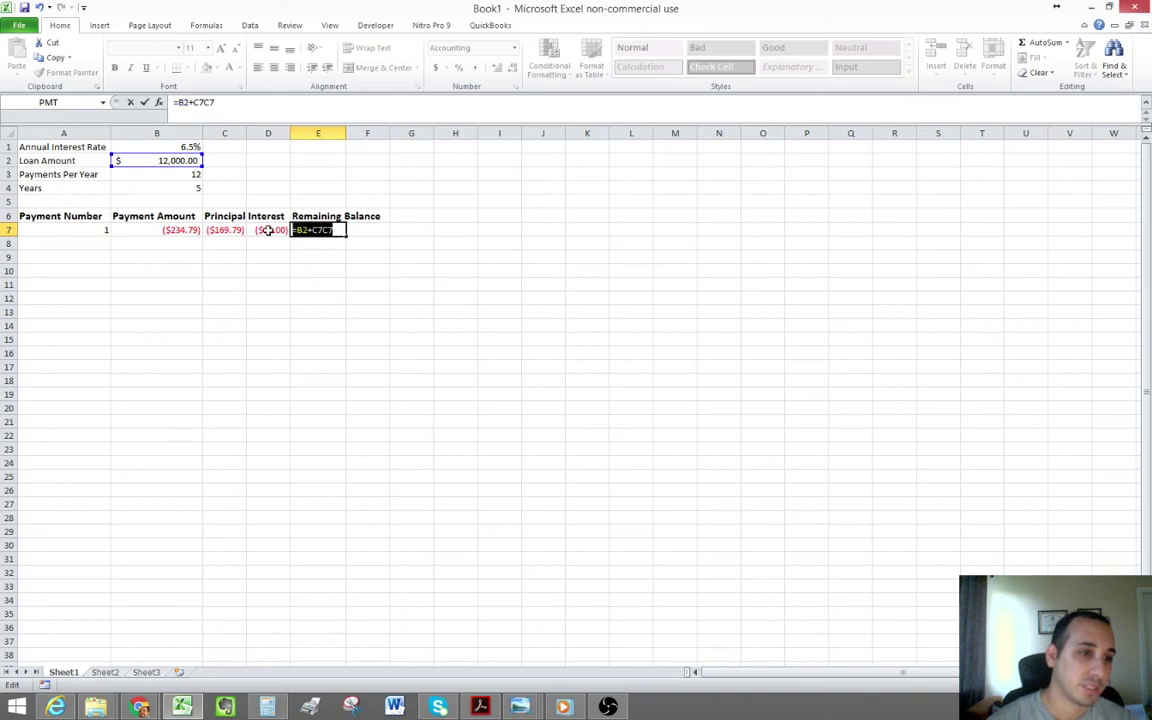
{"action": "type", "text": "="}
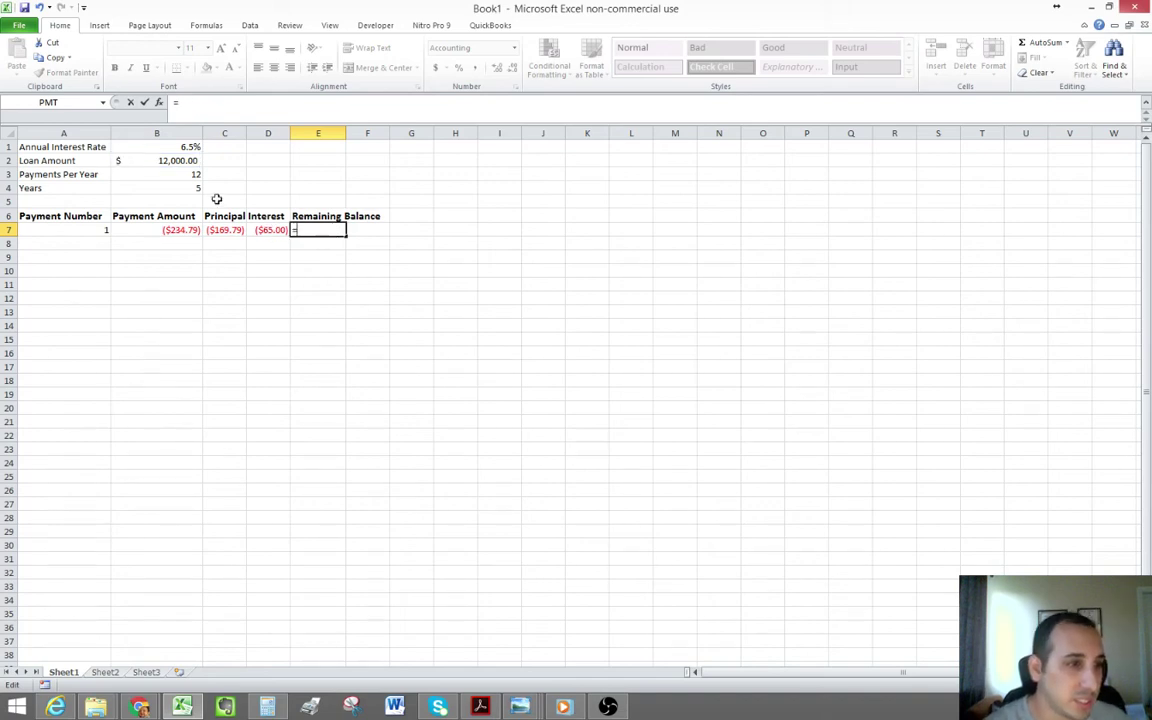
{"action": "left_click", "coordinate": [167, 160]}
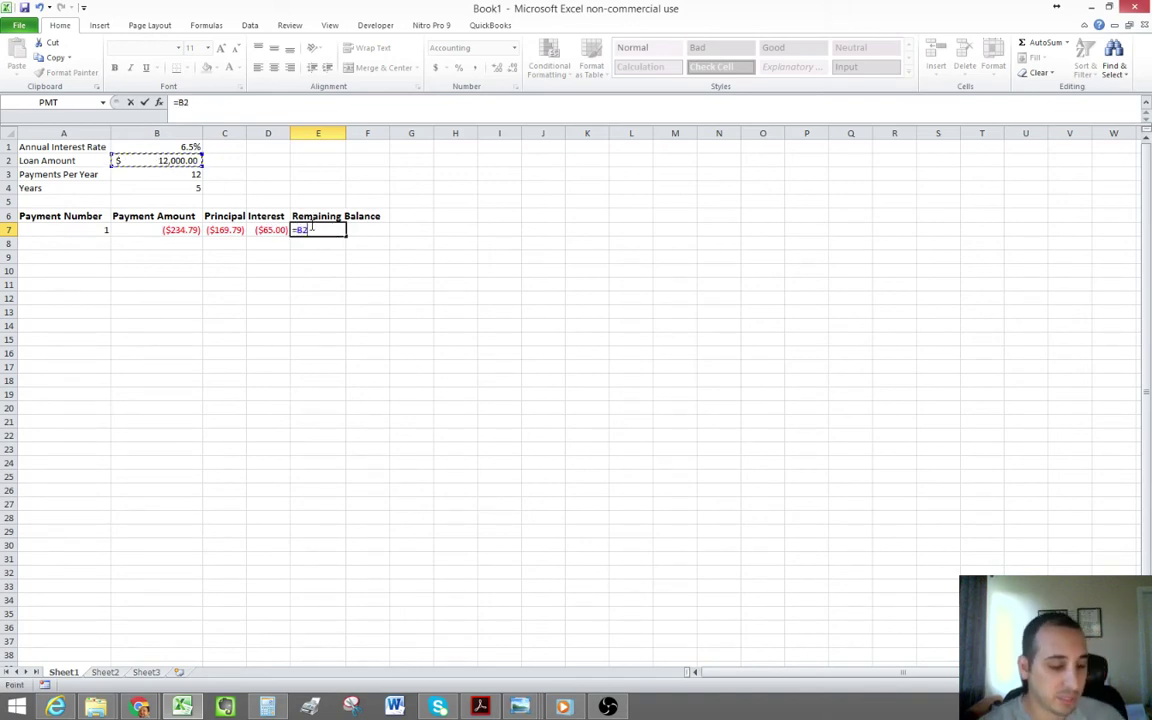
{"action": "key", "text": "F4"}
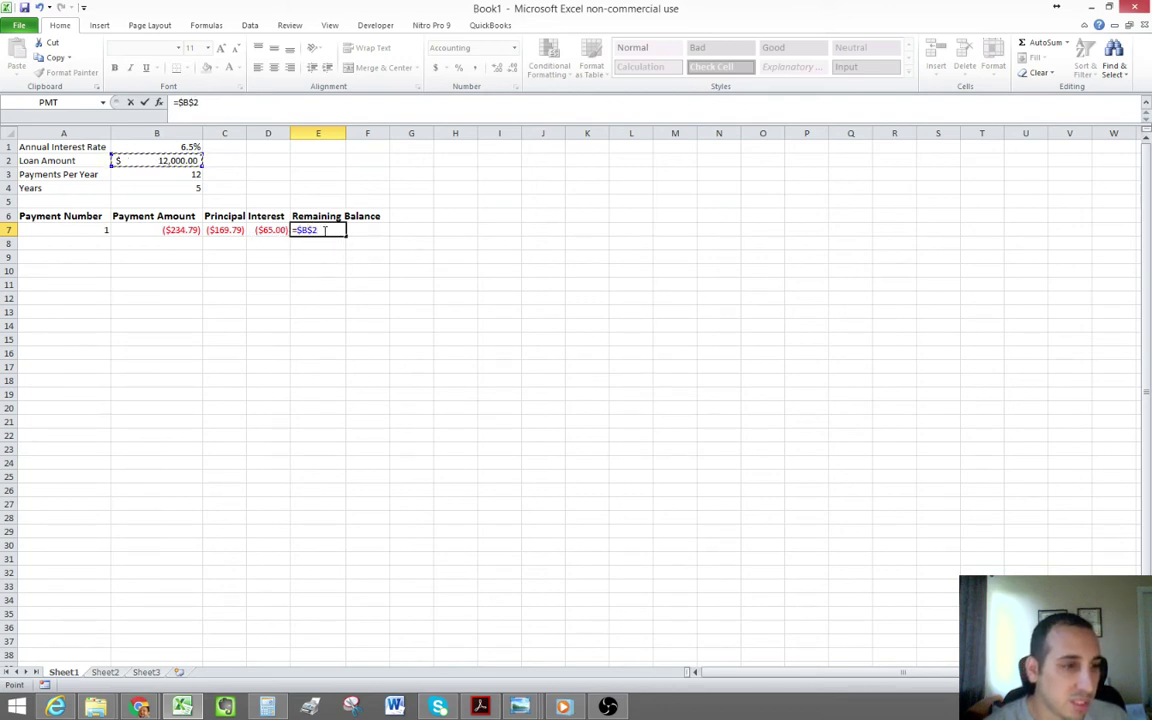
{"action": "left_click_drag", "start_coordinate": [325, 230], "coordinate": [268, 229]}
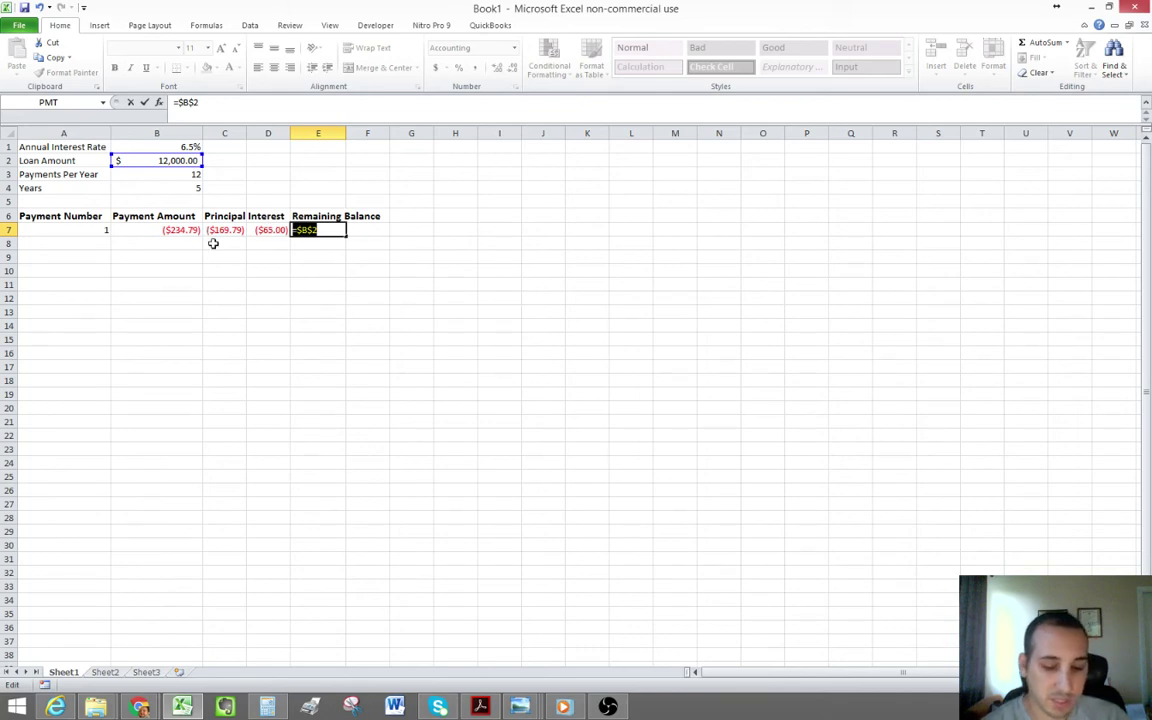
{"action": "type", "text": "+"}
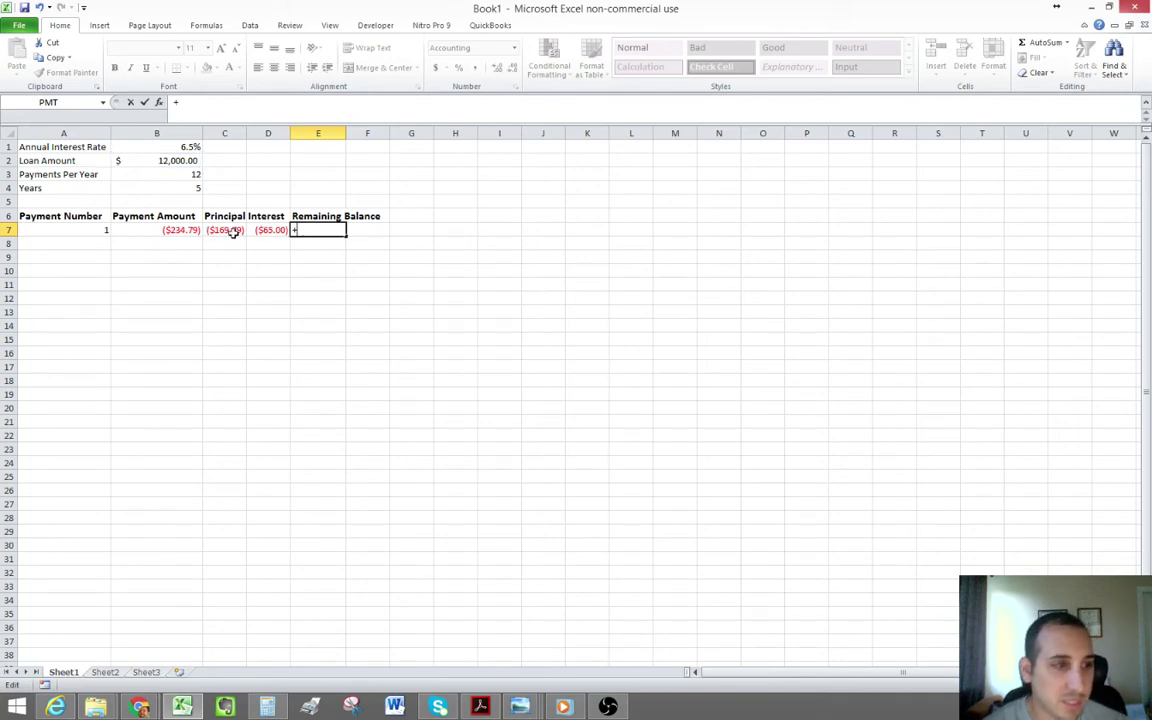
{"action": "left_click", "coordinate": [232, 232]}
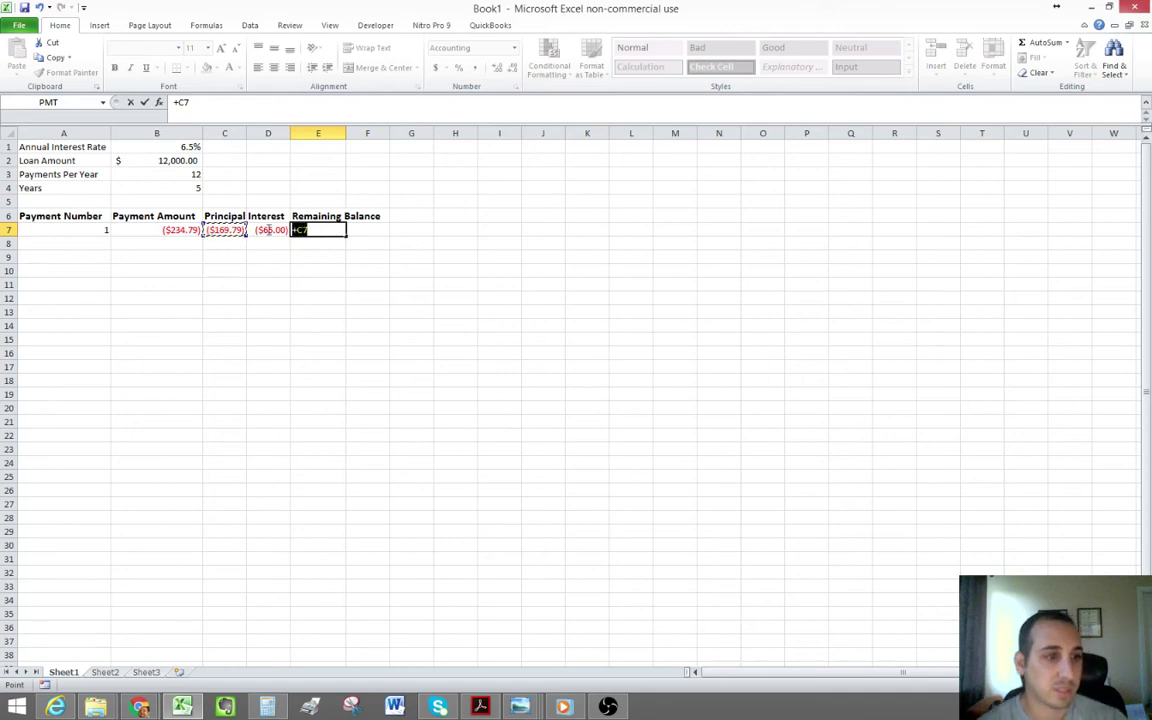
{"action": "key", "text": "Escape"}
Enter the remaining balance formula =$B$2+C7 in E7, keeping the loan amount reference absolute.
{"action": "type", "text": "="}
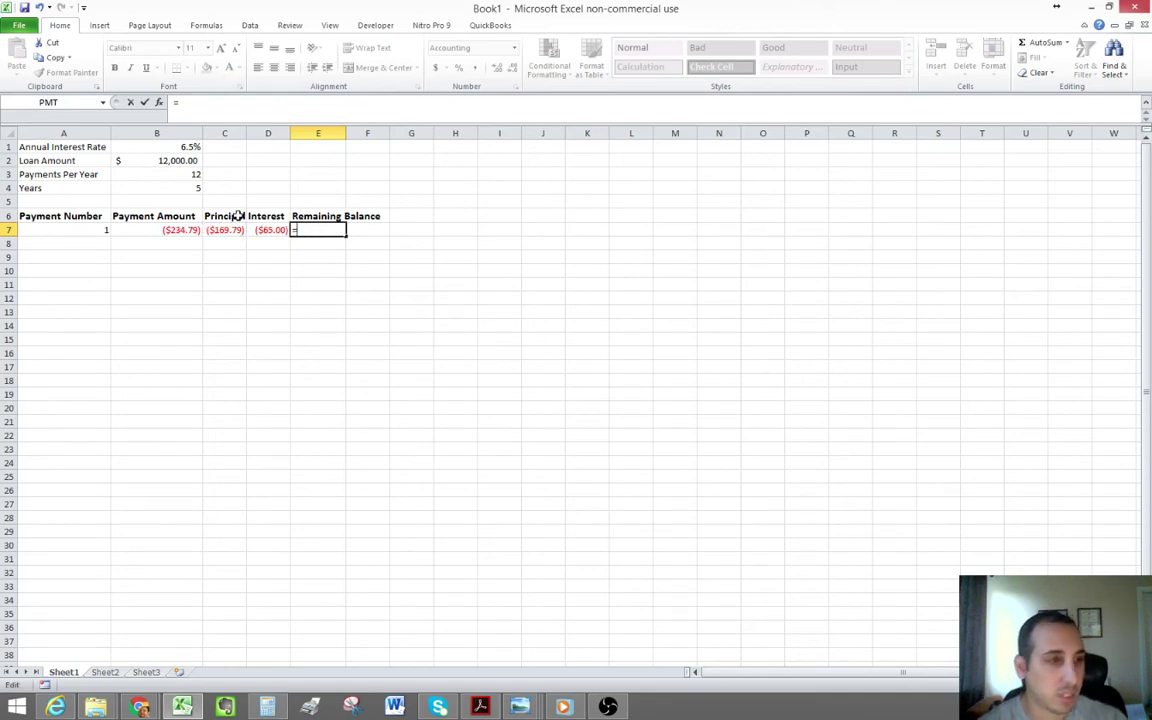
{"action": "left_click", "coordinate": [185, 160]}
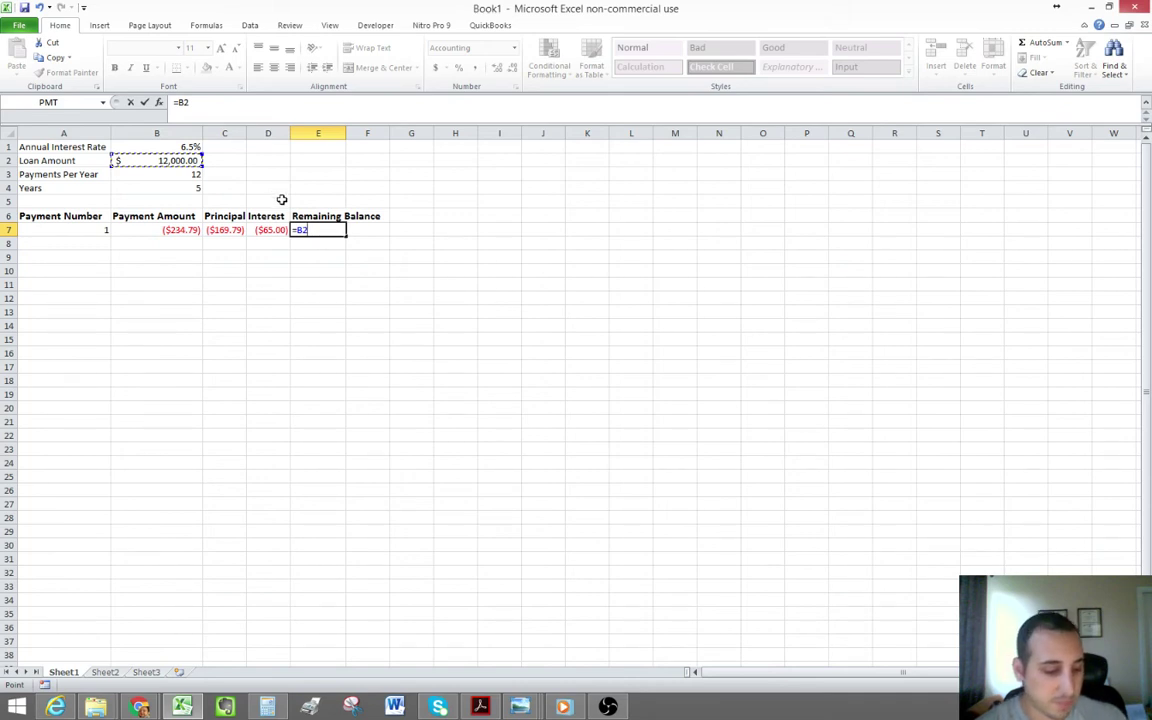
{"action": "key", "text": "F4"}
{"action": "type", "text": "+"}
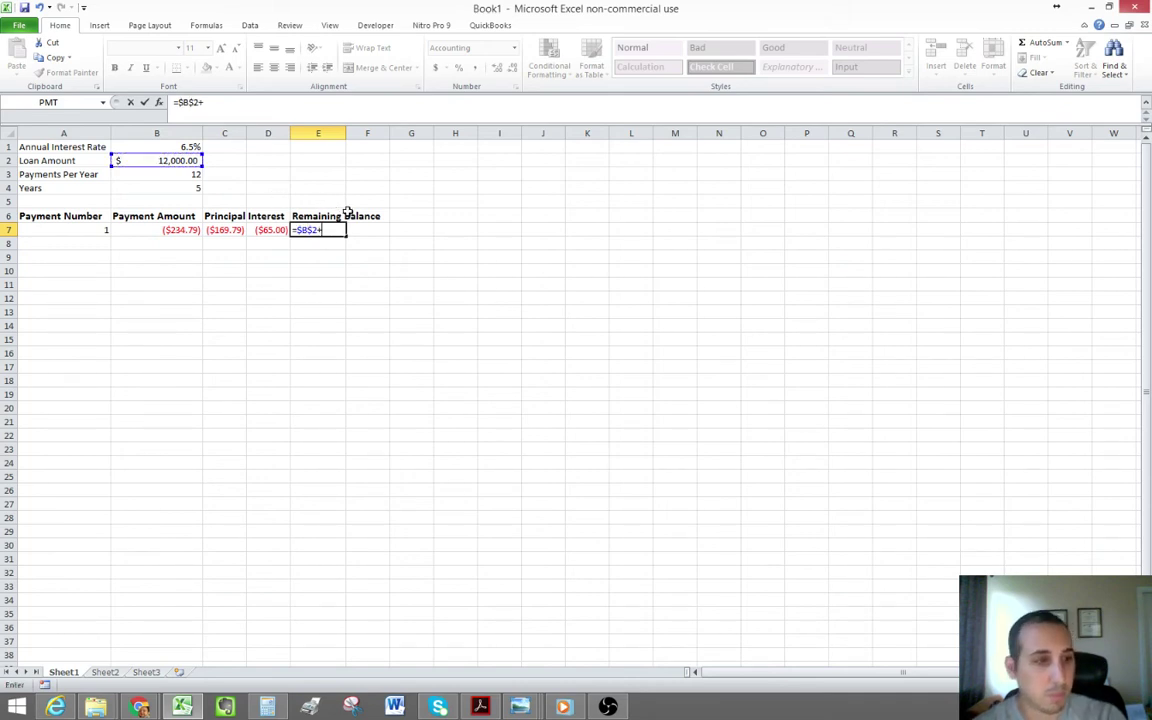
{"action": "left_click", "coordinate": [222, 230]}
{"action": "key", "text": "Return"}
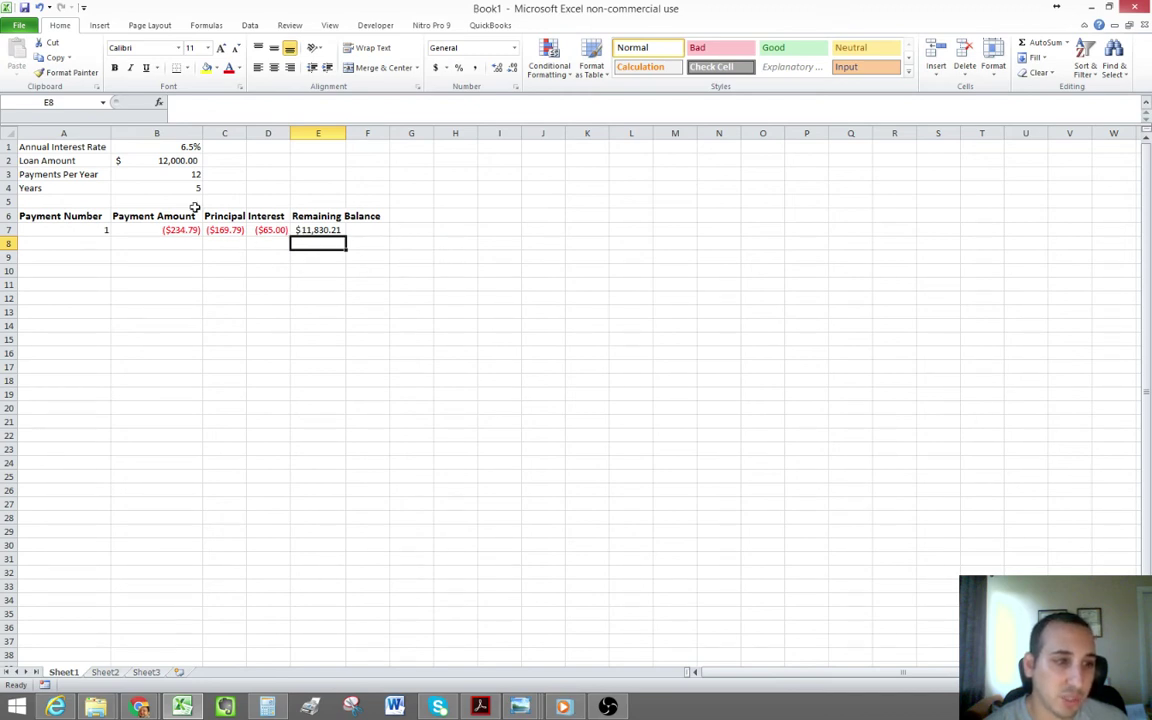
Enter payment number 2 in A8, below the first payment row.
{"action": "left_click", "coordinate": [75, 246]}
{"action": "left_click", "coordinate": [96, 231]}
{"action": "left_click_drag", "start_coordinate": [96, 231], "coordinate": [294, 233]}
{"action": "left_click", "coordinate": [239, 244]}
{"action": "left_click", "coordinate": [95, 247]}
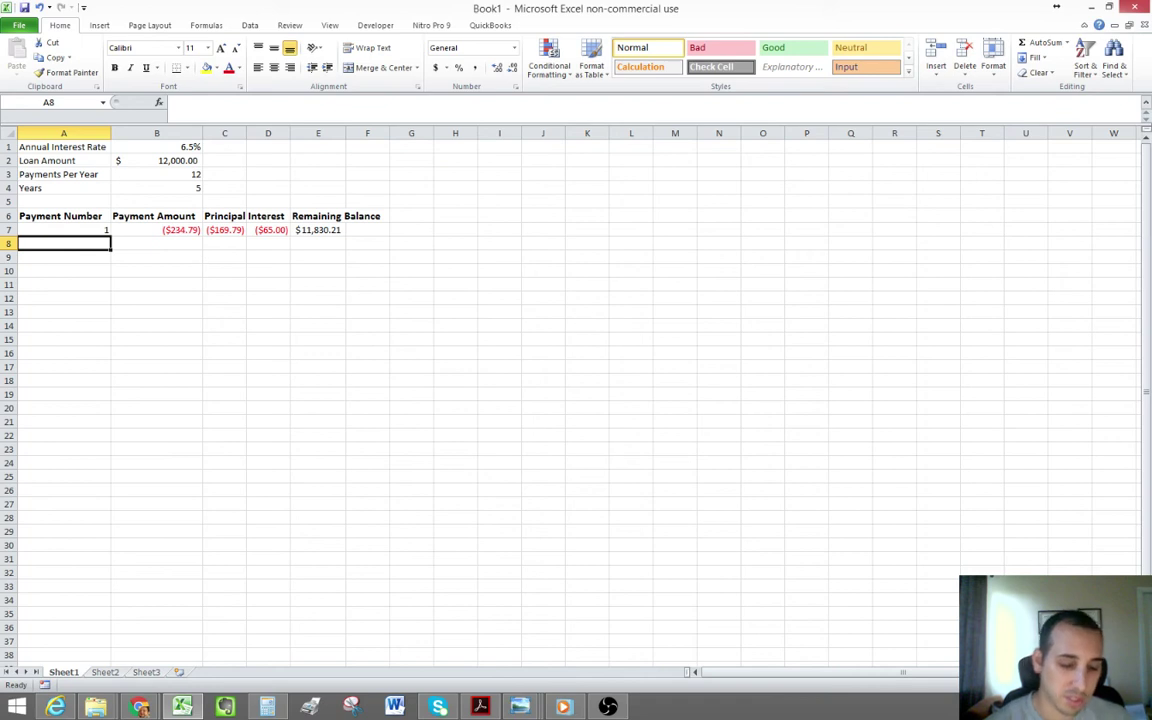
{"action": "type", "text": "2"}
{"action": "key", "text": "Return"}
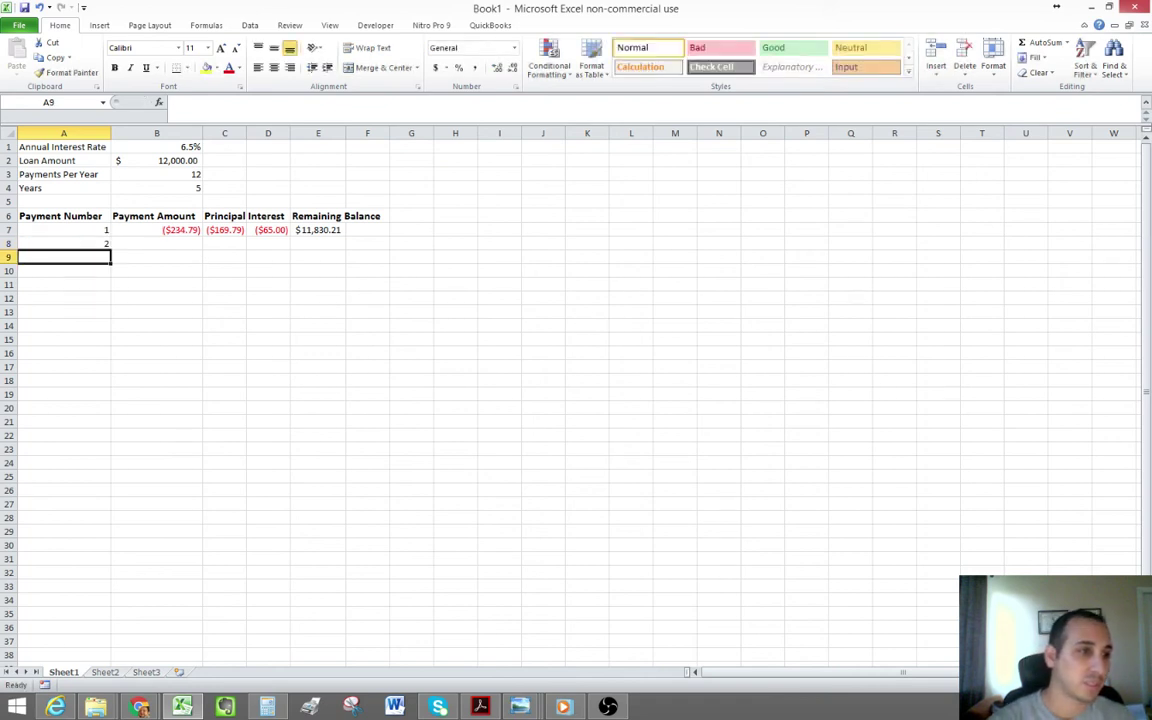
Try to fill the payment number from A7 down into A8.
{"action": "left_click", "coordinate": [108, 230]}
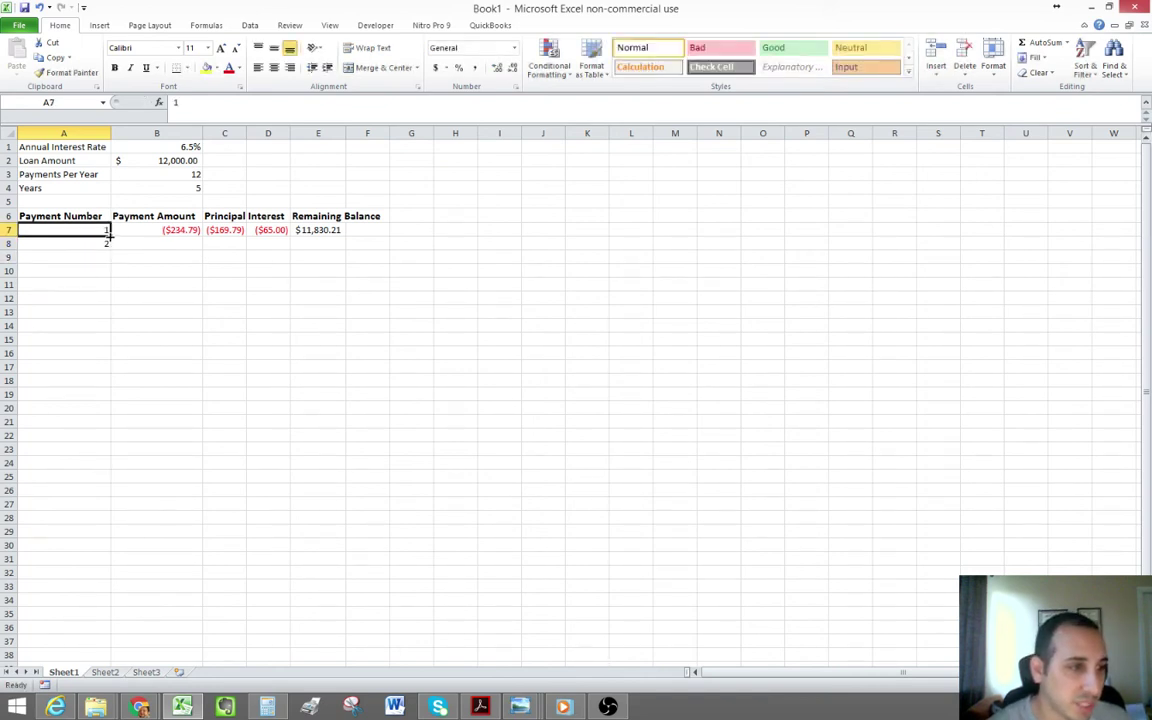
{"action": "mouse_move", "coordinate": [107, 236]}
{"action": "left_mouse_down"}
{"action": "mouse_move", "coordinate": [116, 314]}
{"action": "mouse_move", "coordinate": [107, 244]}
{"action": "left_mouse_up"}
{"action": "left_click", "coordinate": [104, 242]}
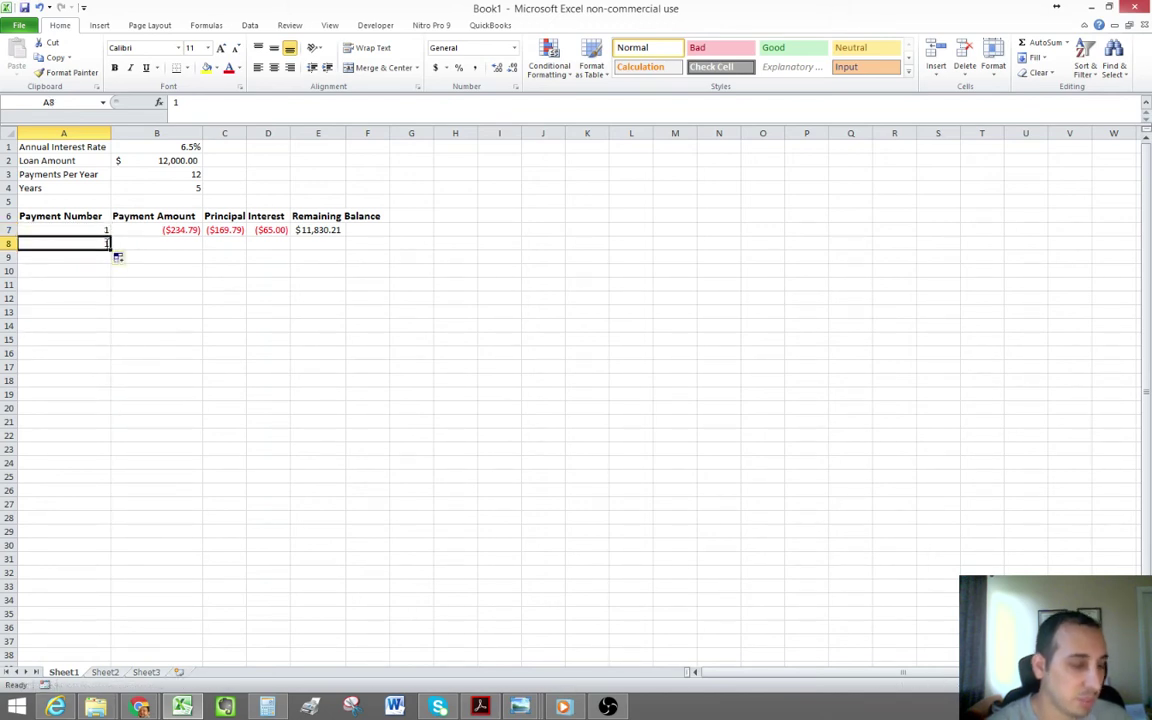
{"action": "key", "text": "Return"}
Set A8 to 2 and extend the payment number series from A7:A8 down column A to payment 60.
{"action": "left_click", "coordinate": [105, 231]}
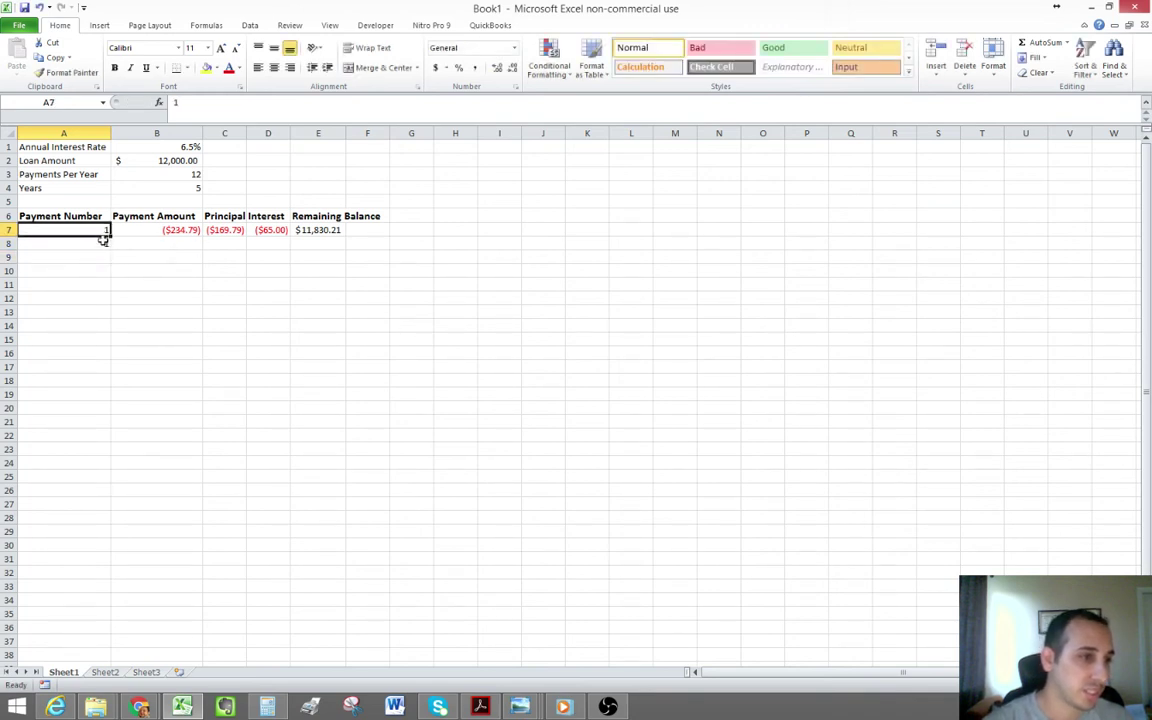
{"action": "left_click", "coordinate": [103, 243]}
{"action": "type", "text": "2"}
{"action": "key", "text": "Return"}
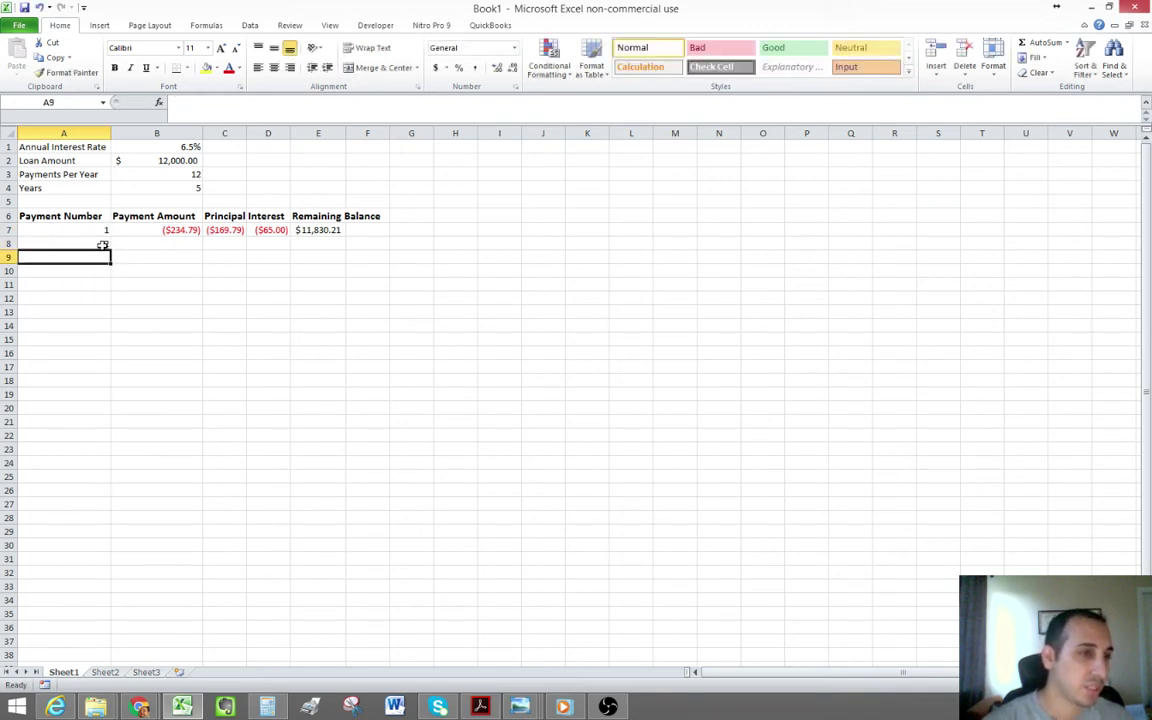
{"action": "left_click_drag", "start_coordinate": [106, 229], "coordinate": [97, 630]}
{"action": "scroll", "coordinate": [248, 543], "scroll_direction": "up", "scroll_amount": 10}
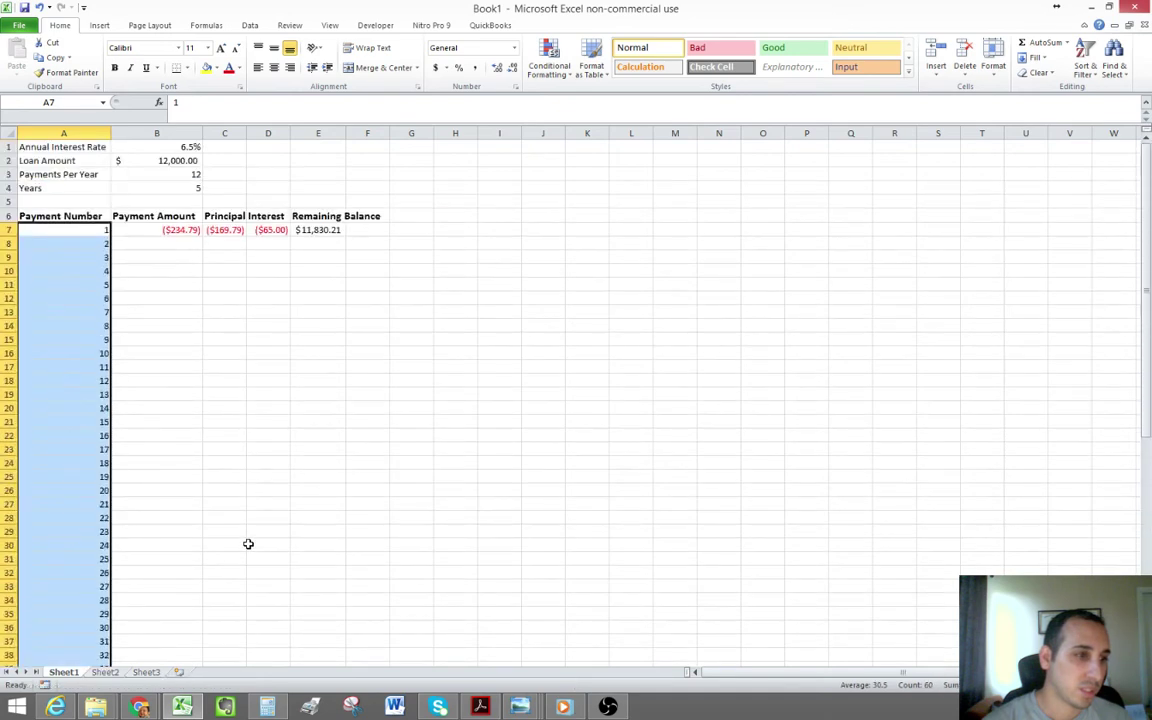
{"action": "left_click", "coordinate": [156, 246]}
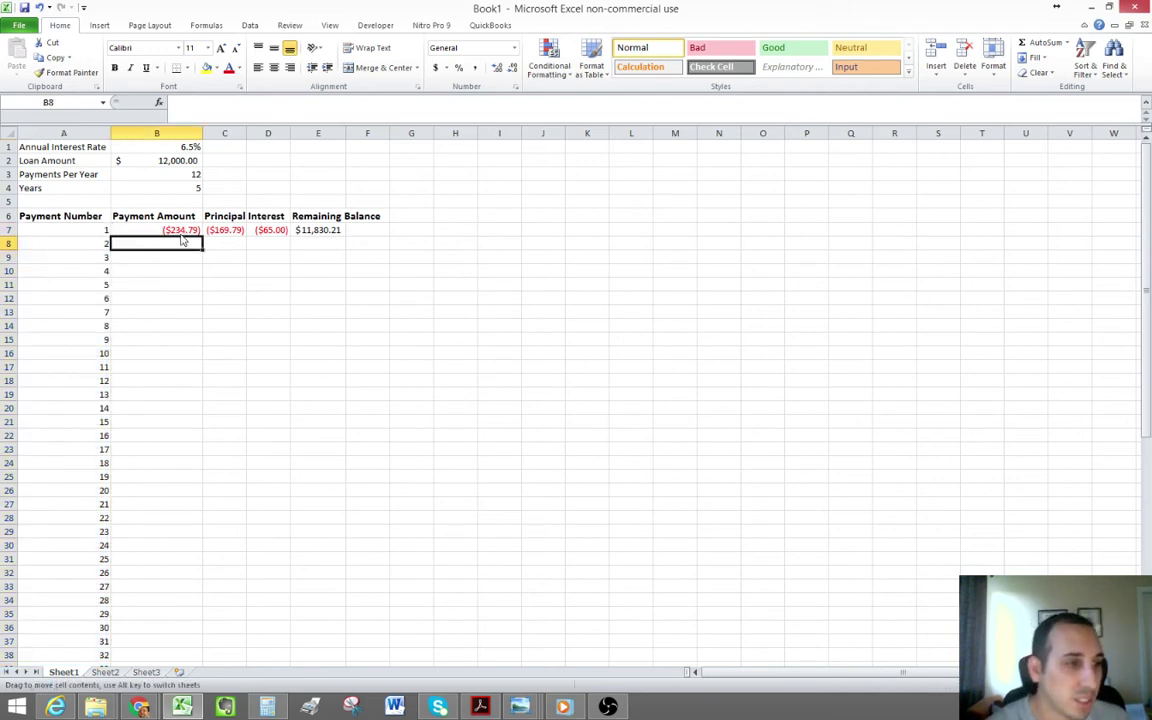
Fill the PMT payment amount formula from B7 down column B through payment 60.
{"action": "left_click", "coordinate": [180, 230]}
{"action": "double_click", "coordinate": [202, 237]}
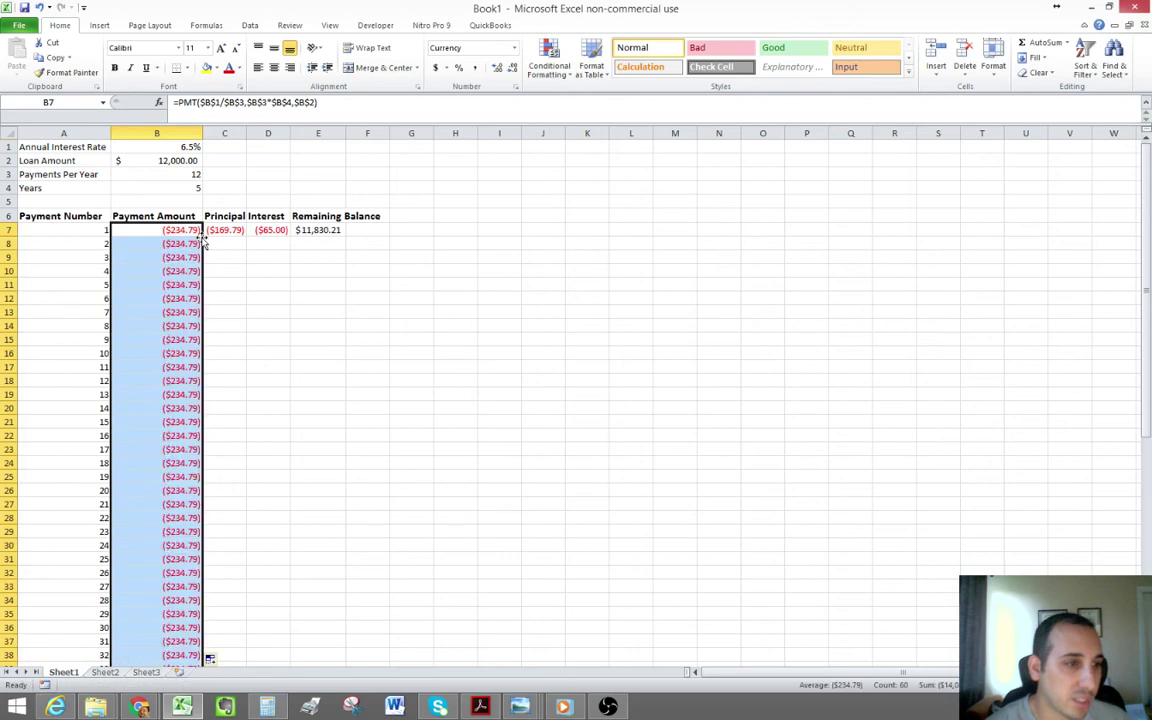
{"action": "scroll", "coordinate": [284, 295], "scroll_direction": "down", "scroll_amount": 14}
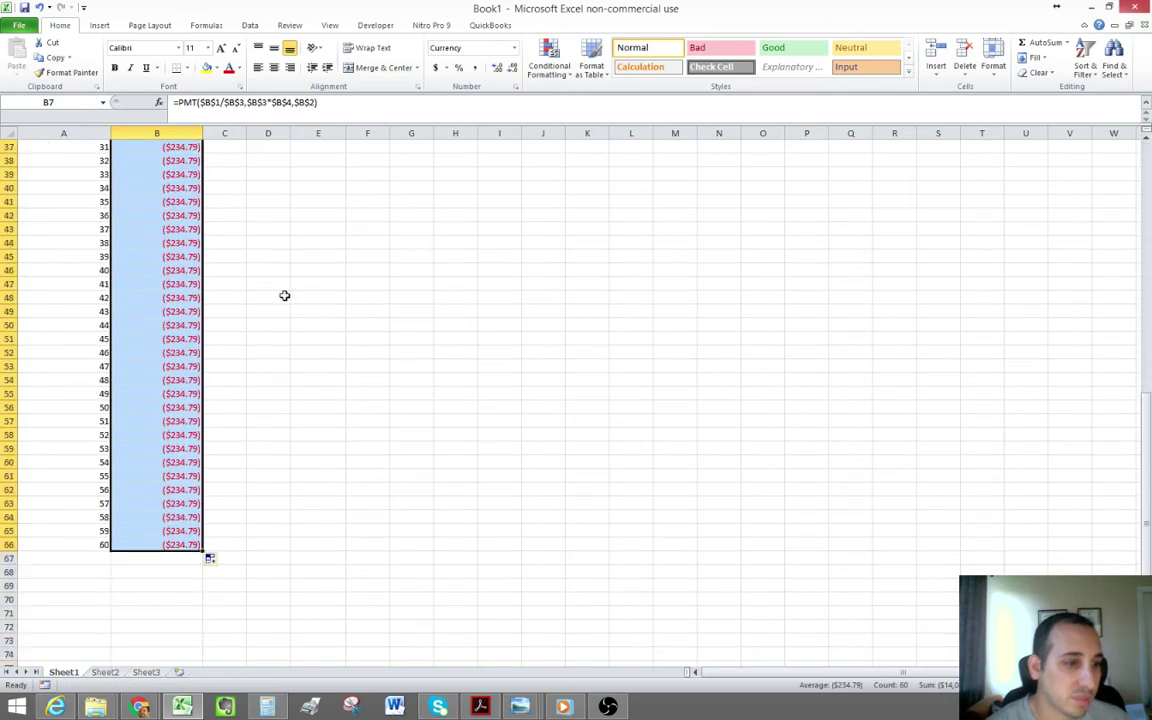
{"action": "scroll", "coordinate": [285, 295], "scroll_direction": "up", "scroll_amount": 14}
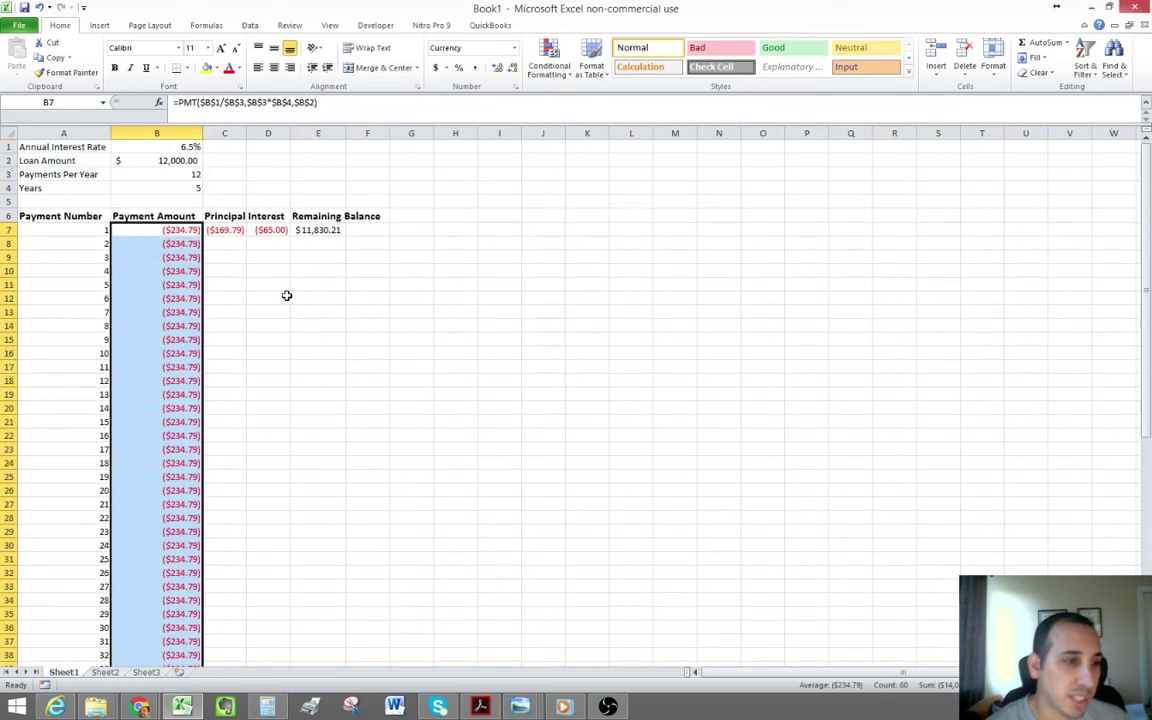
Fill the principal formula in C7 and the interest formula in D7 down their columns through payment 60.
{"action": "left_click", "coordinate": [241, 229]}
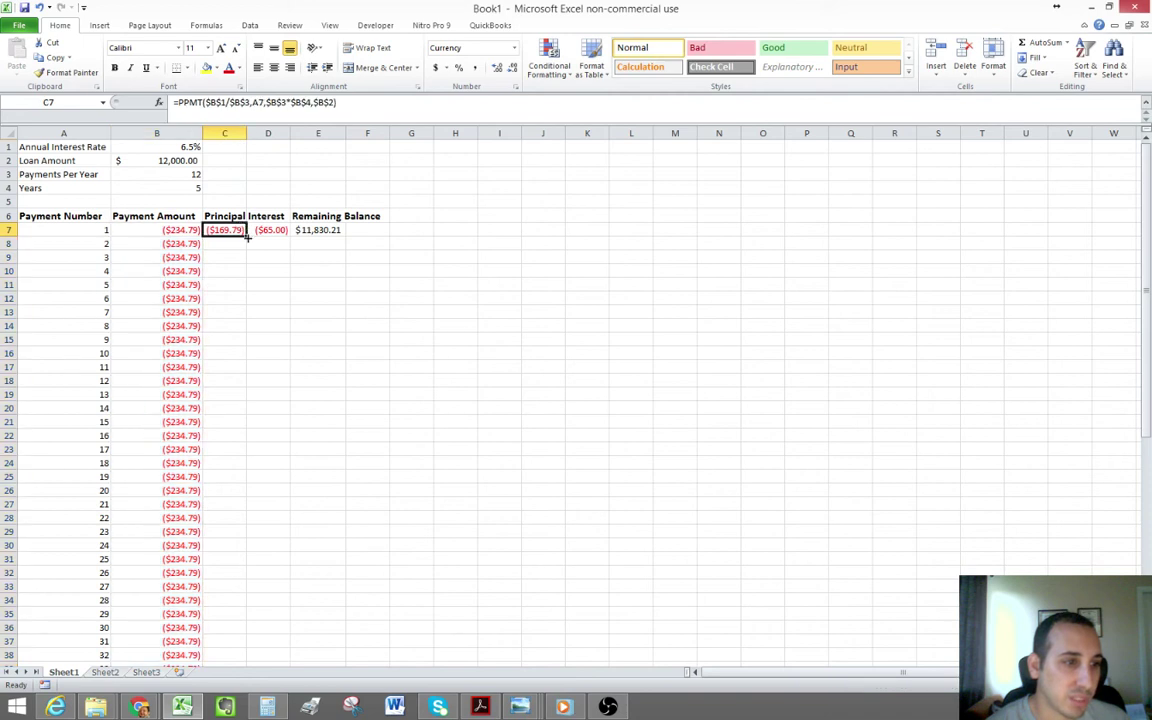
{"action": "double_click", "coordinate": [246, 235]}
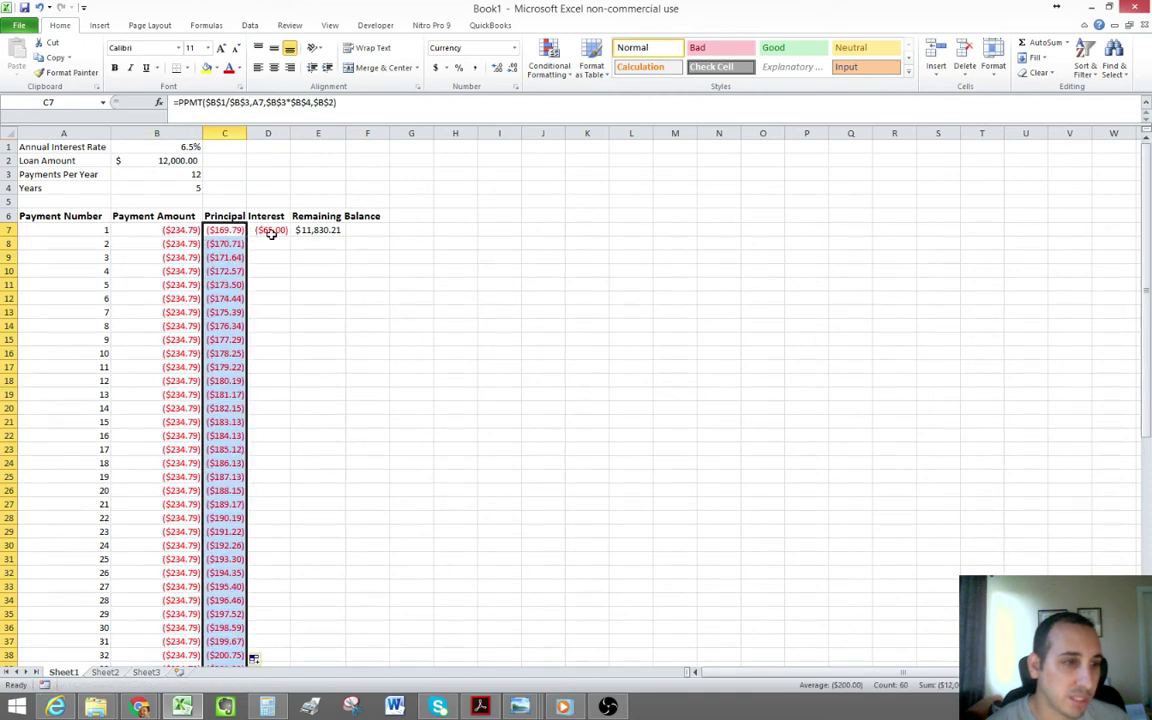
{"action": "left_click", "coordinate": [282, 233]}
{"action": "double_click", "coordinate": [290, 236]}
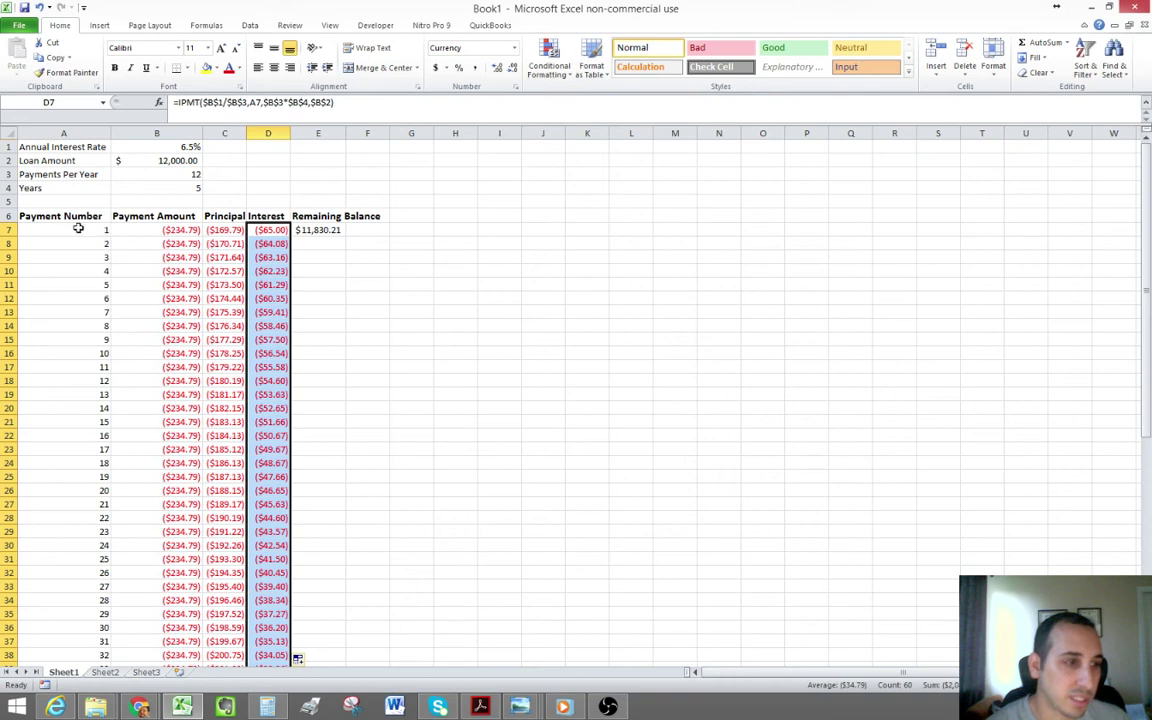
Try to fill the first payment row A7:D7 down through payment 60 in one operation.
{"action": "left_click_drag", "start_coordinate": [78, 229], "coordinate": [291, 234]}
{"action": "double_click", "coordinate": [291, 234]}
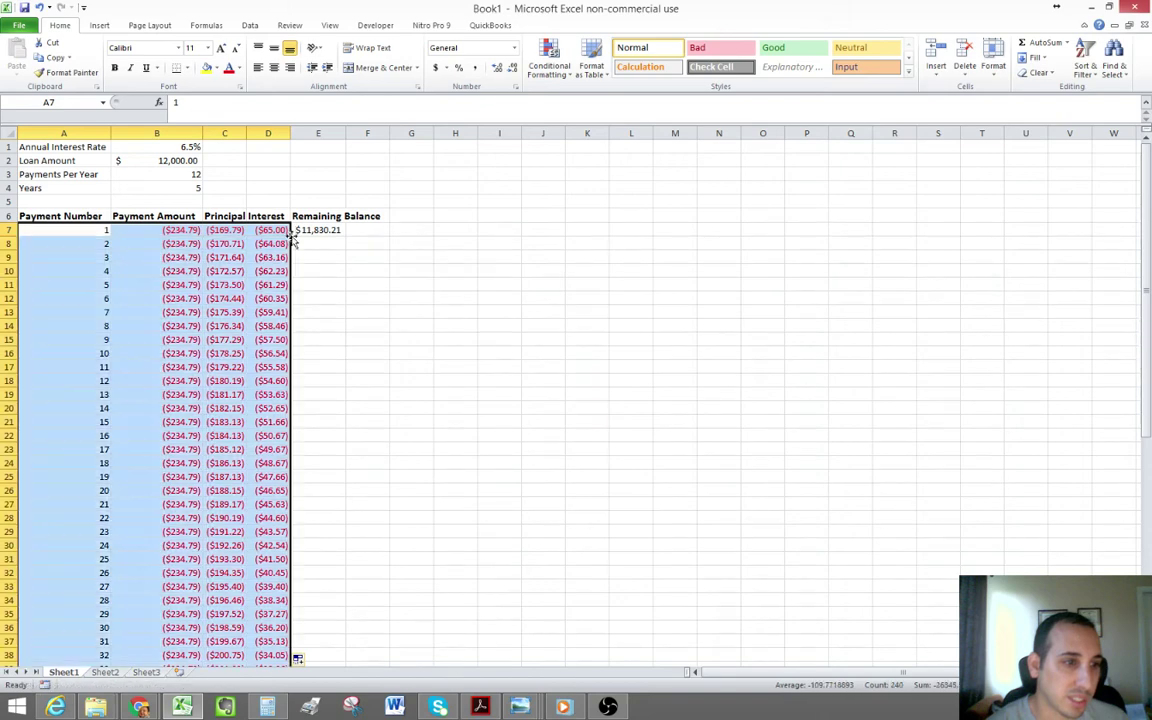
{"action": "left_click", "coordinate": [268, 312]}
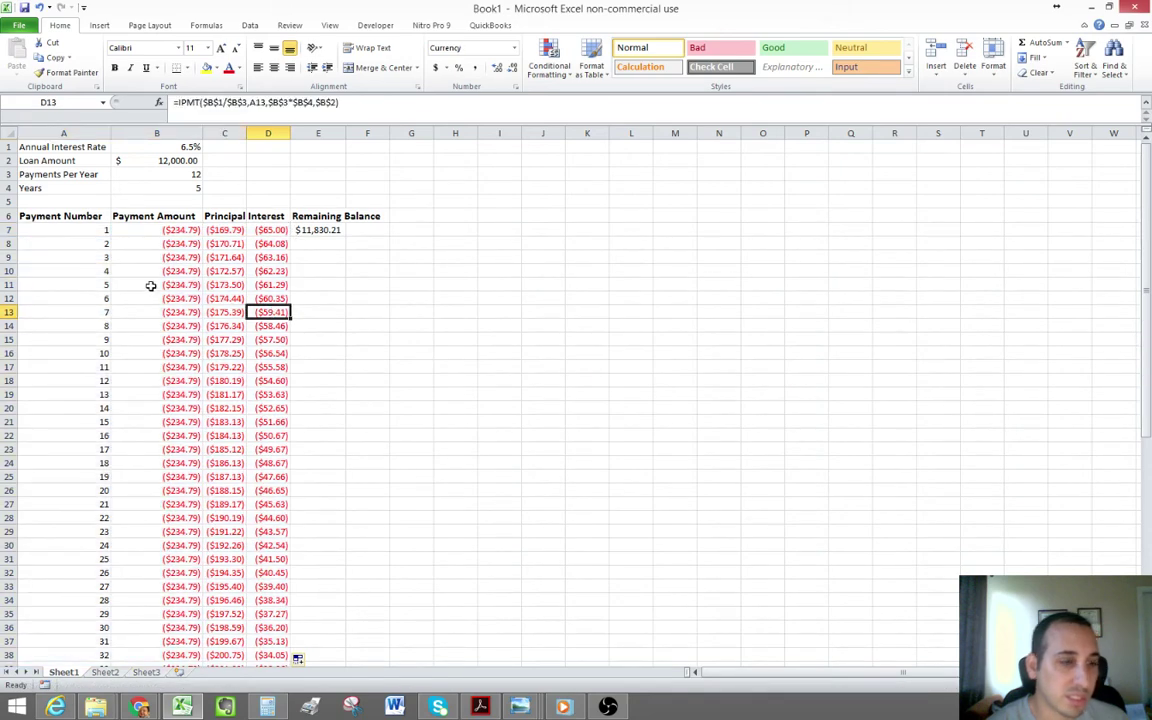
Enter the remaining balance formula =E7+C8 in E8 for the second payment.
{"action": "left_click", "coordinate": [311, 243]}
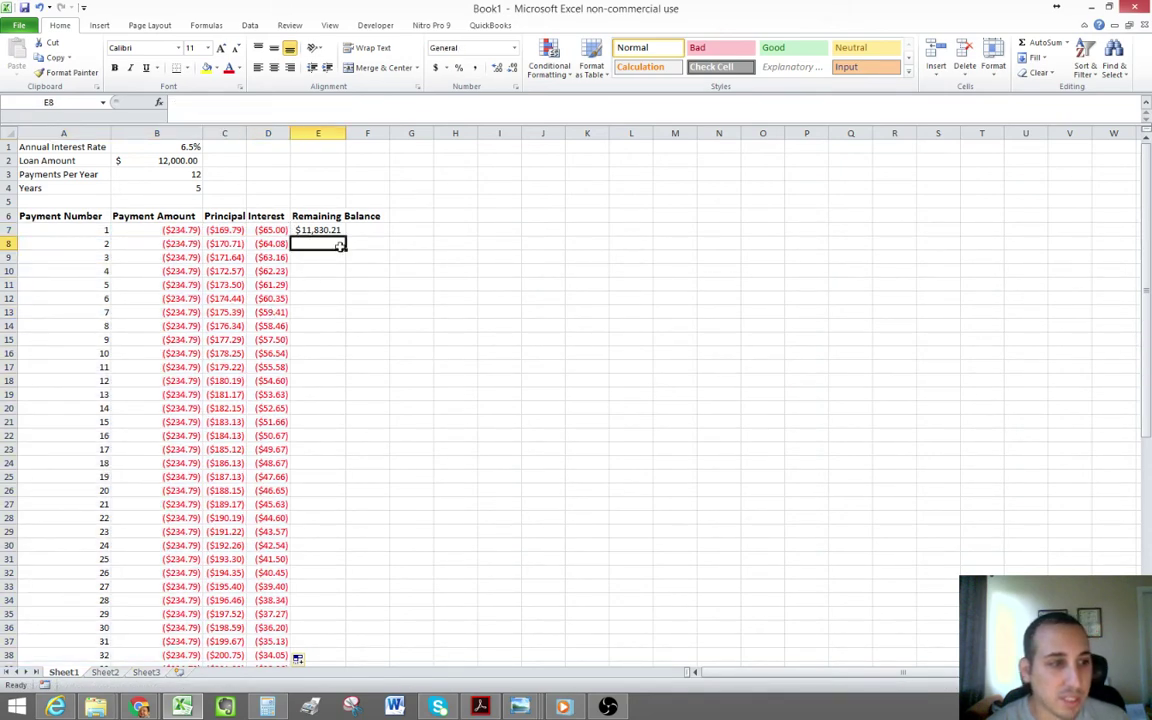
{"action": "scroll", "coordinate": [281, 360], "scroll_direction": "down", "scroll_amount": 1}
{"action": "scroll", "coordinate": [281, 360], "scroll_direction": "down", "scroll_amount": 5}
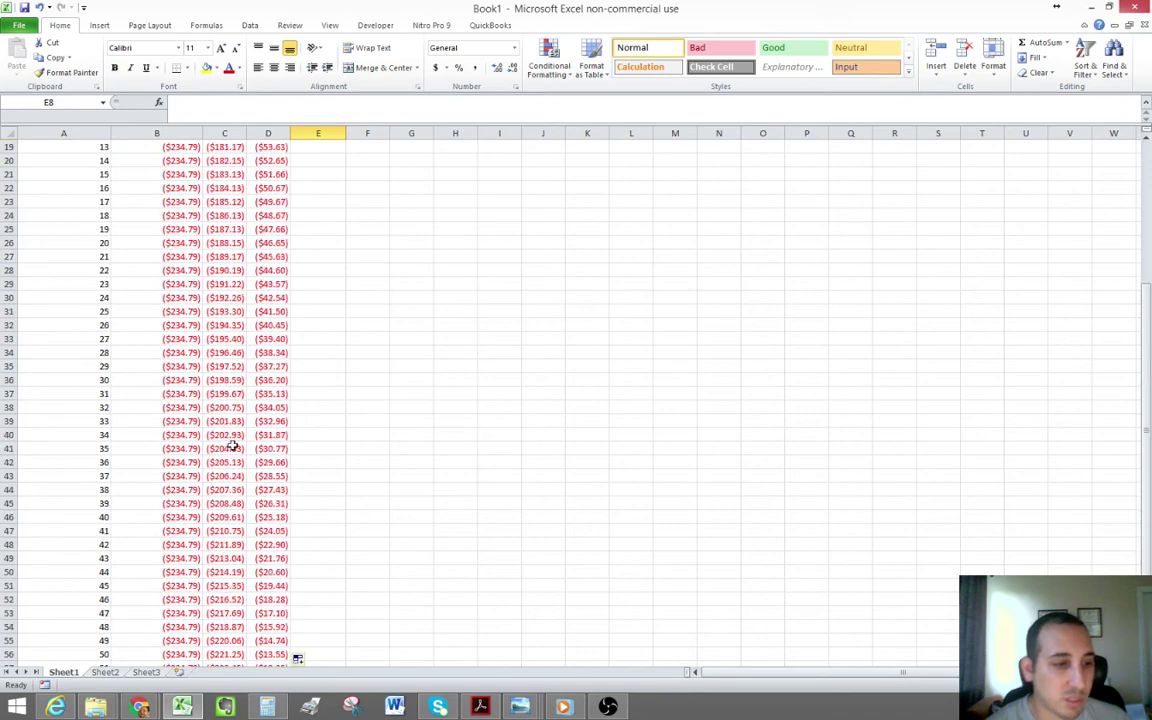
{"action": "scroll", "coordinate": [225, 445], "scroll_direction": "down", "scroll_amount": 7}
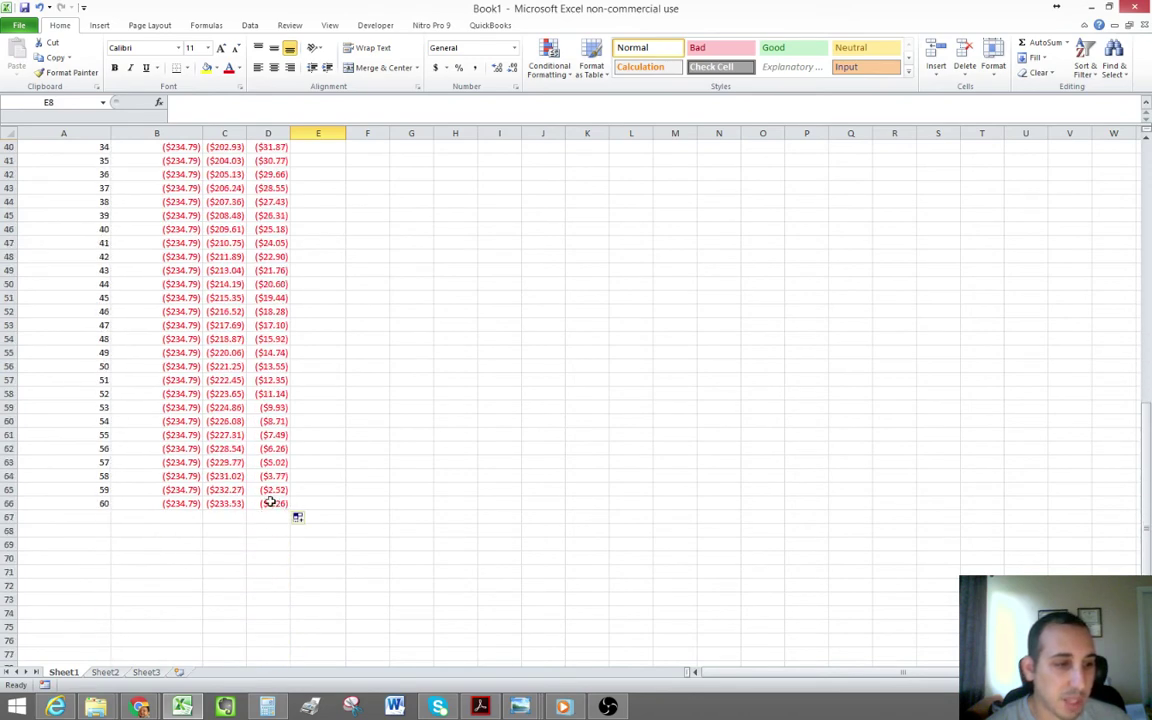
{"action": "scroll", "coordinate": [296, 492], "scroll_direction": "up", "scroll_amount": 7}
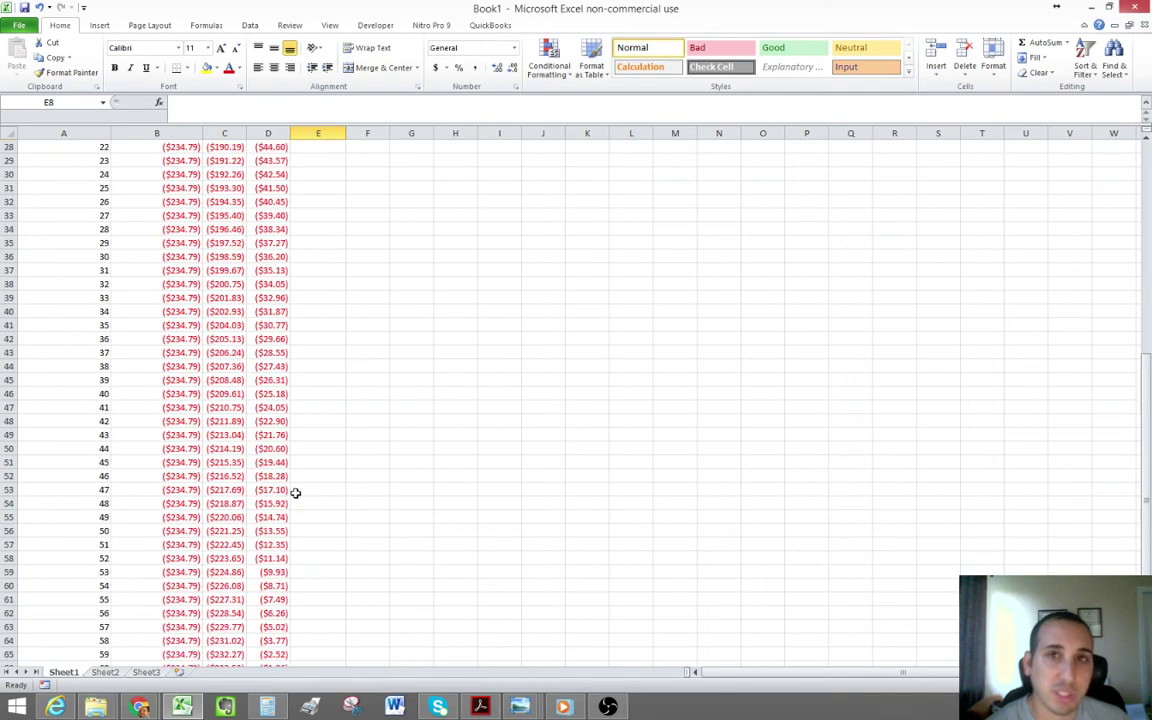
{"action": "scroll", "coordinate": [296, 492], "scroll_direction": "up", "scroll_amount": 6}
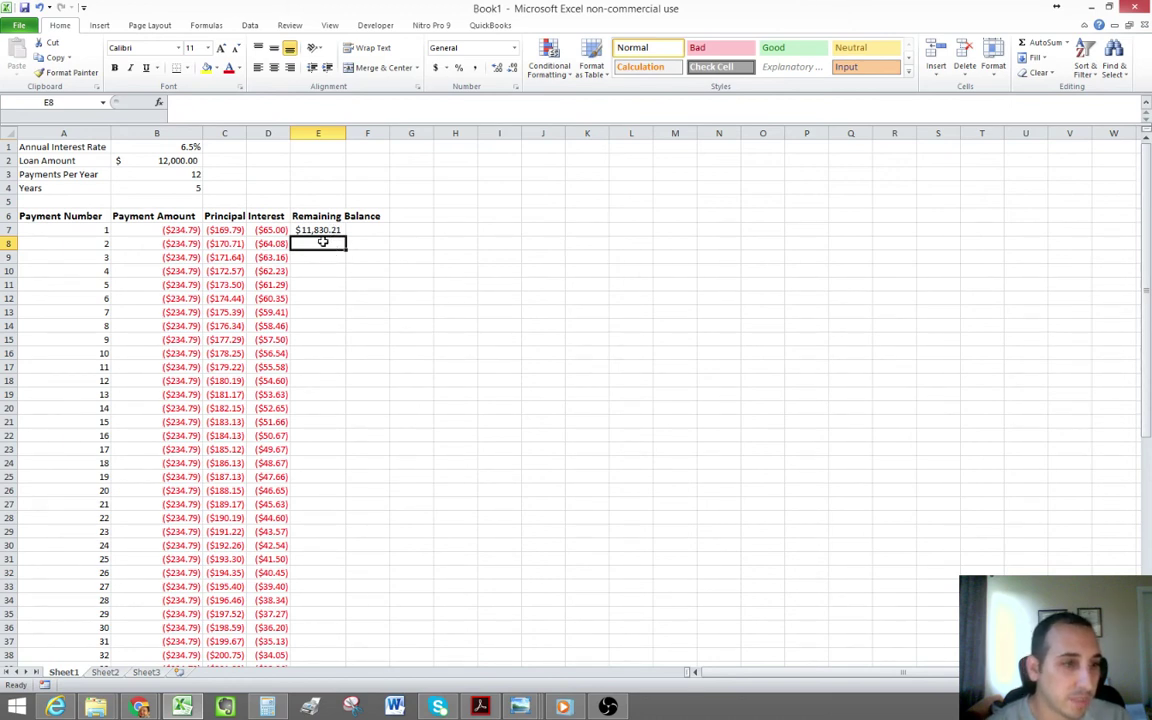
{"action": "type", "text": "="}
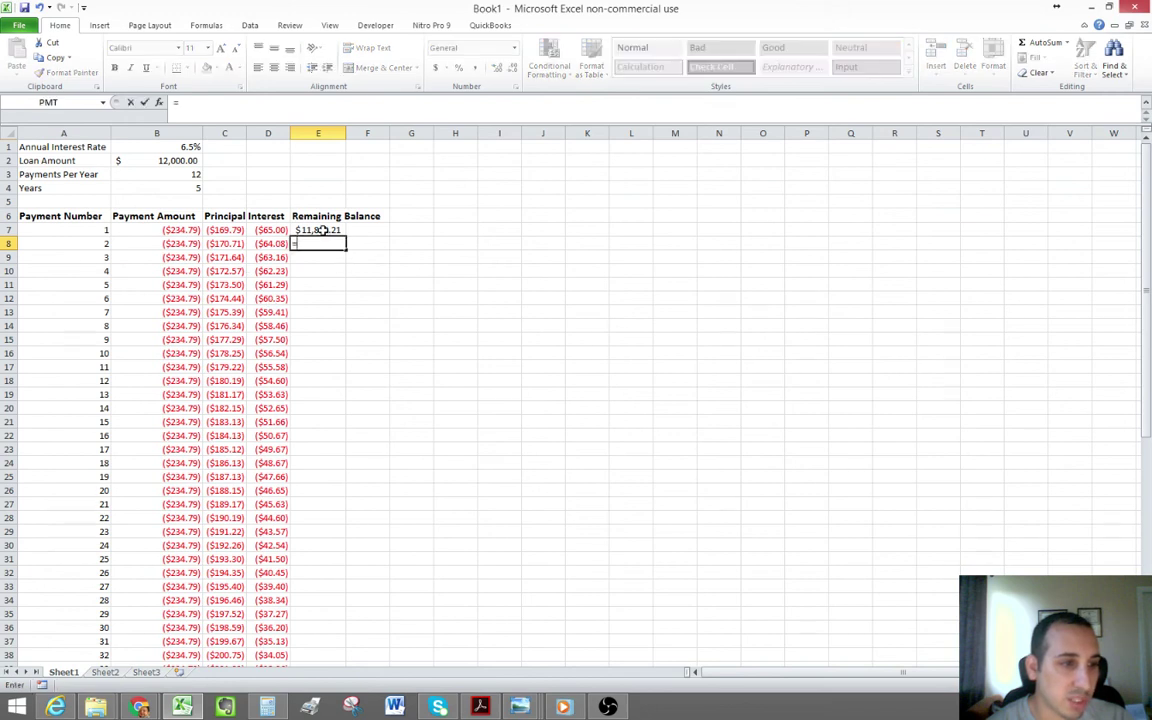
{"action": "left_click", "coordinate": [323, 230]}
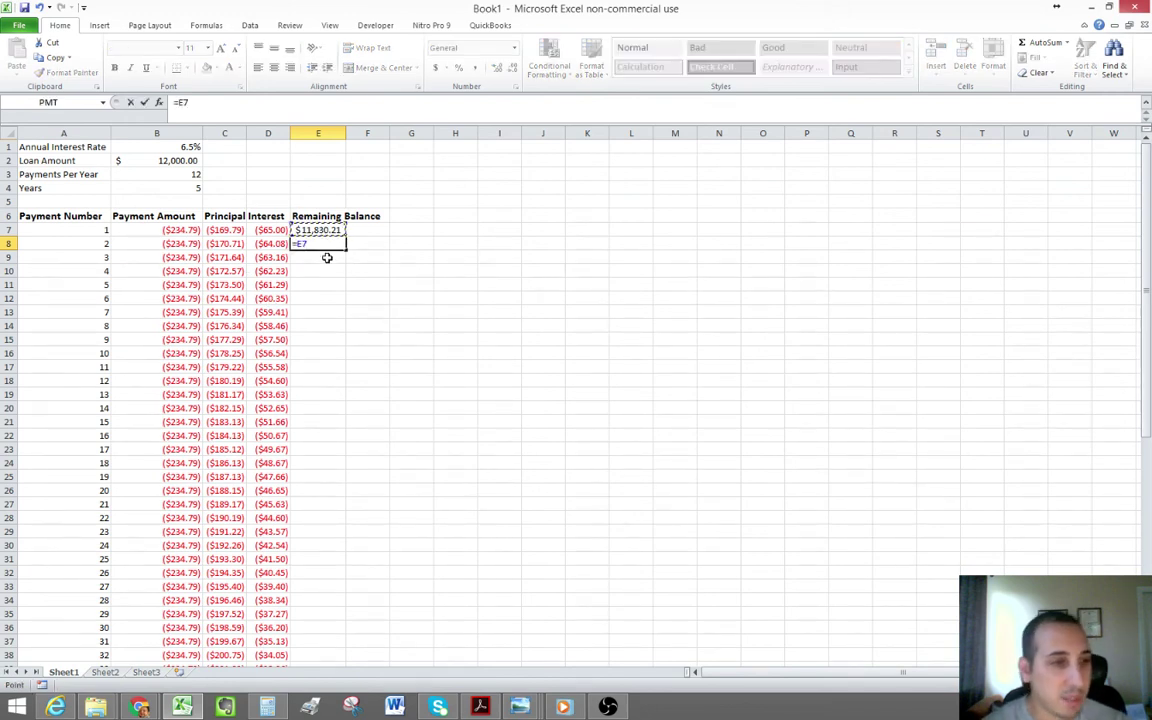
{"action": "type", "text": "+"}
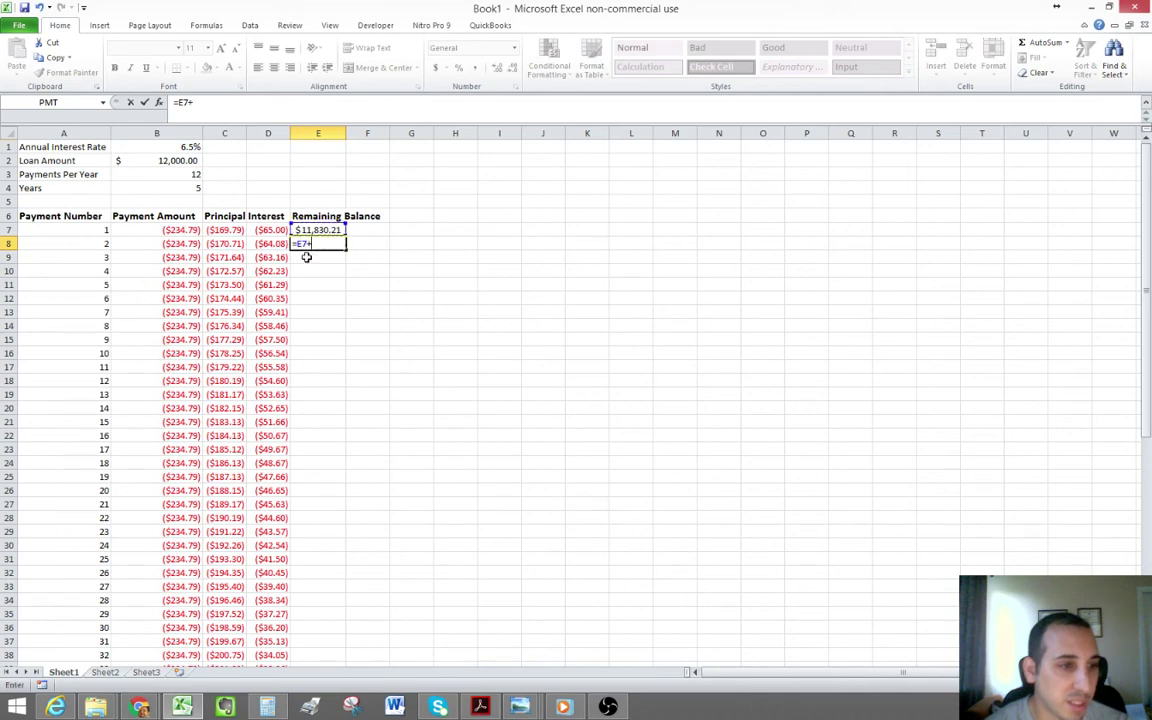
{"action": "left_click", "coordinate": [232, 246]}
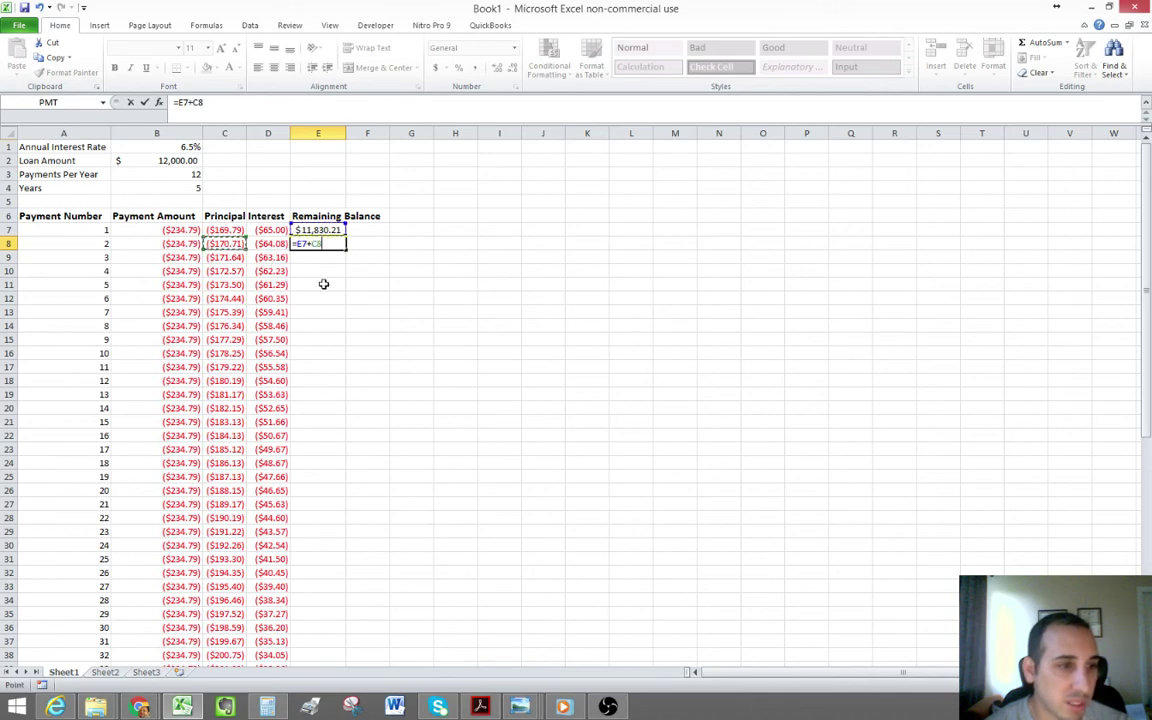
{"action": "key", "text": "Return"}
Fill the remaining balance formula from E8 down to E66 and check the final balance.
{"action": "left_click", "coordinate": [330, 245]}
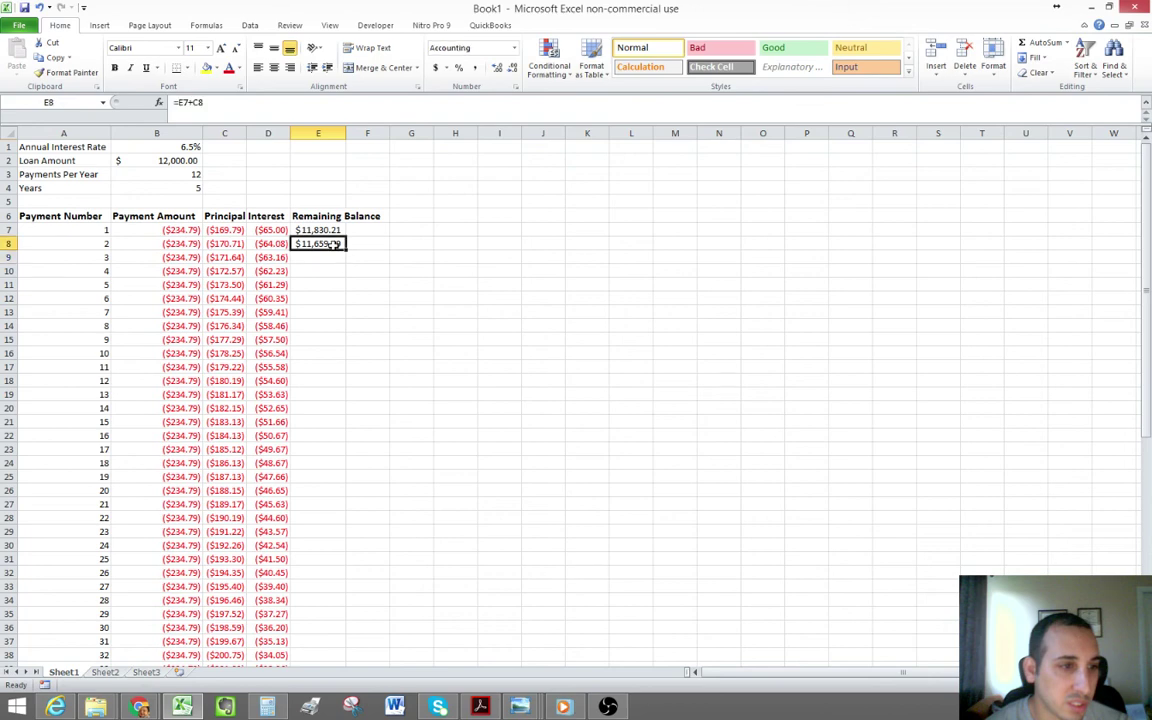
{"action": "double_click", "coordinate": [348, 250]}
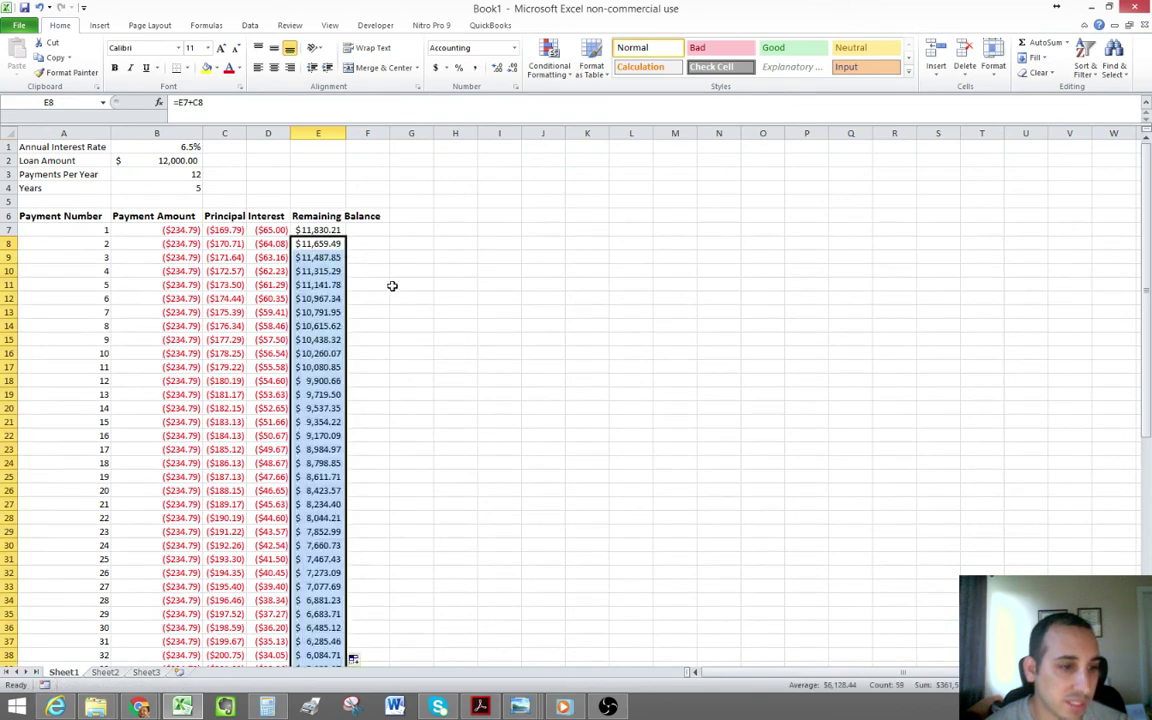
{"action": "scroll", "coordinate": [395, 288], "scroll_direction": "down", "scroll_amount": 11}
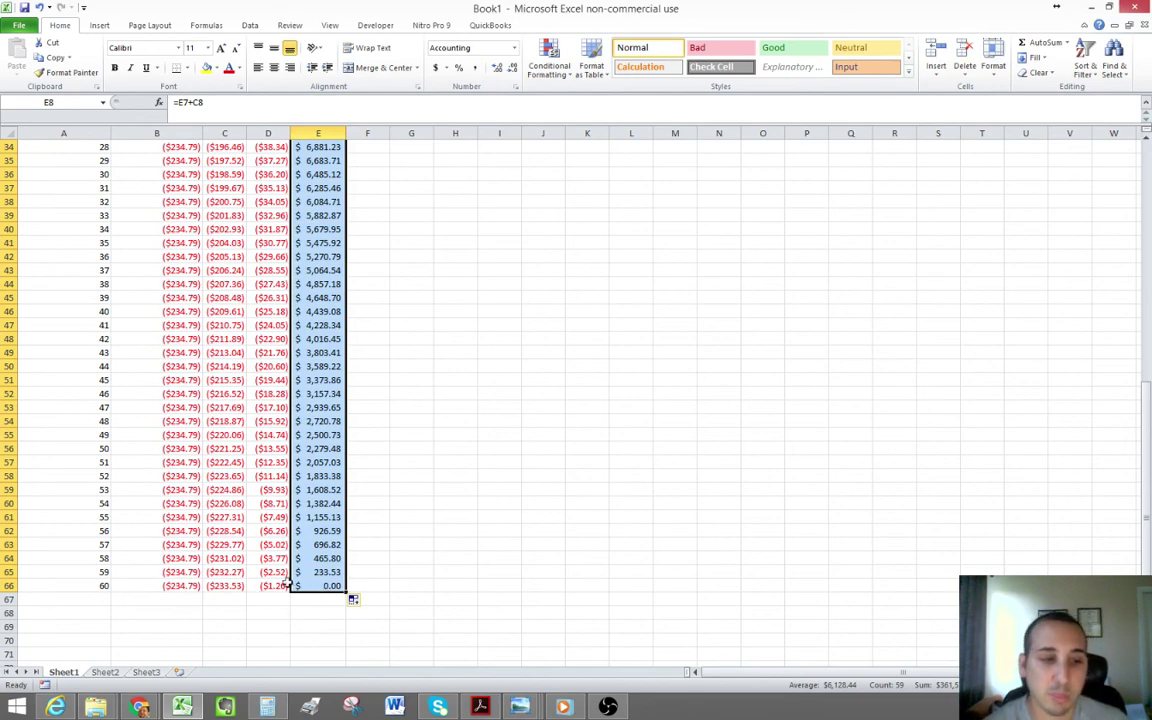
{"action": "left_click", "coordinate": [330, 586]}
{"action": "scroll", "coordinate": [391, 584], "scroll_direction": "up", "scroll_amount": 3}
{"action": "scroll", "coordinate": [391, 584], "scroll_direction": "up", "scroll_amount": 8}
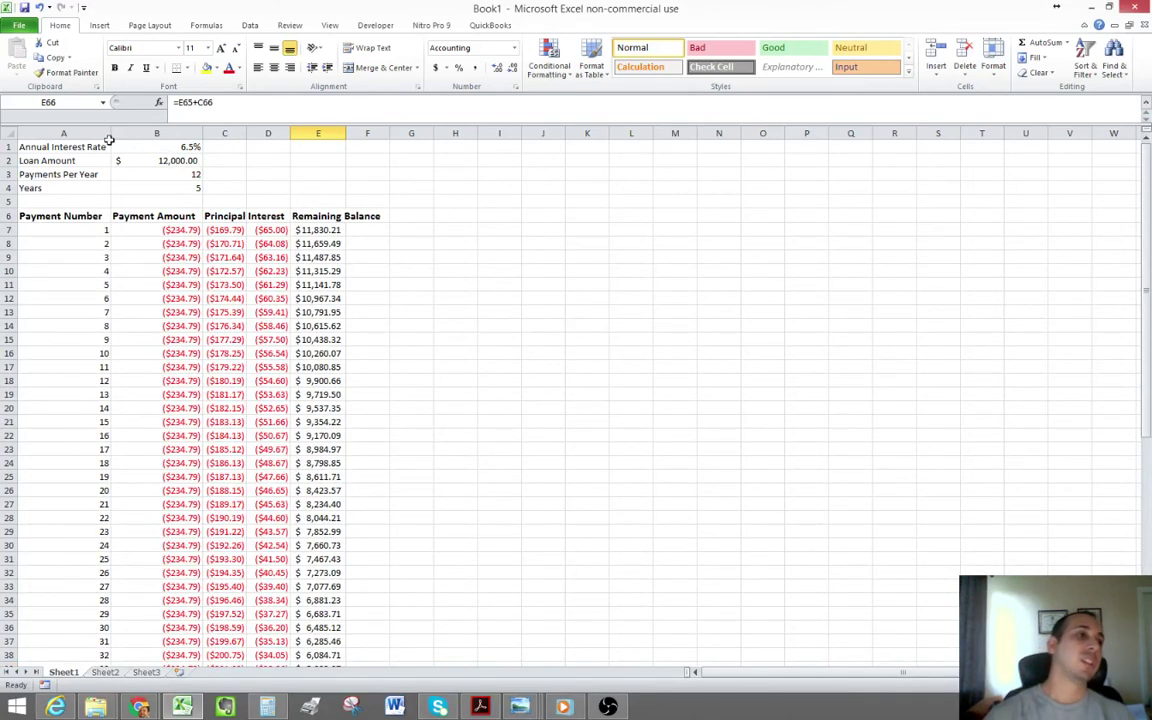
Make the loan input labels in A1:A4 bold.
{"action": "left_click_drag", "start_coordinate": [85, 146], "coordinate": [82, 184]}
{"action": "left_click", "coordinate": [114, 67]}
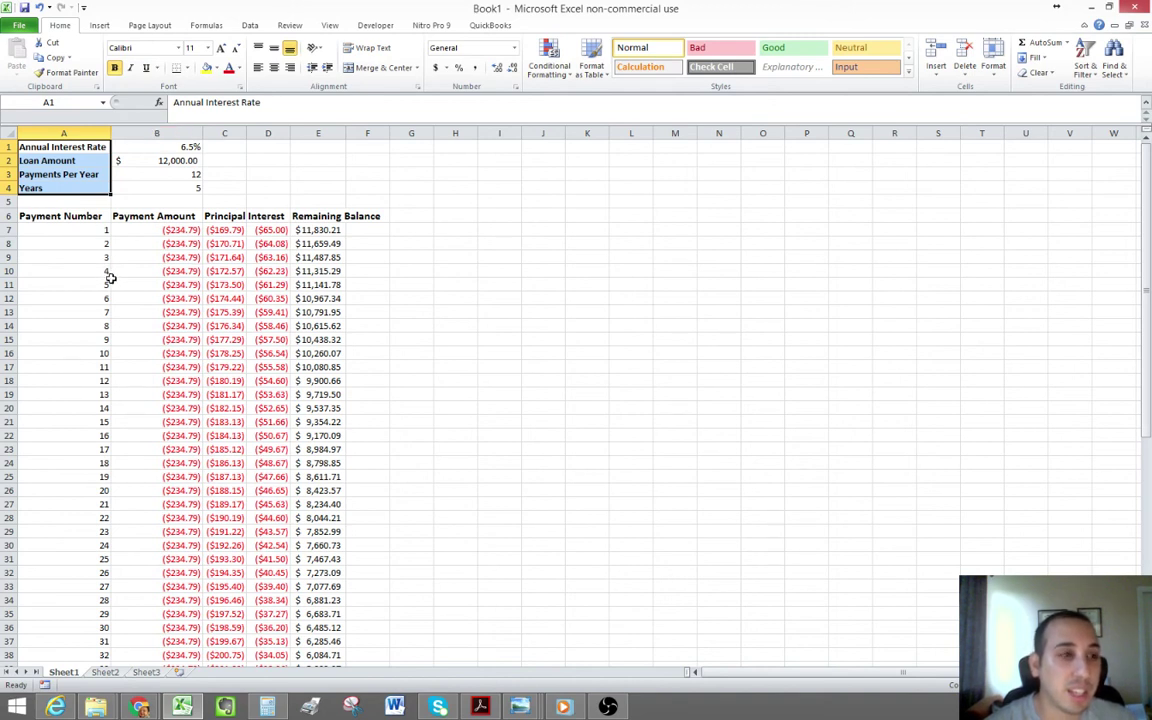
Set the annual interest rate in B1 to 4.5% and check the schedule through payment 60.
{"action": "left_click", "coordinate": [186, 147]}
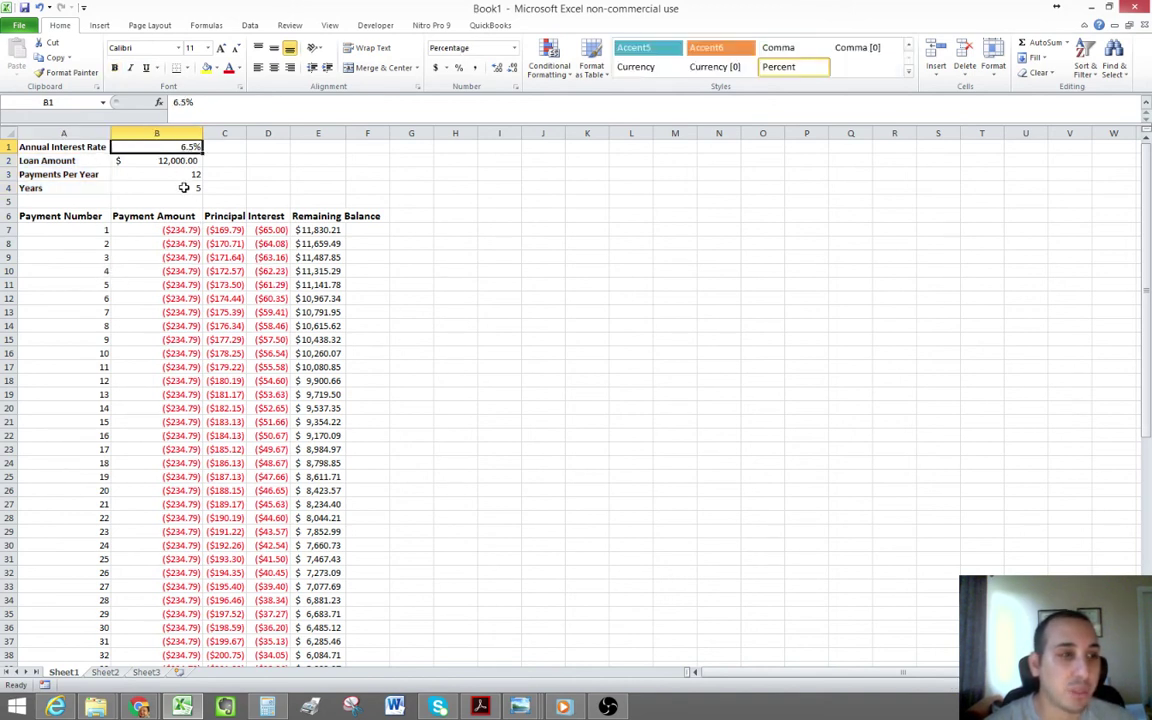
{"action": "left_click", "coordinate": [177, 103]}
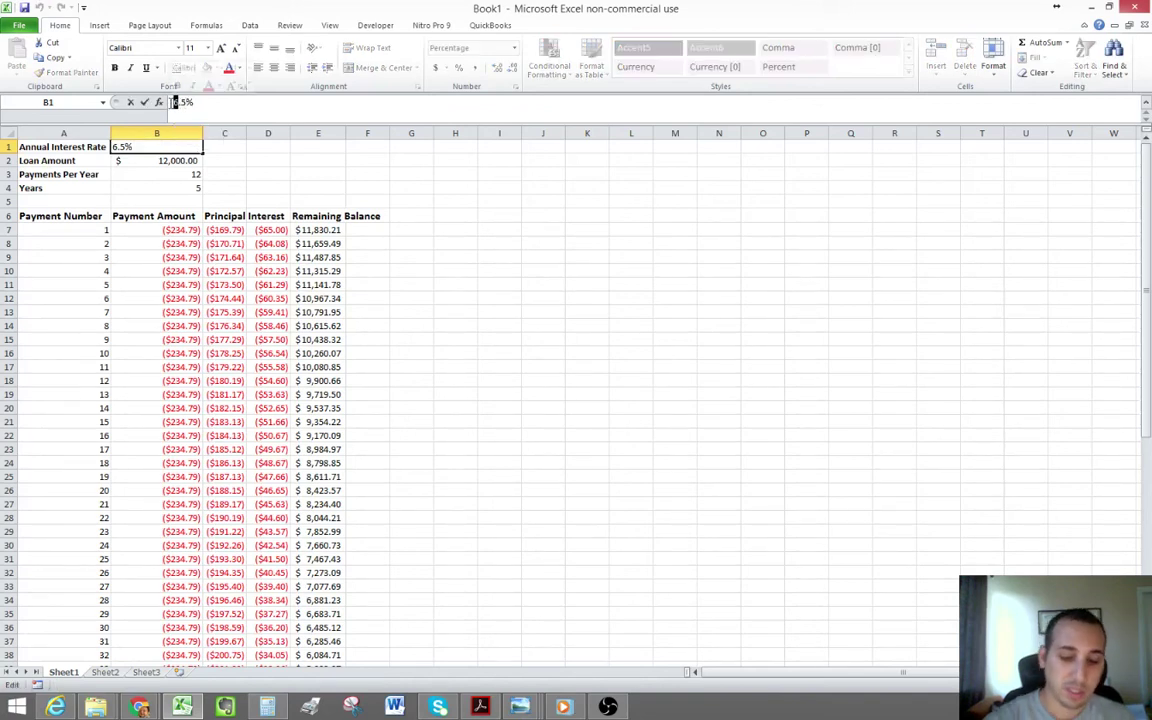
{"action": "type", "text": "4"}
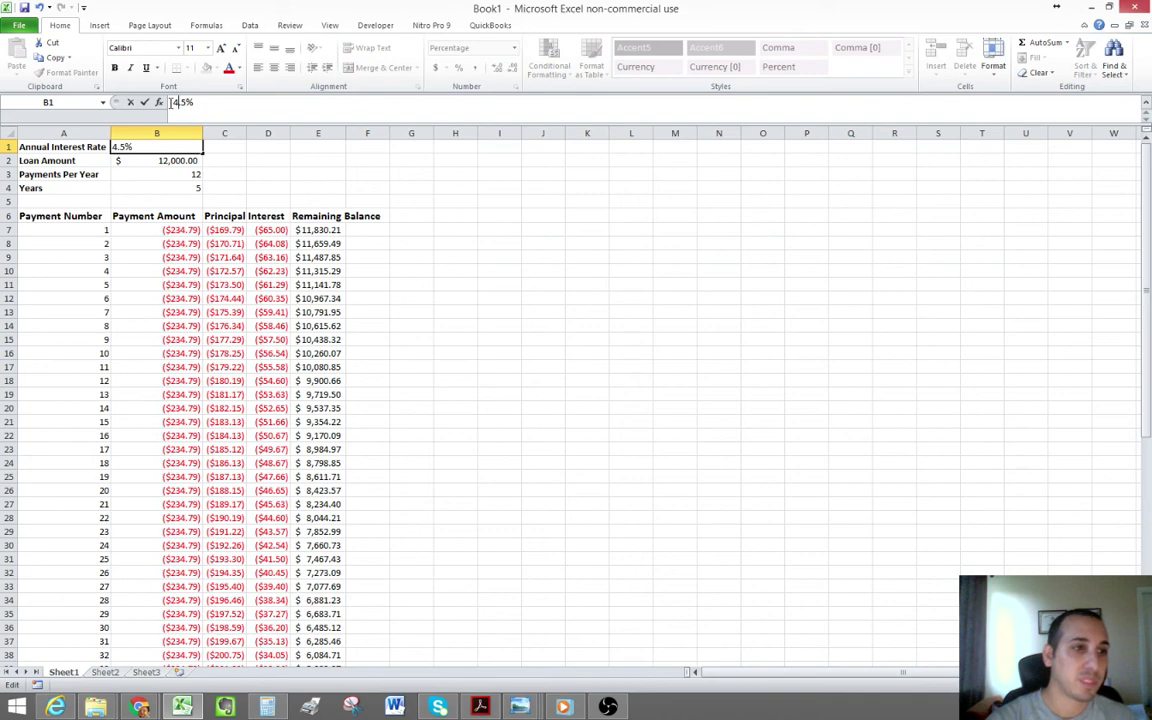
{"action": "key", "text": "Return"}
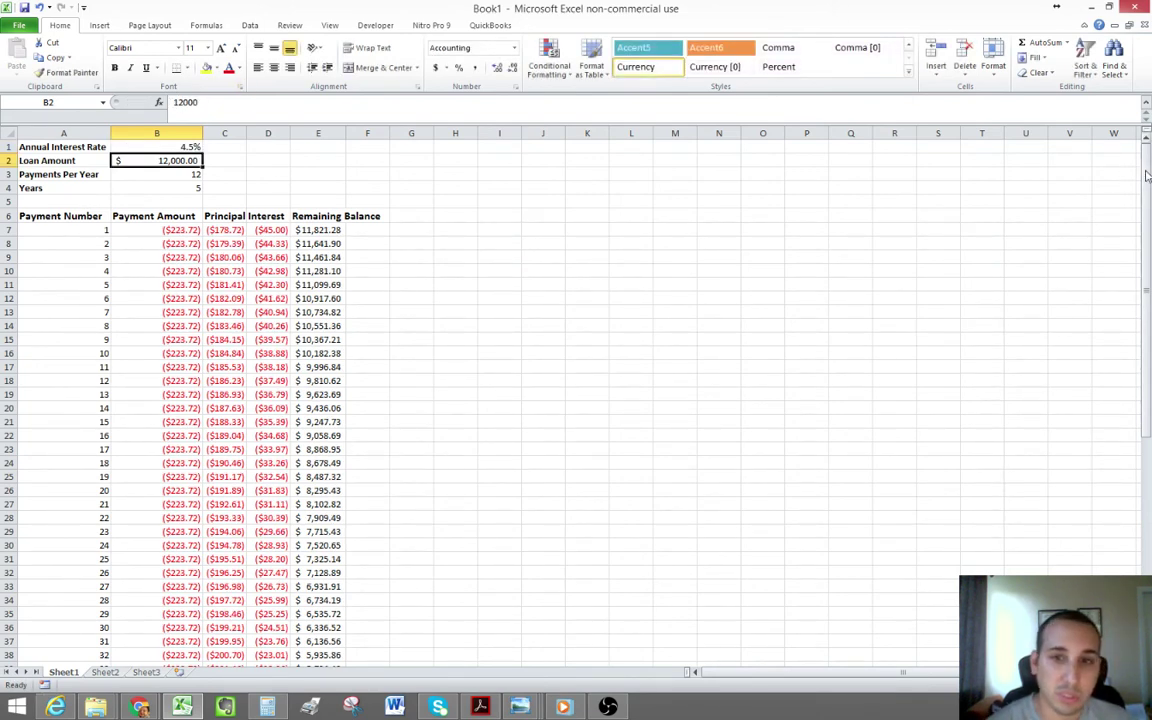
{"action": "left_click_drag", "start_coordinate": [1146, 172], "coordinate": [1146, 521]}
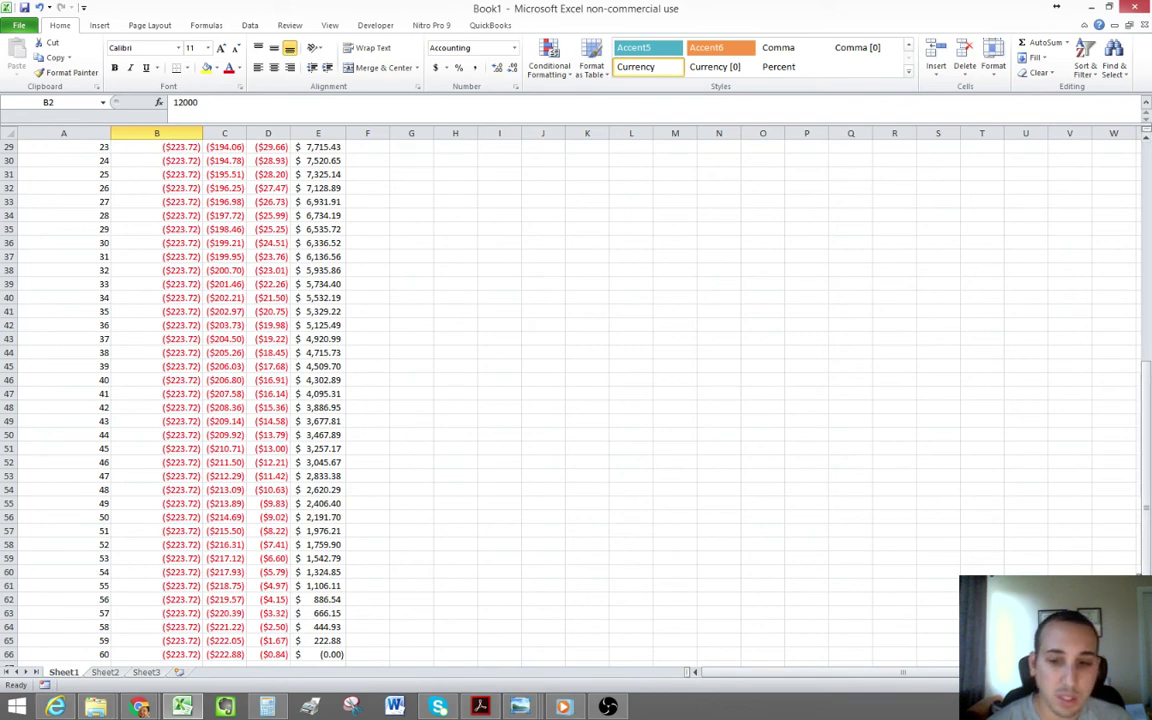
{"action": "scroll", "coordinate": [500, 400], "scroll_direction": "up", "scroll_amount": 10}
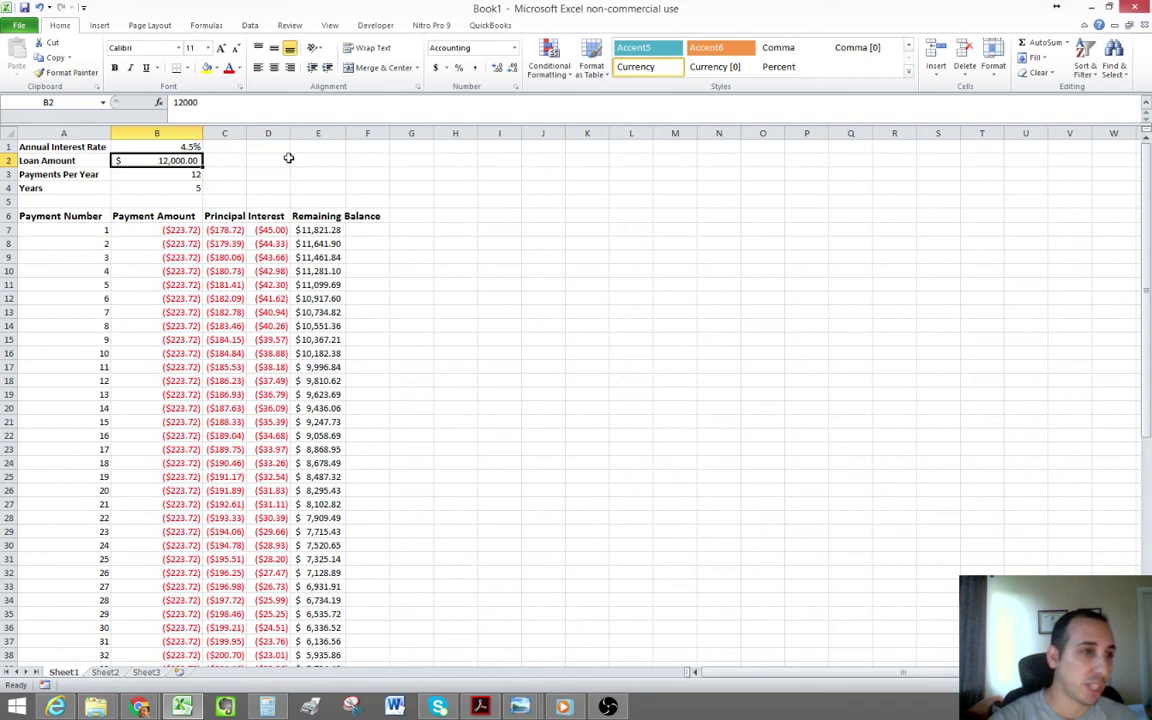
Set the loan amount in B2 to 15000 and check the schedule down to its final balance.
{"action": "type", "text": "15000"}
{"action": "key", "text": "Return"}
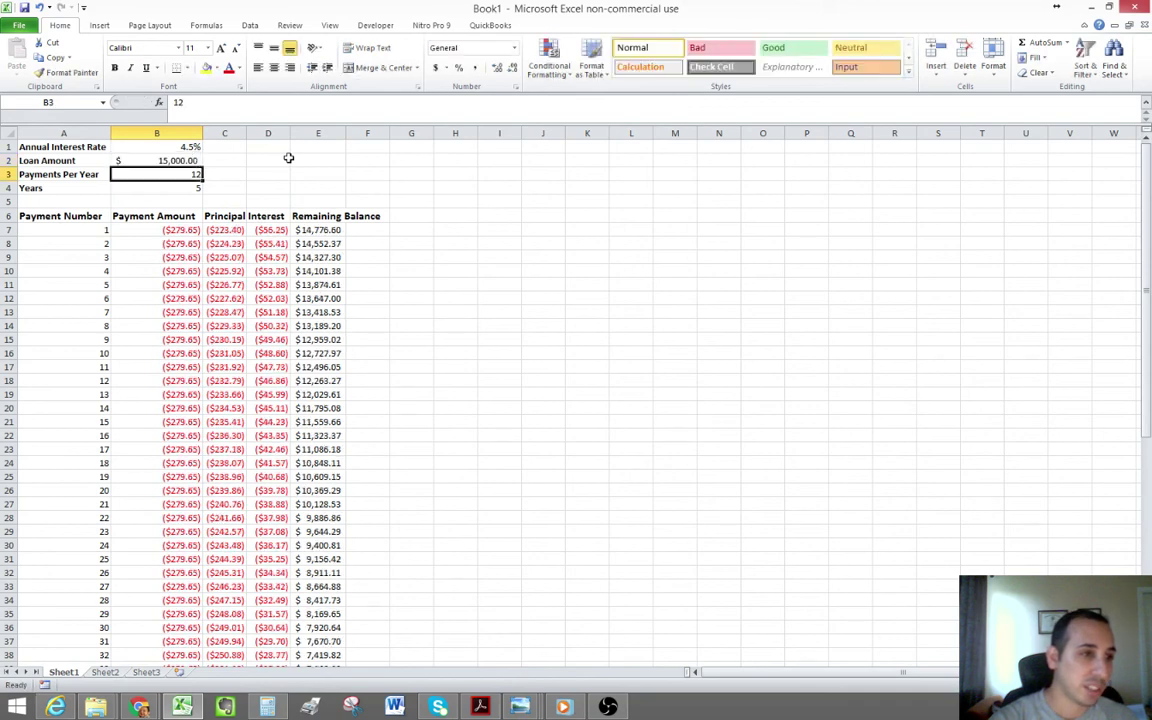
{"action": "scroll", "coordinate": [276, 243], "scroll_direction": "down", "scroll_amount": 5}
{"action": "scroll", "coordinate": [276, 243], "scroll_direction": "down", "scroll_amount": 8}
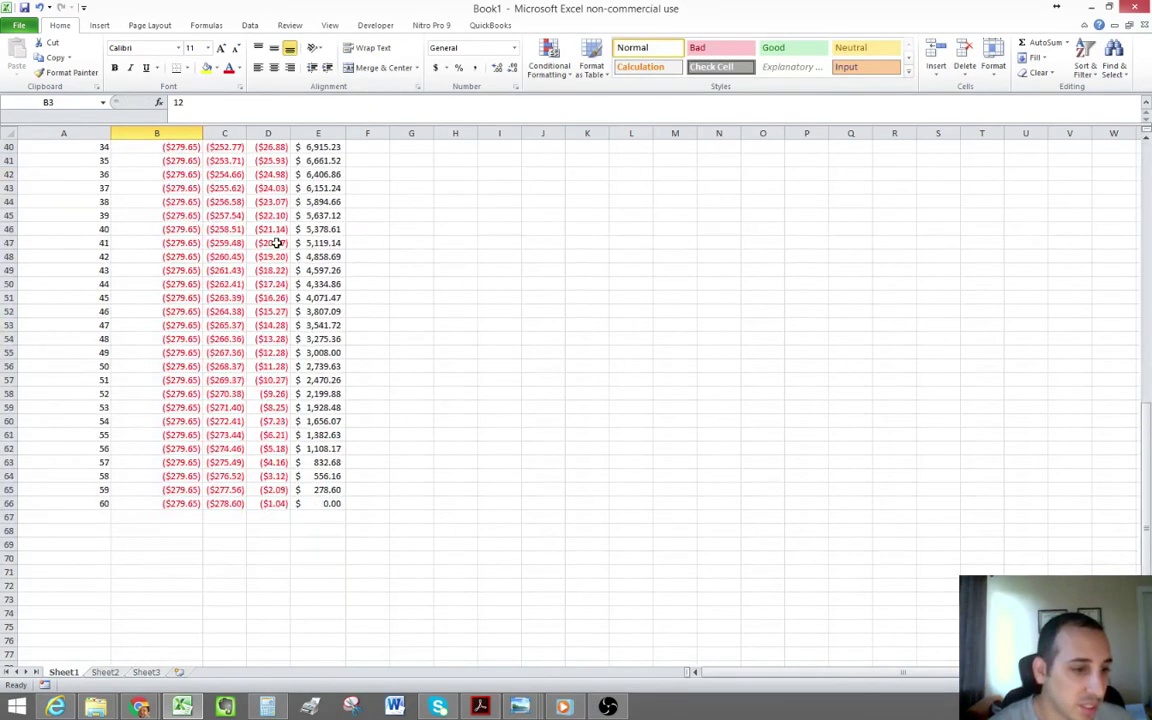
{"action": "scroll", "coordinate": [429, 490], "scroll_direction": "up", "scroll_amount": 13}
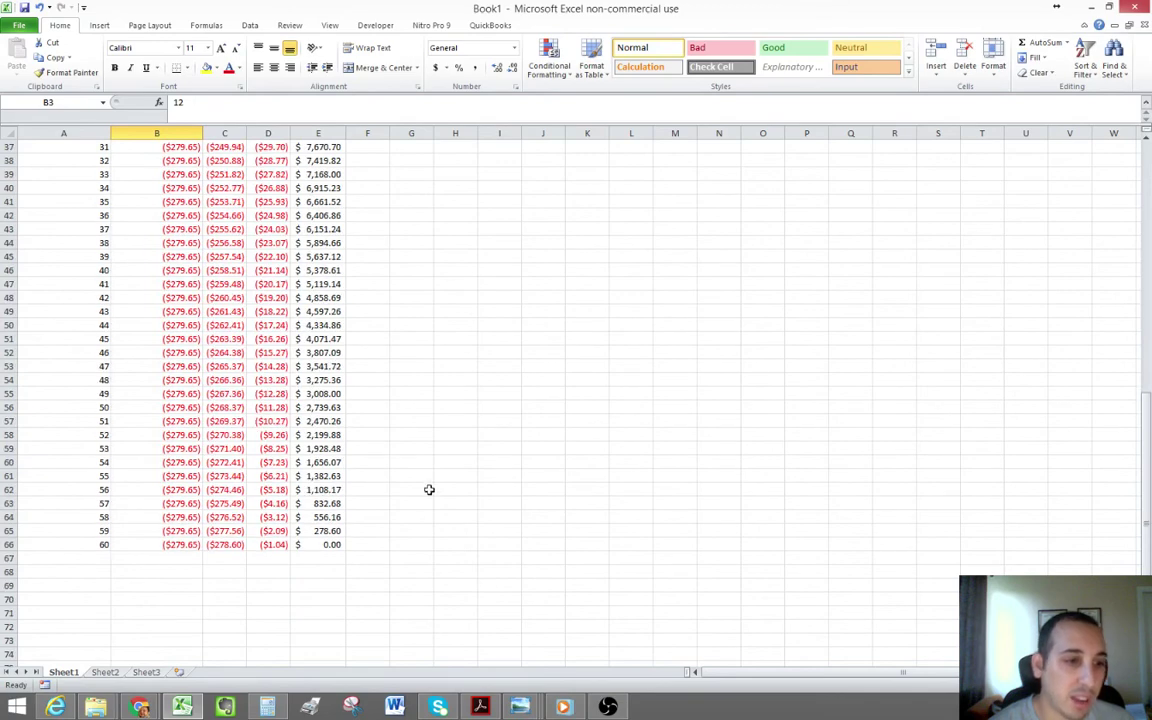
{"action": "scroll", "coordinate": [433, 498], "scroll_direction": "down", "scroll_amount": 14}
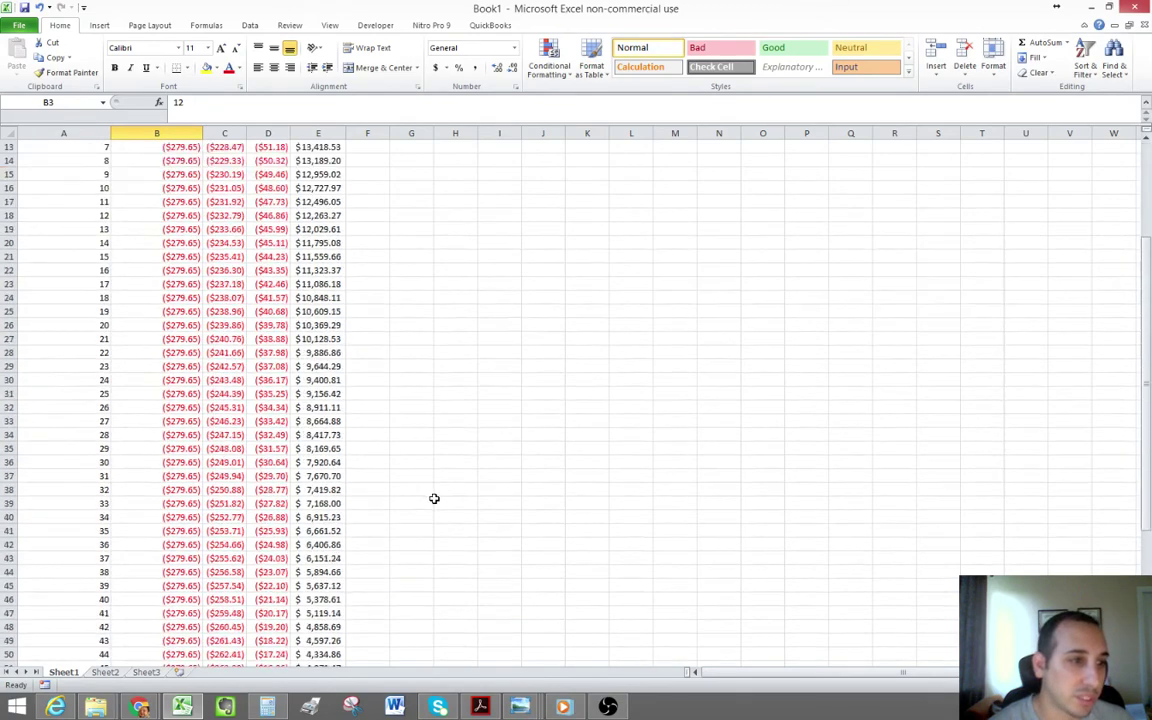
Inspect the payment 60 row and the empty cells A67:C67 beneath it.
{"action": "left_click", "coordinate": [175, 462]}
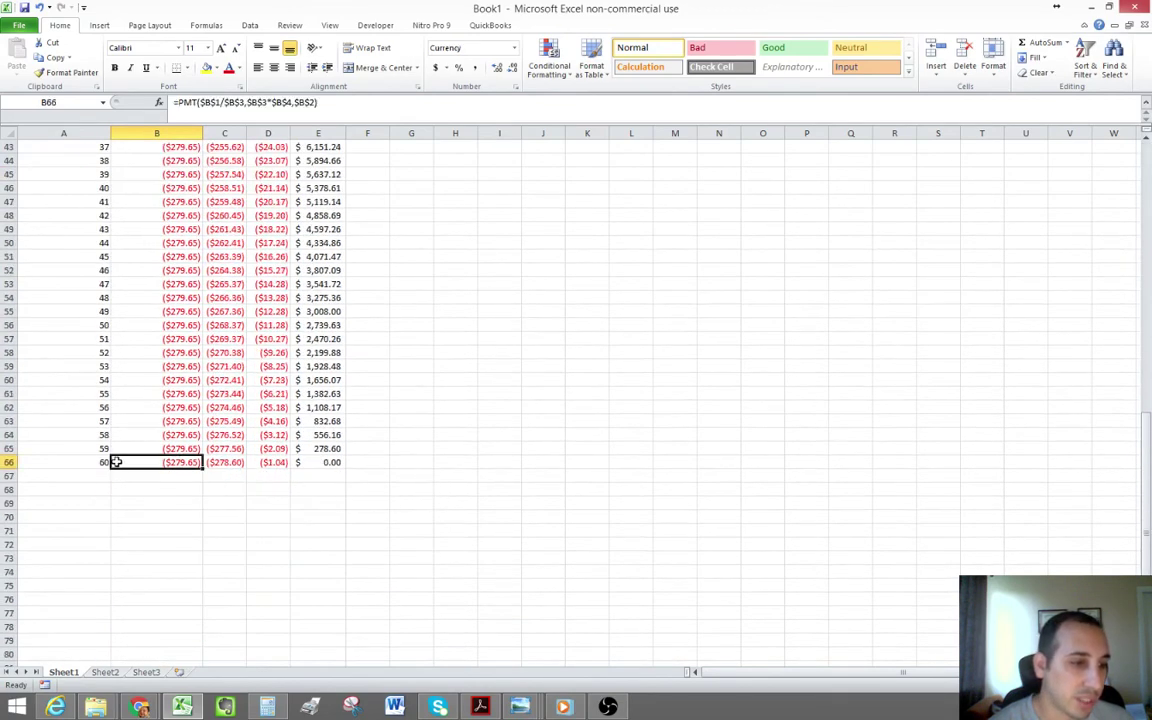
{"action": "left_click", "coordinate": [98, 462]}
{"action": "left_click", "coordinate": [88, 476]}
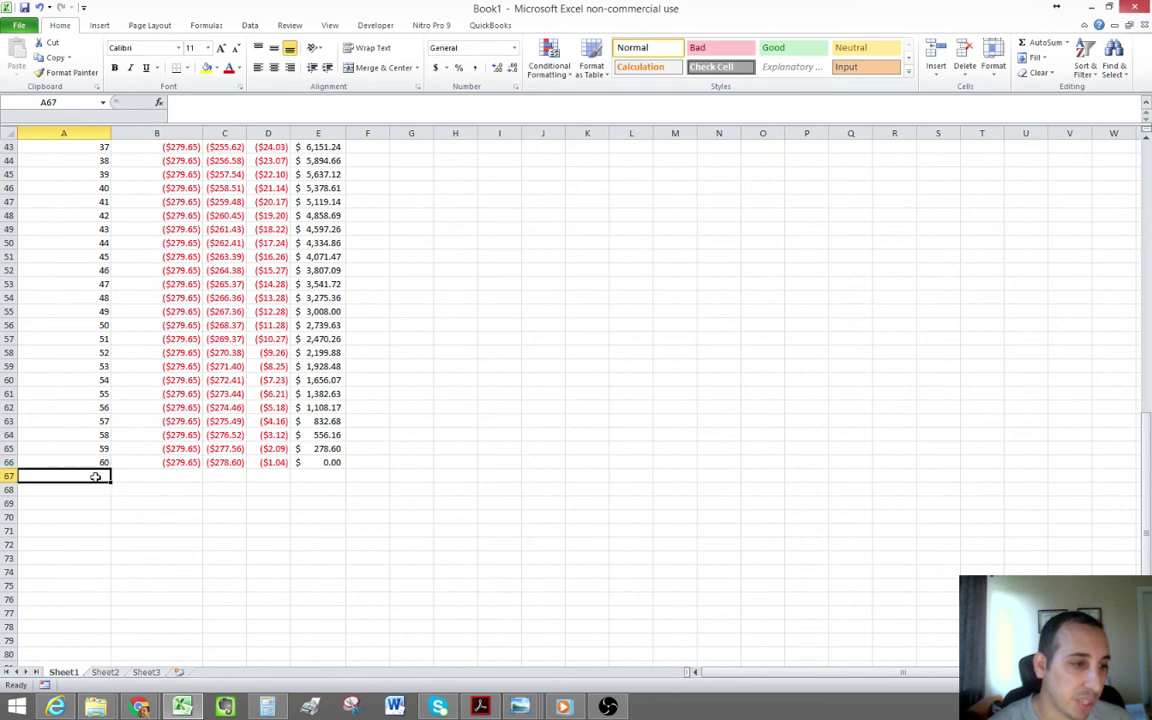
{"action": "left_click", "coordinate": [164, 475]}
{"action": "left_click", "coordinate": [225, 475]}
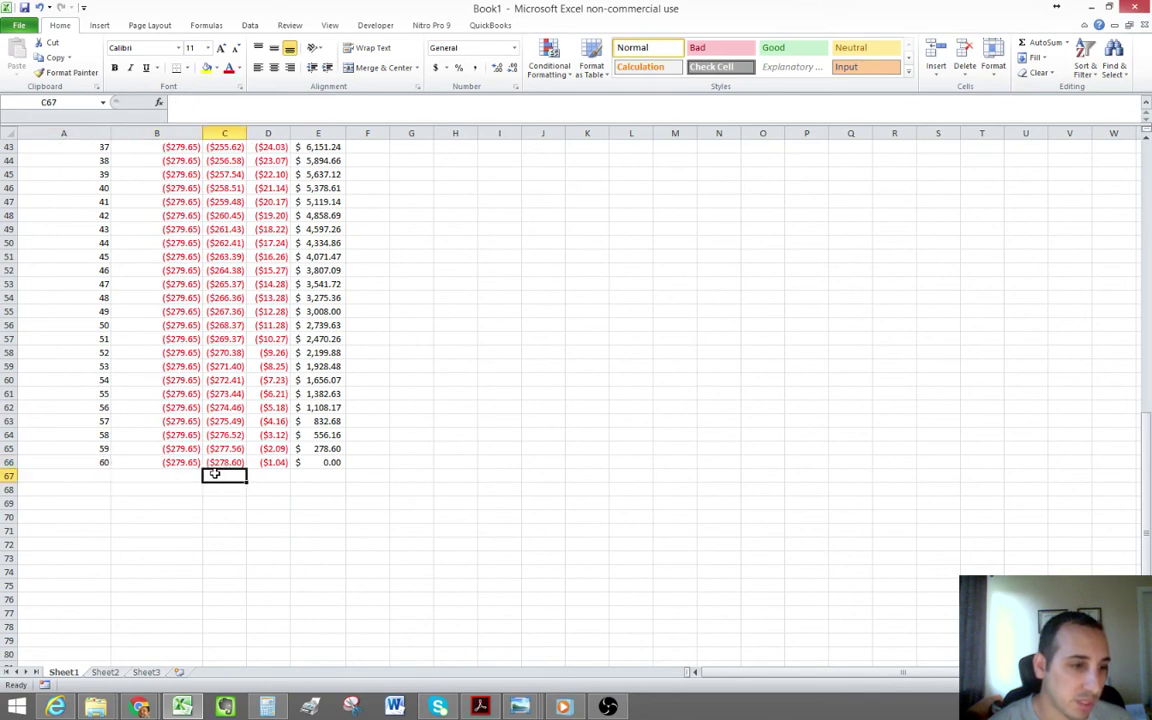
Total the payment amounts B7:B66 with a SUM formula in B67.
{"action": "left_click", "coordinate": [184, 474]}
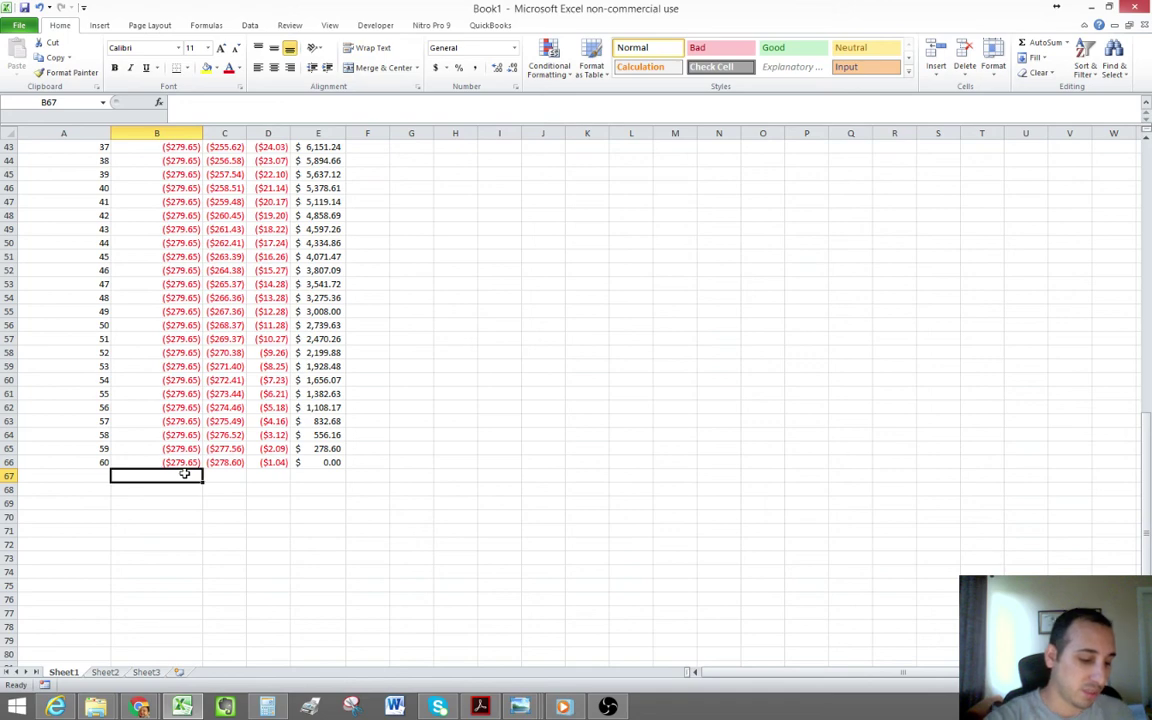
{"action": "key", "text": "alt+equal"}
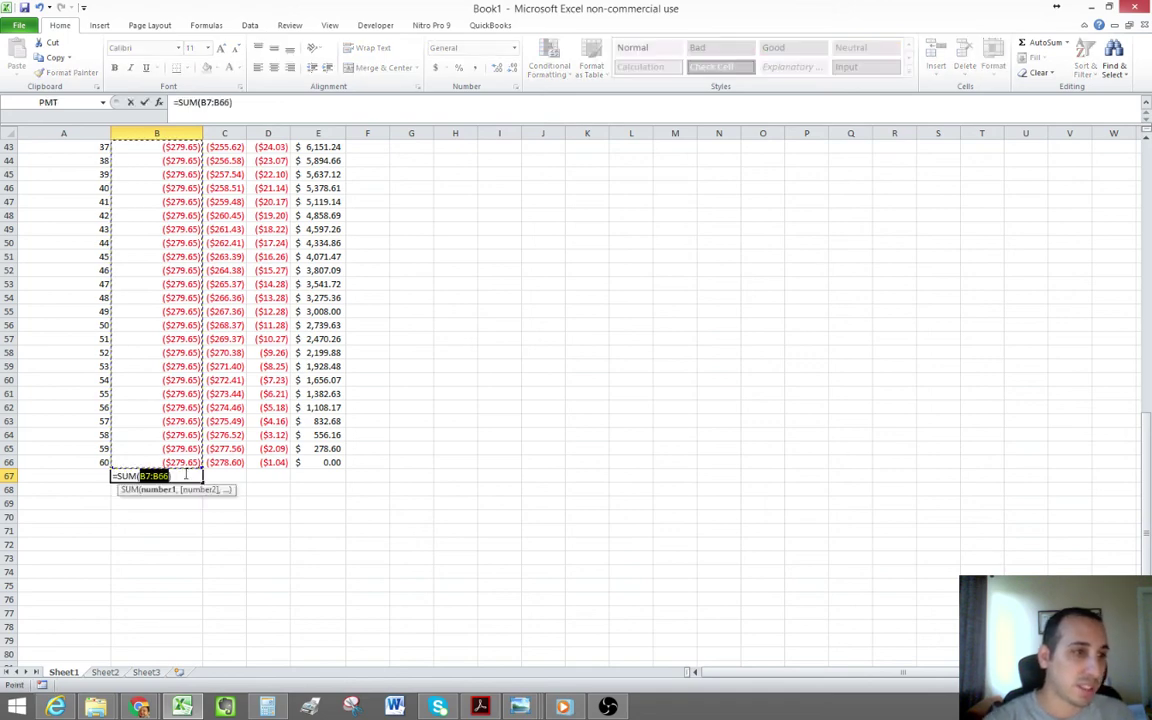
{"action": "scroll", "coordinate": [185, 475], "scroll_direction": "up", "scroll_amount": 14}
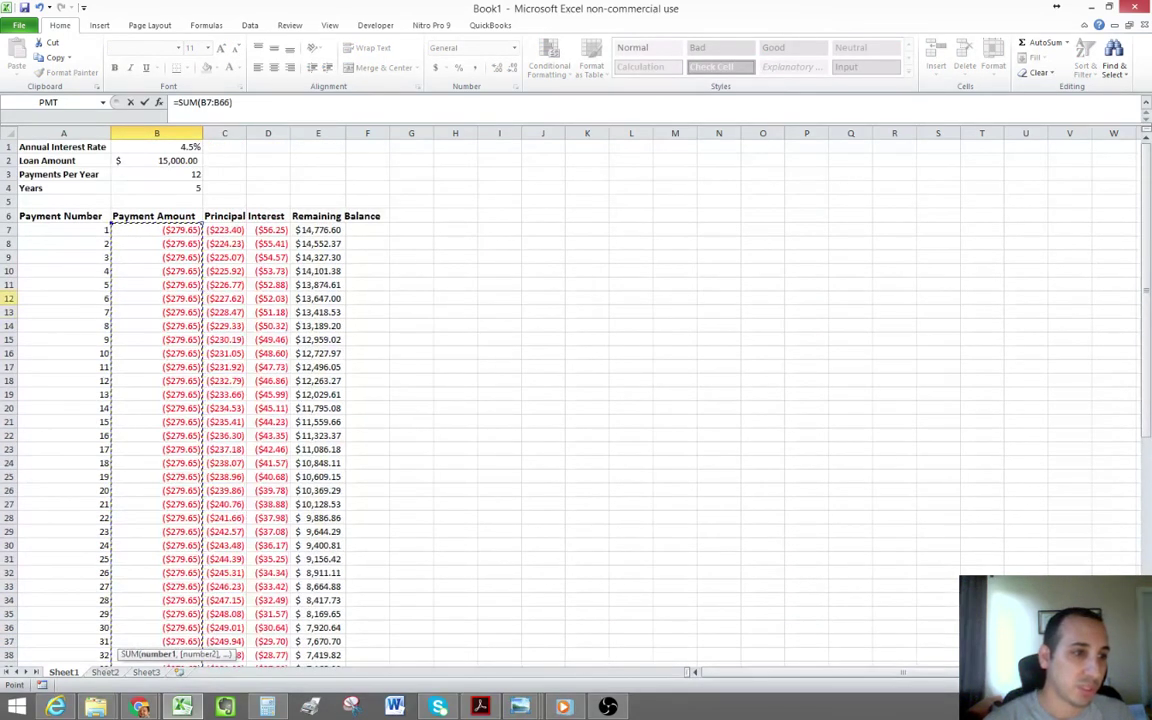
{"action": "scroll", "coordinate": [358, 390], "scroll_direction": "down", "scroll_amount": 11}
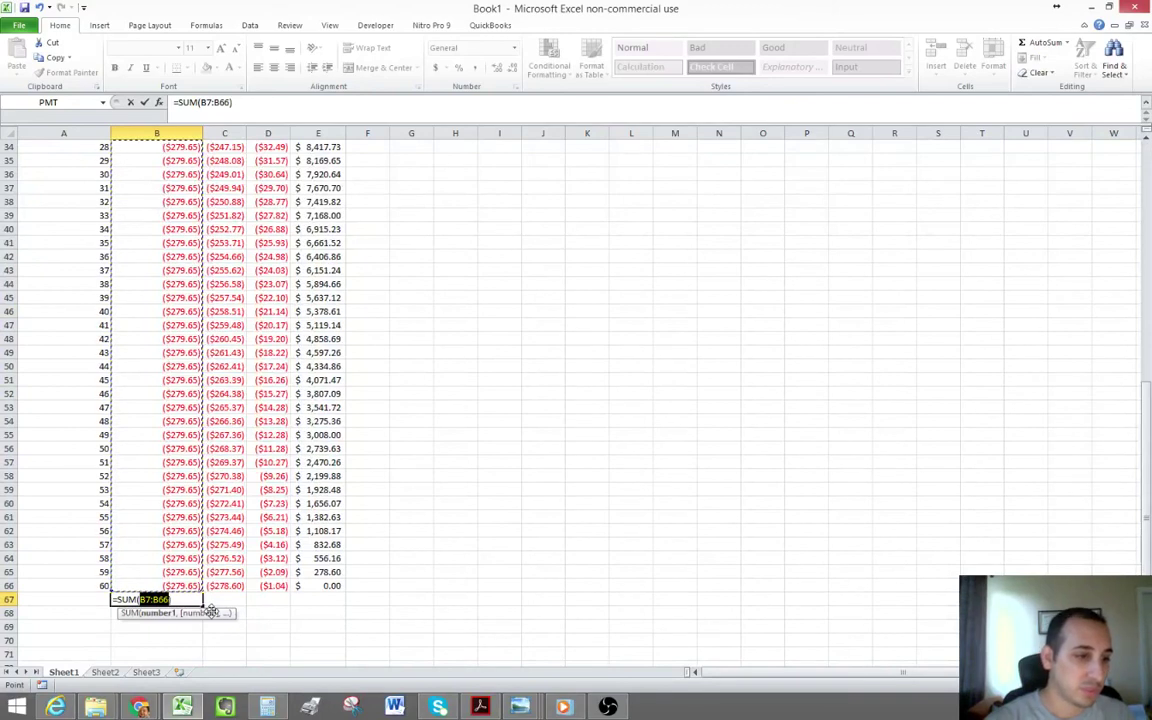
{"action": "key", "text": "Return"}
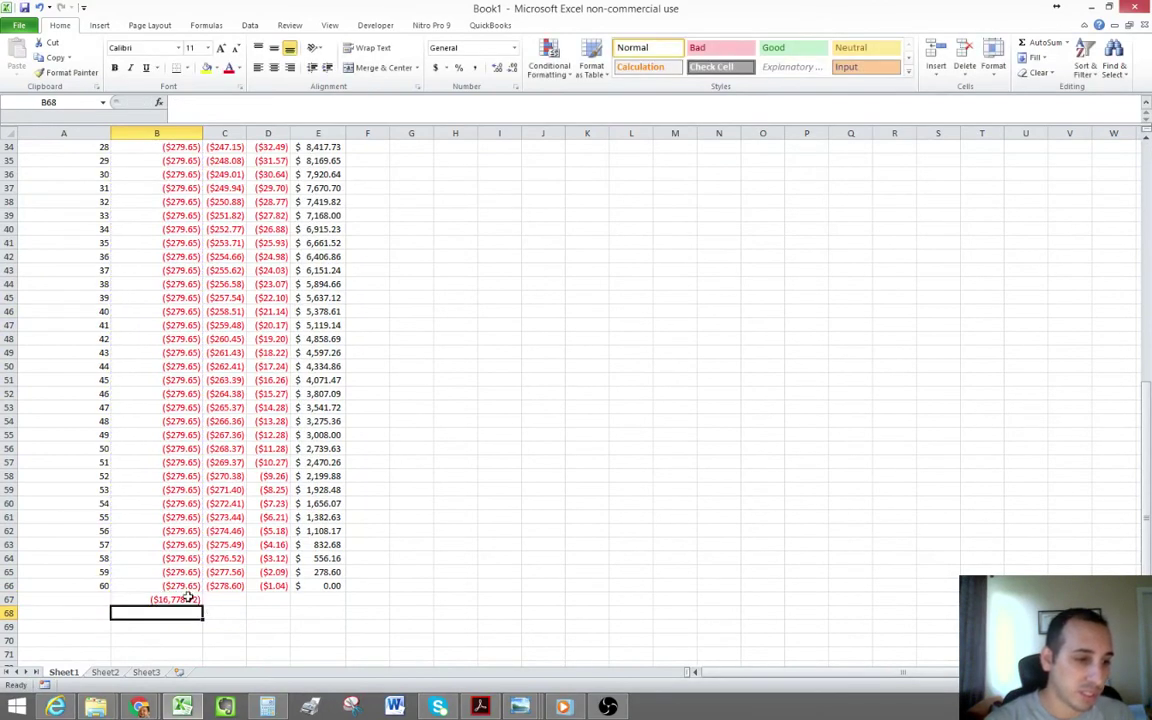
Fill the B67 total formula across to C67:D67 and autofit the Principal and Interest columns to their contents.
{"action": "left_click", "coordinate": [188, 598]}
{"action": "left_click_drag", "start_coordinate": [202, 600], "coordinate": [288, 602]}
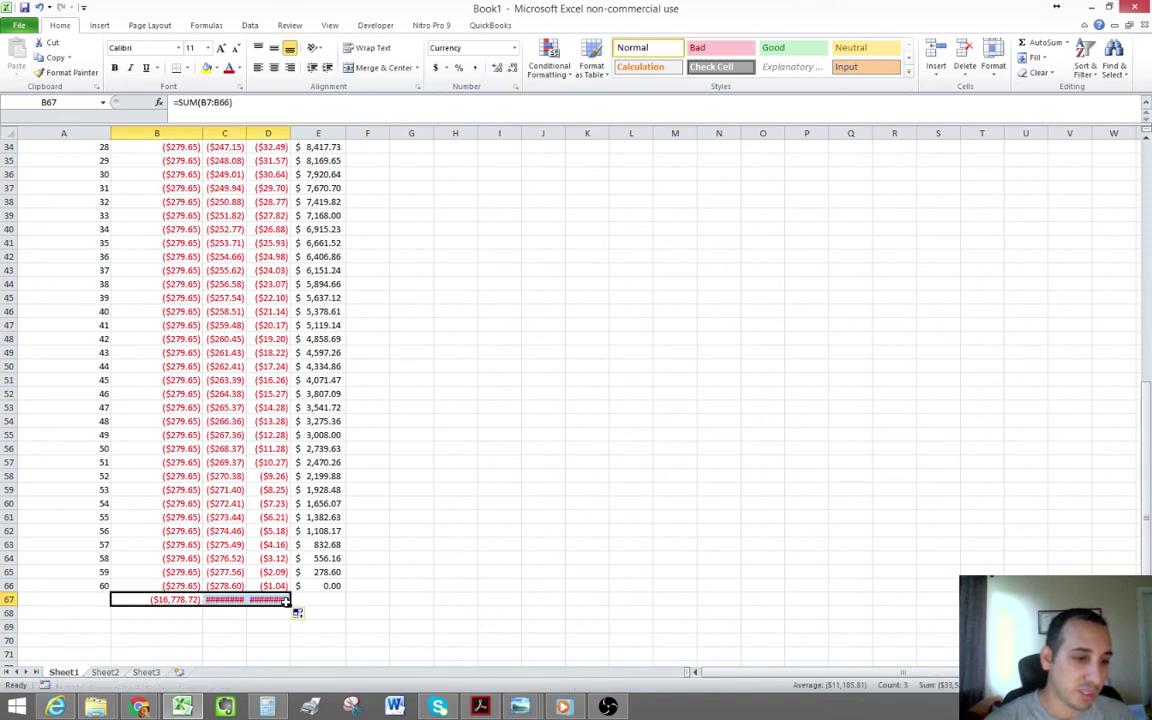
{"action": "left_click", "coordinate": [292, 143]}
{"action": "double_click", "coordinate": [288, 133]}
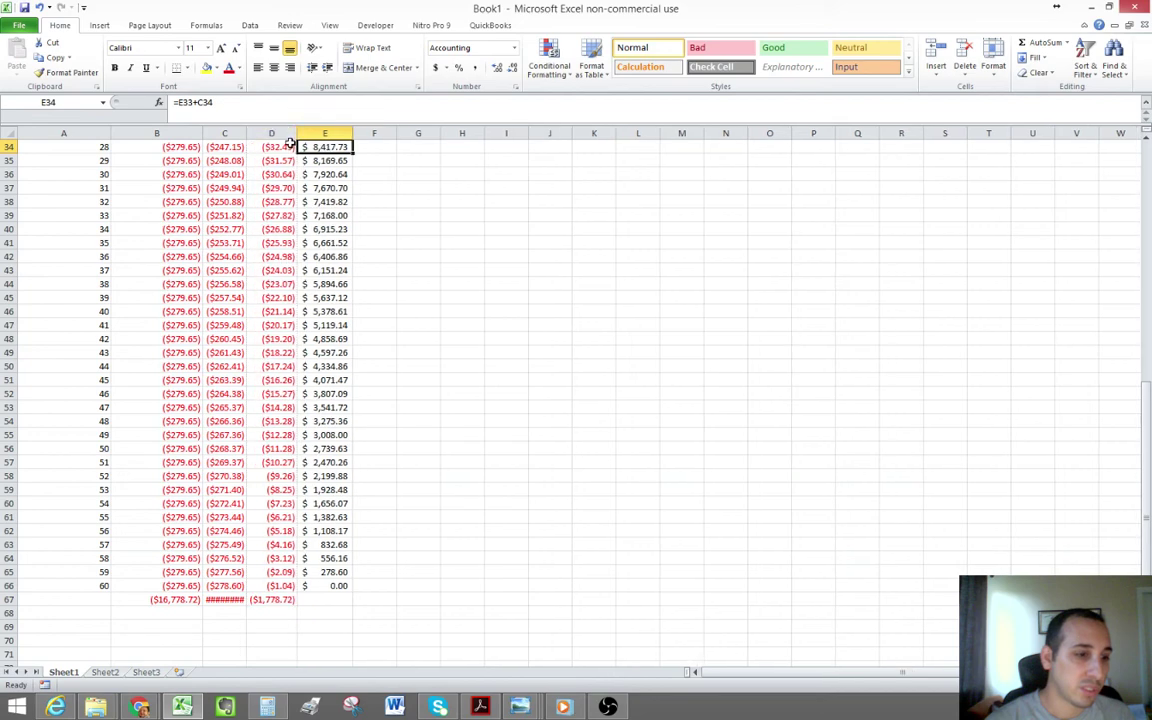
{"action": "double_click", "coordinate": [245, 131]}
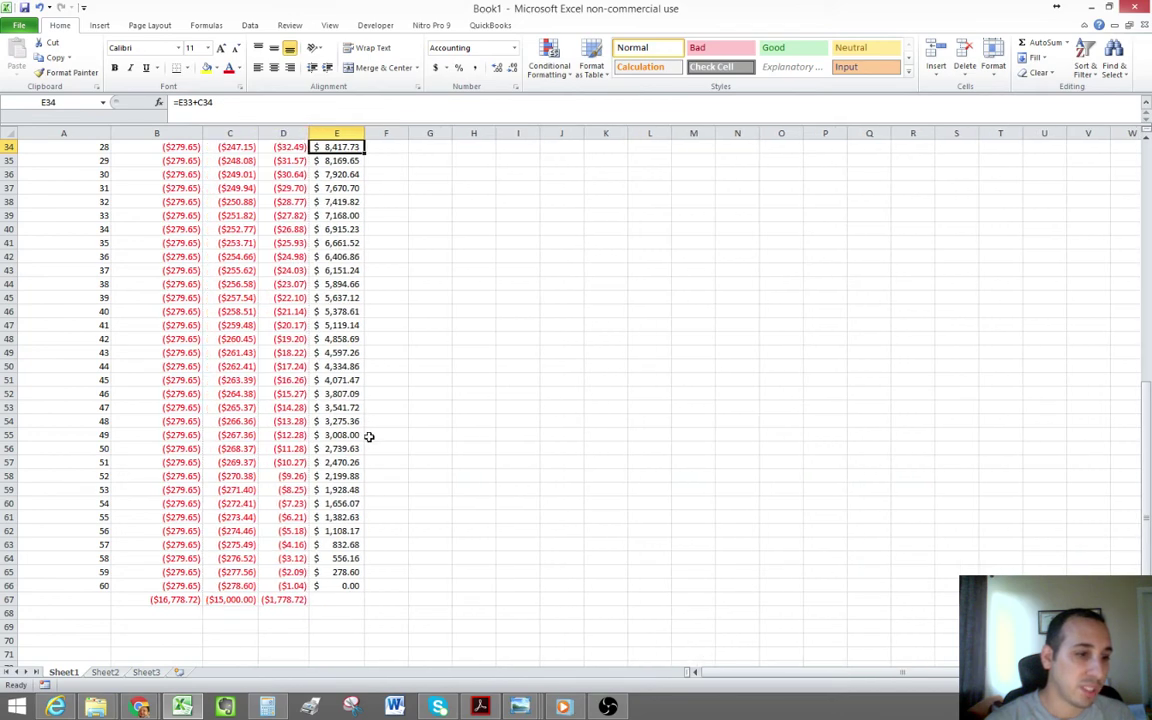
Make the totals in row 67 bold and set their font size to 12.
{"action": "left_click", "coordinate": [390, 557]}
{"action": "left_click_drag", "start_coordinate": [172, 598], "coordinate": [325, 598]}
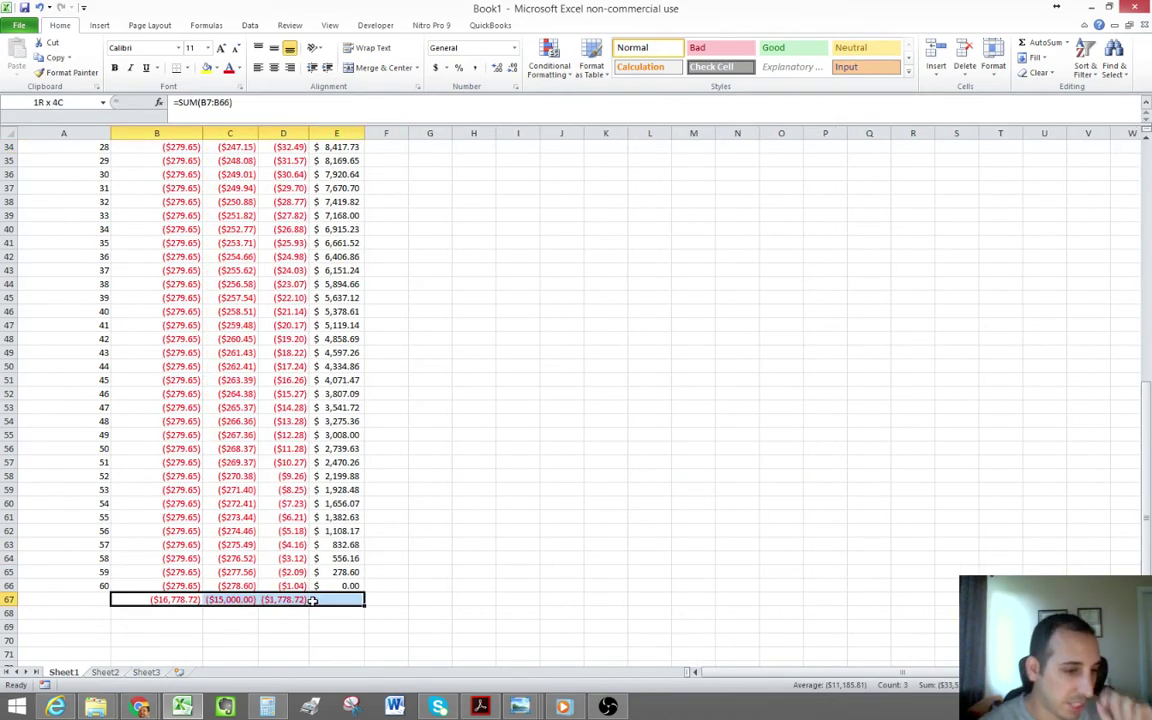
{"action": "left_click", "coordinate": [114, 67]}
{"action": "left_click", "coordinate": [209, 48]}
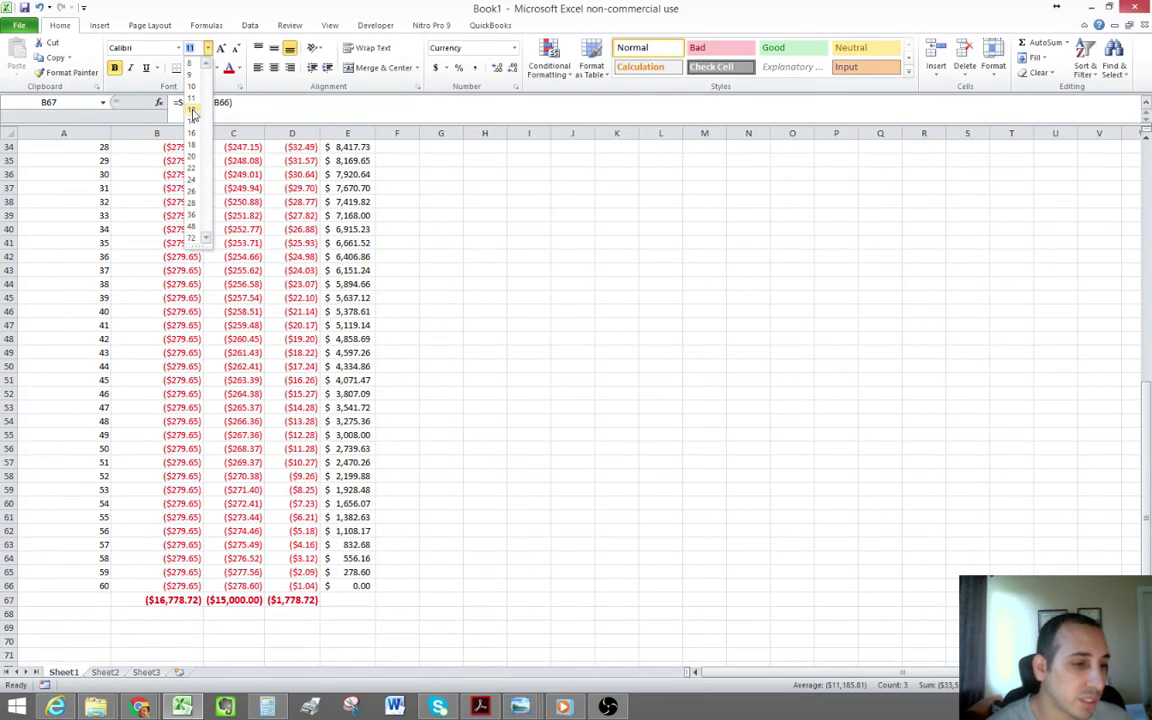
{"action": "left_click", "coordinate": [157, 211]}
Label the totals row by entering "Total" in A67.
{"action": "left_click", "coordinate": [77, 599]}
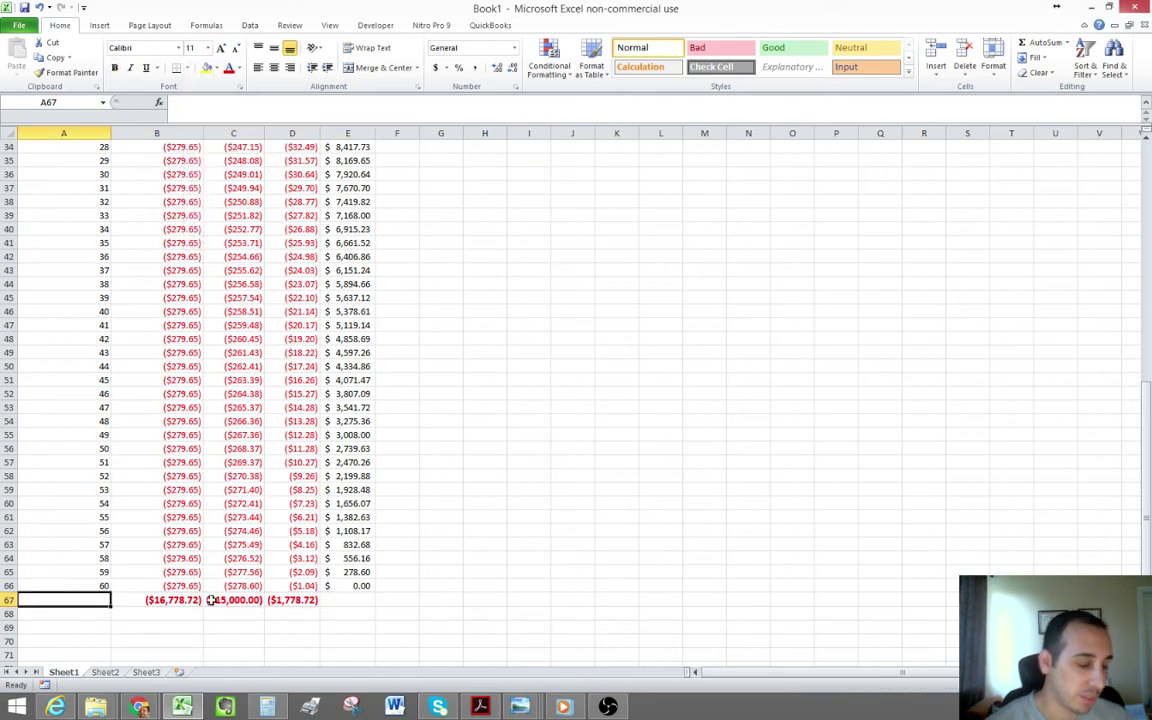
{"action": "type", "text": "Total"}
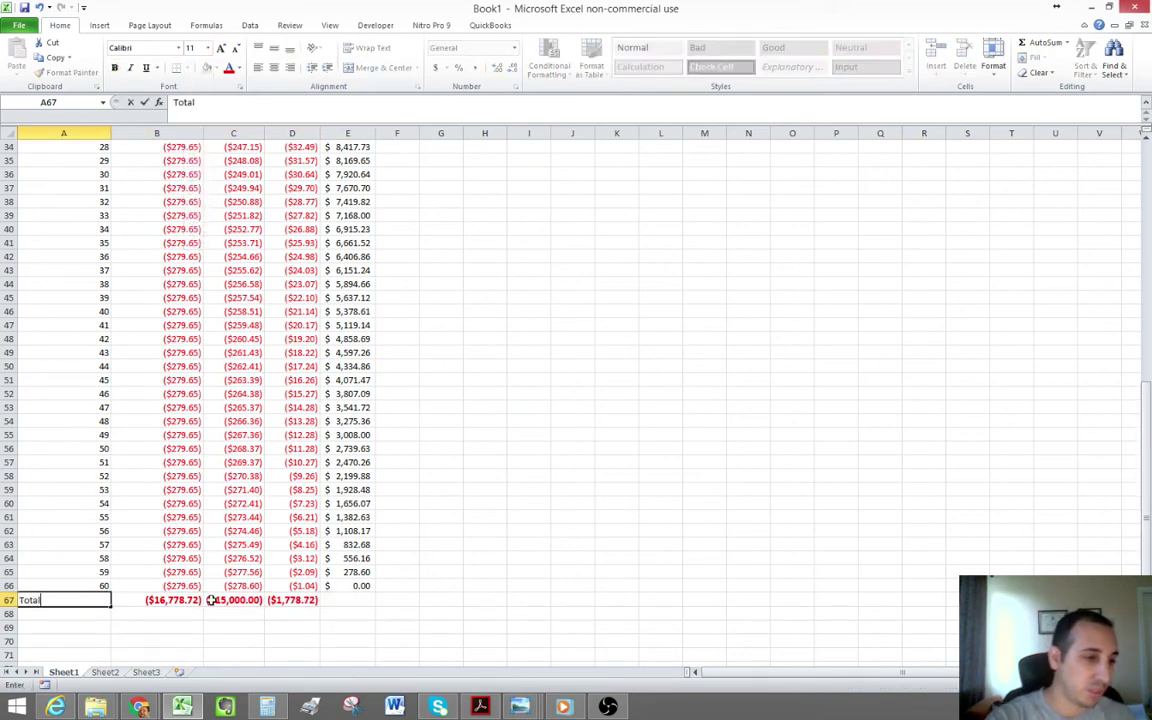
{"action": "key", "text": "Tab"}
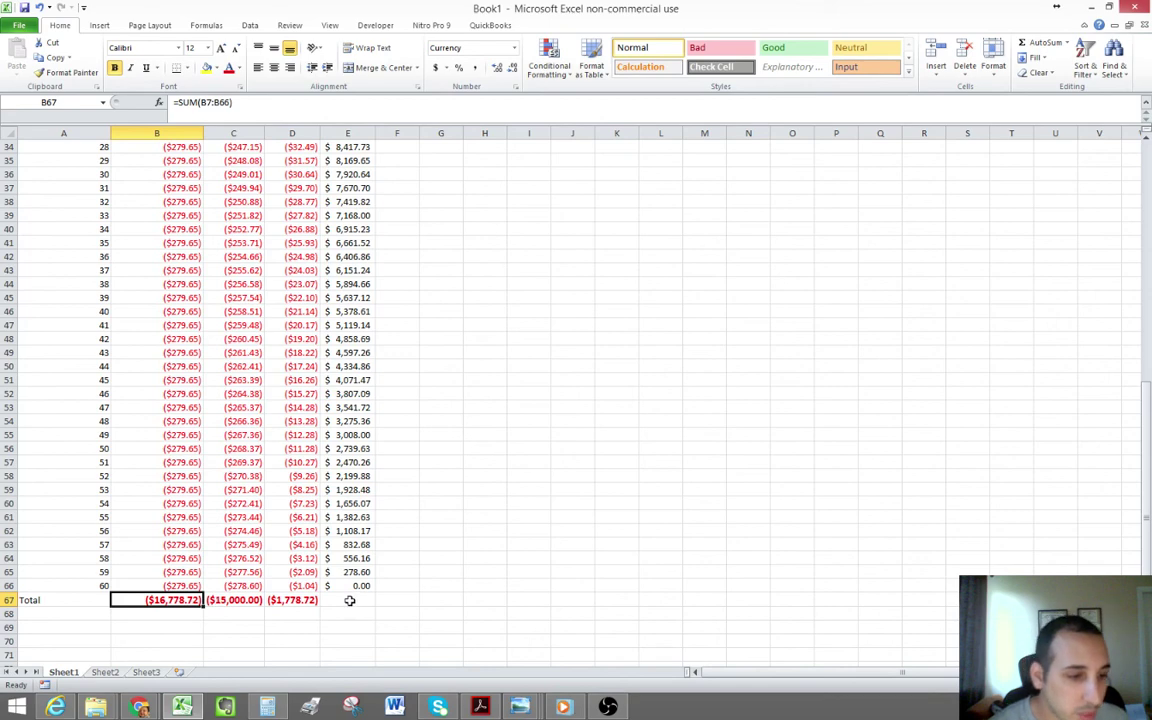
Examine the payment, principal and interest totals in row 67 against the loan inputs and the schedule above.
{"action": "left_click", "coordinate": [315, 598]}
{"action": "left_click", "coordinate": [175, 600]}
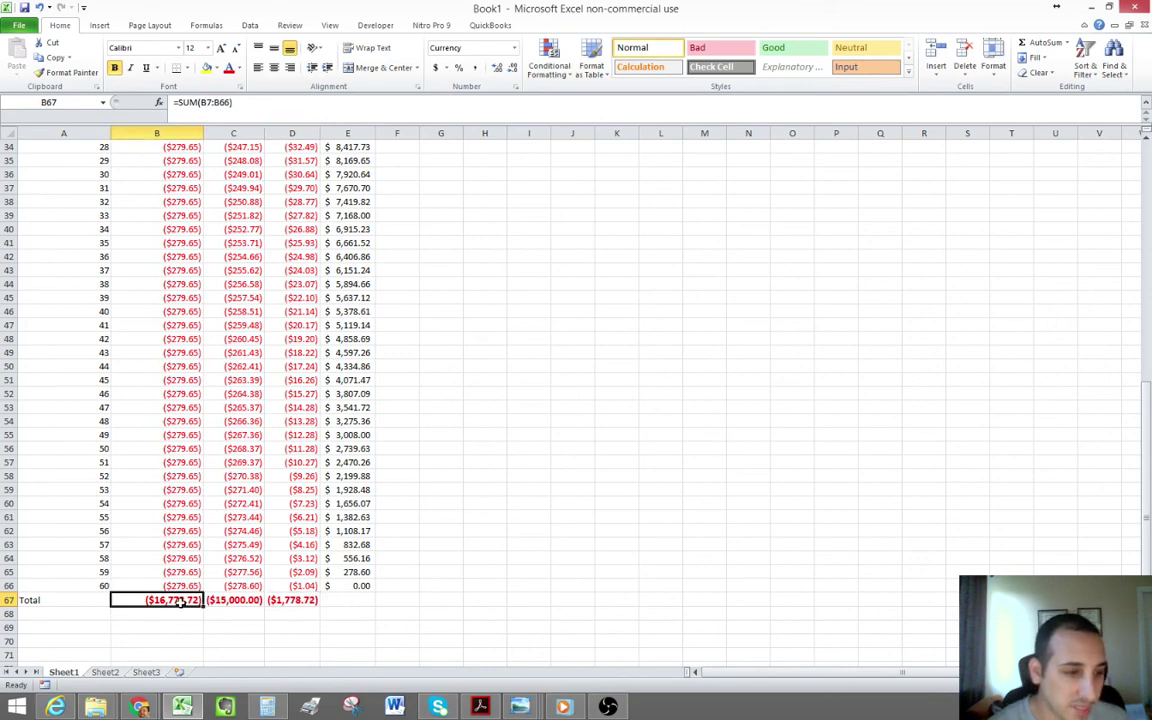
{"action": "scroll", "coordinate": [180, 600], "scroll_direction": "up", "scroll_amount": 10}
{"action": "scroll", "coordinate": [180, 602], "scroll_direction": "down", "scroll_amount": 9}
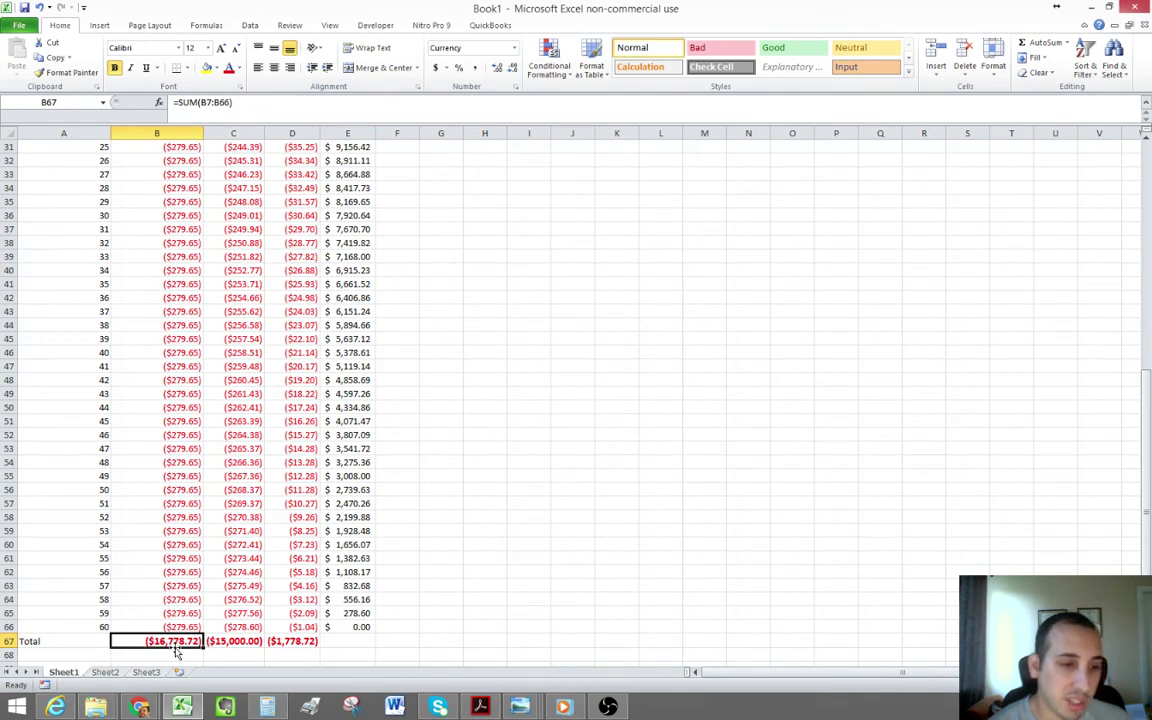
{"action": "left_click", "coordinate": [233, 641]}
{"action": "scroll", "coordinate": [260, 650], "scroll_direction": "up", "scroll_amount": 10}
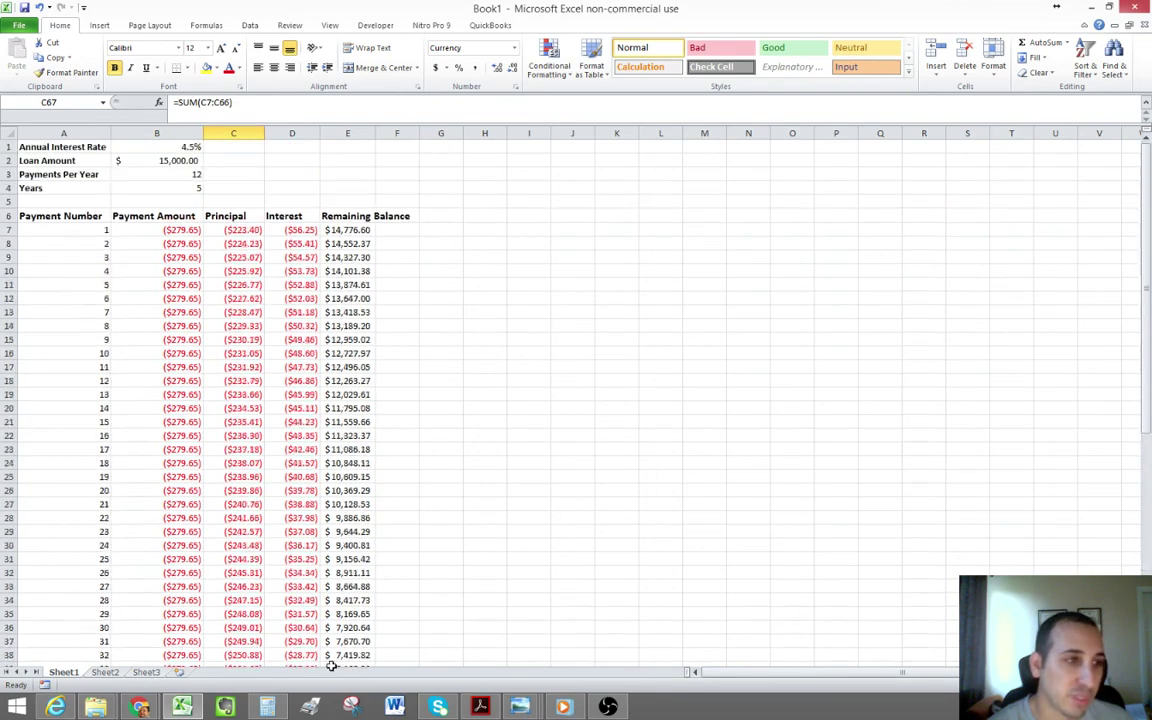
{"action": "scroll", "coordinate": [270, 300], "scroll_direction": "down", "scroll_amount": 13}
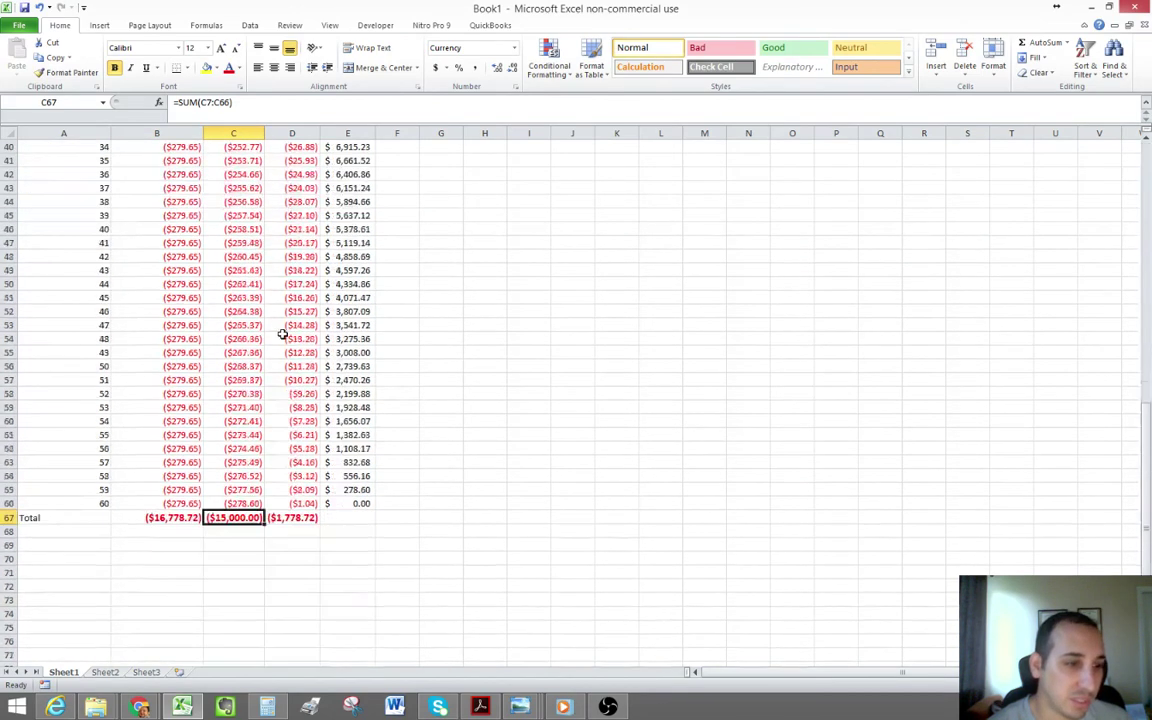
{"action": "left_click", "coordinate": [292, 517]}
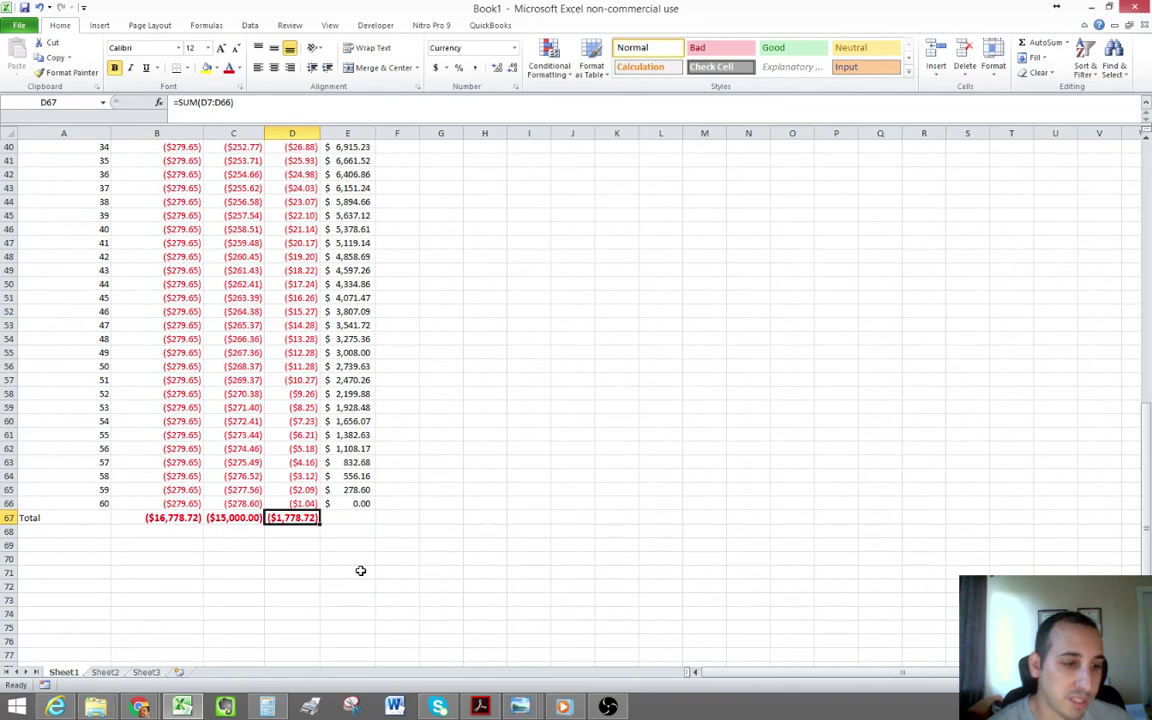
{"action": "scroll", "coordinate": [361, 570], "scroll_direction": "up", "scroll_amount": 13}
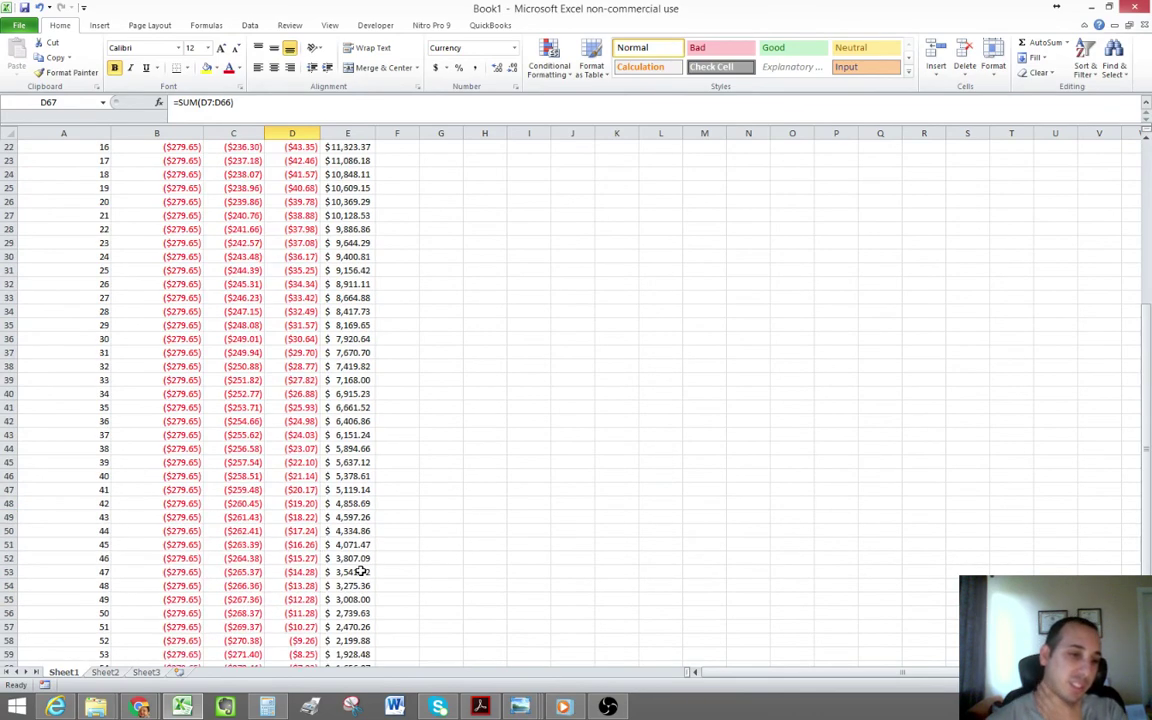
{"action": "scroll", "coordinate": [250, 480], "scroll_direction": "down", "scroll_amount": 11}
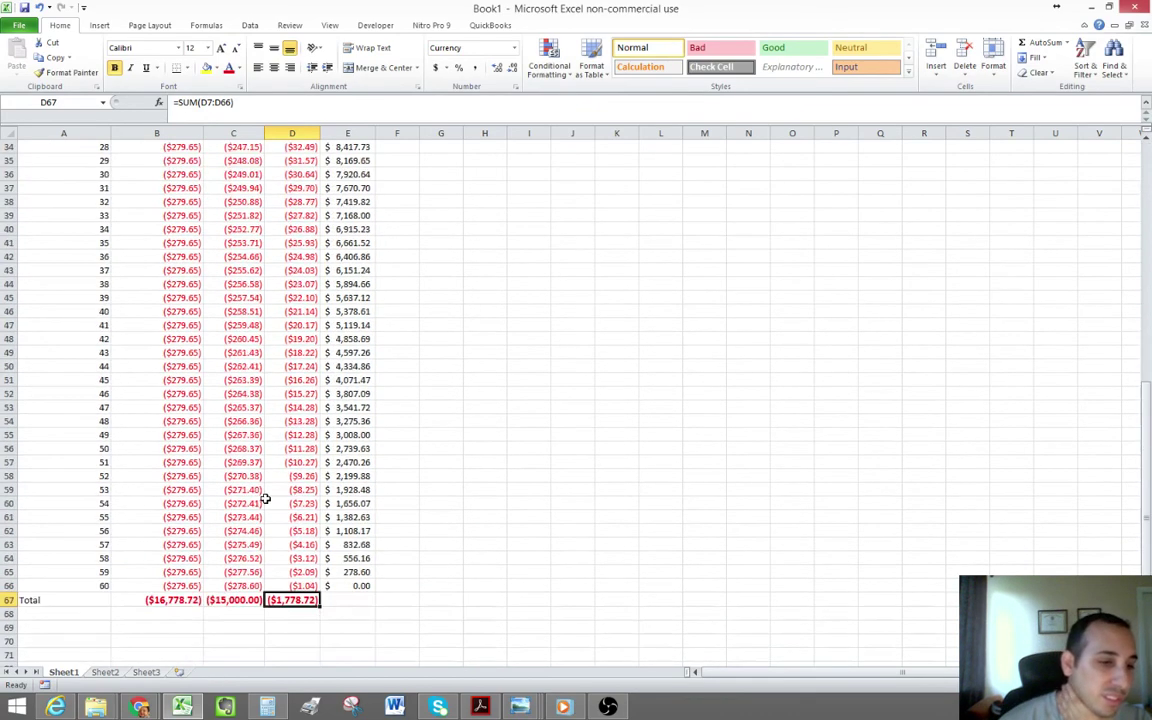
{"action": "left_click", "coordinate": [183, 597]}
{"action": "scroll", "coordinate": [363, 586], "scroll_direction": "up", "scroll_amount": 10}
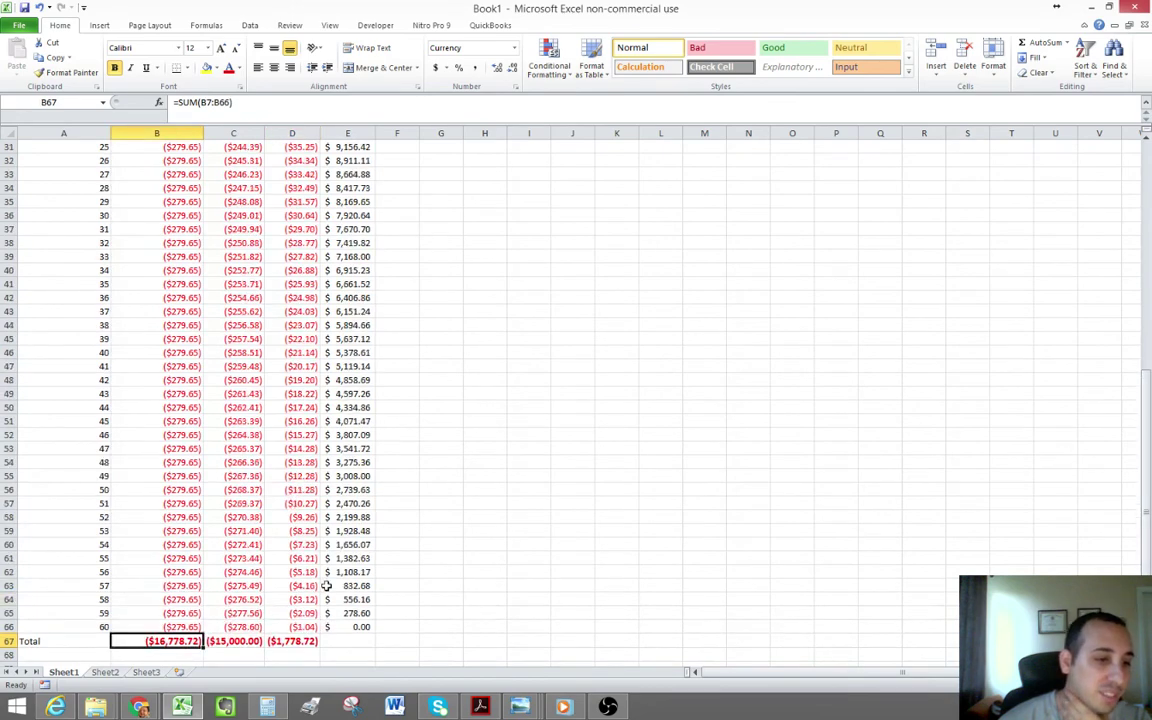
{"action": "scroll", "coordinate": [368, 578], "scroll_direction": "up", "scroll_amount": 1}
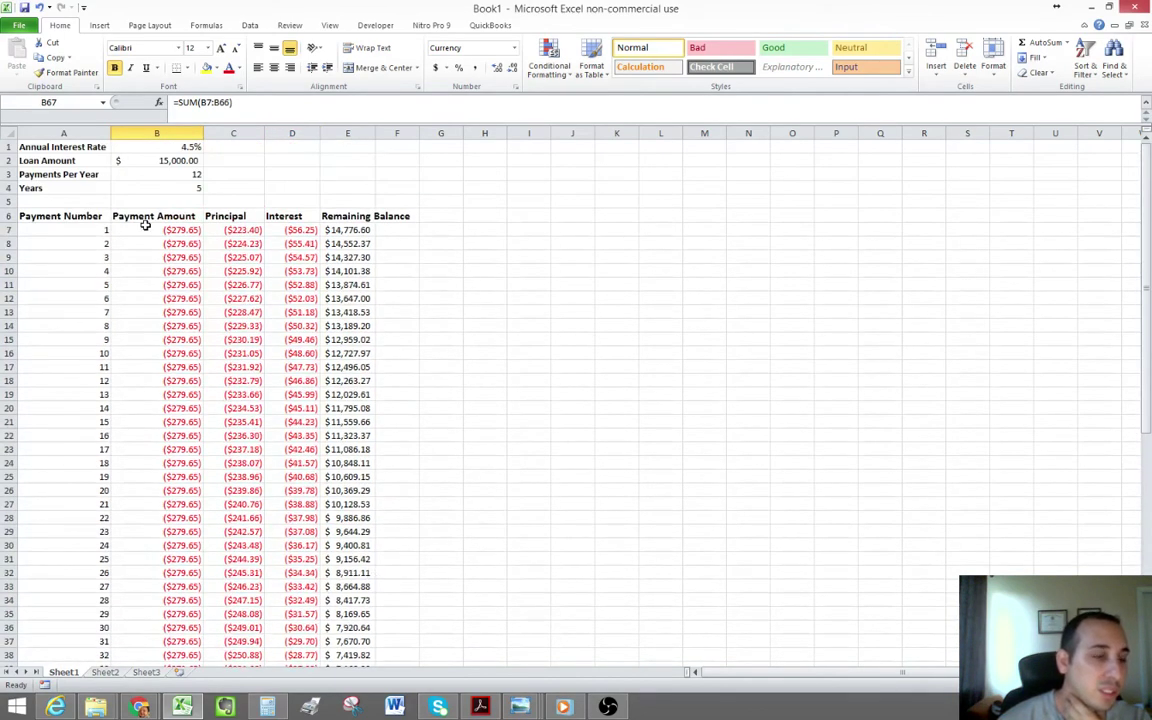
Set the annual interest rate in B1 to 7.5%.
{"action": "left_click", "coordinate": [190, 161]}
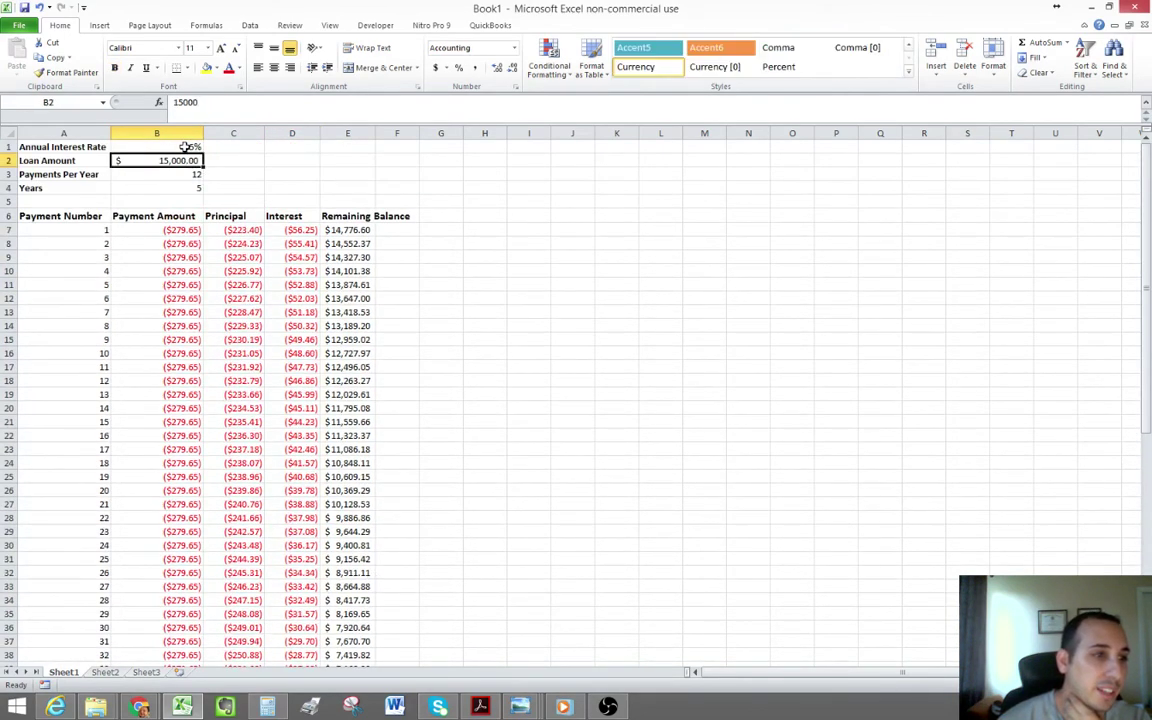
{"action": "left_click", "coordinate": [178, 146]}
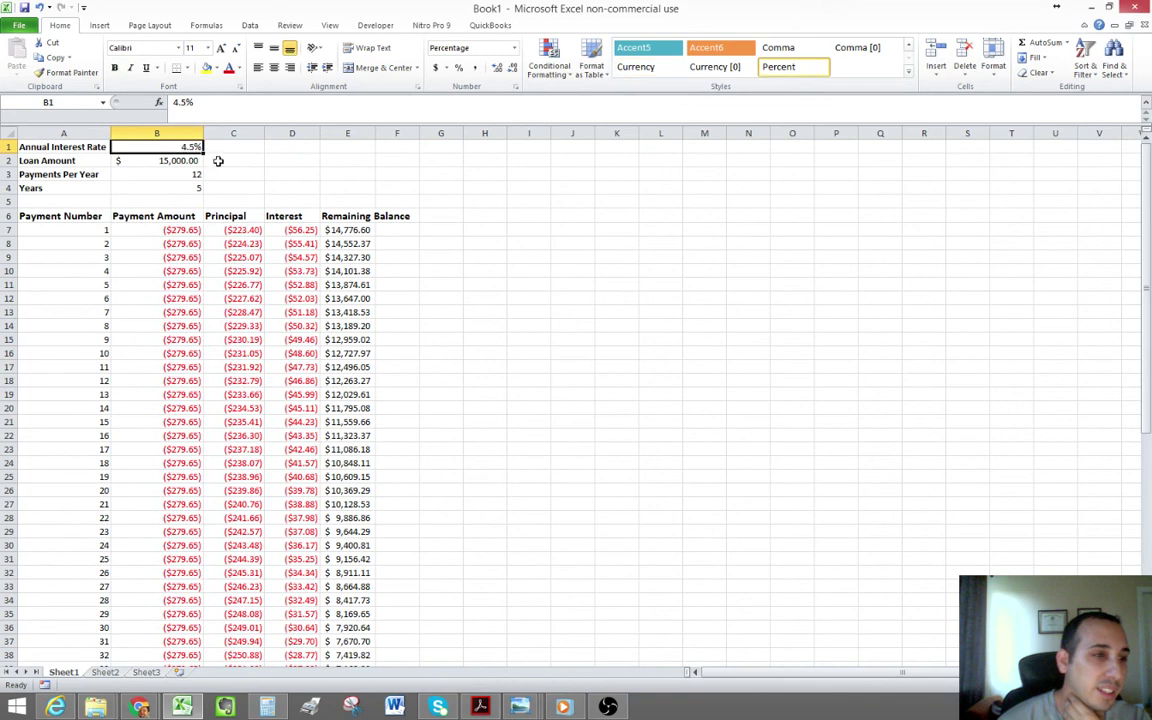
{"action": "double_click", "coordinate": [180, 101]}
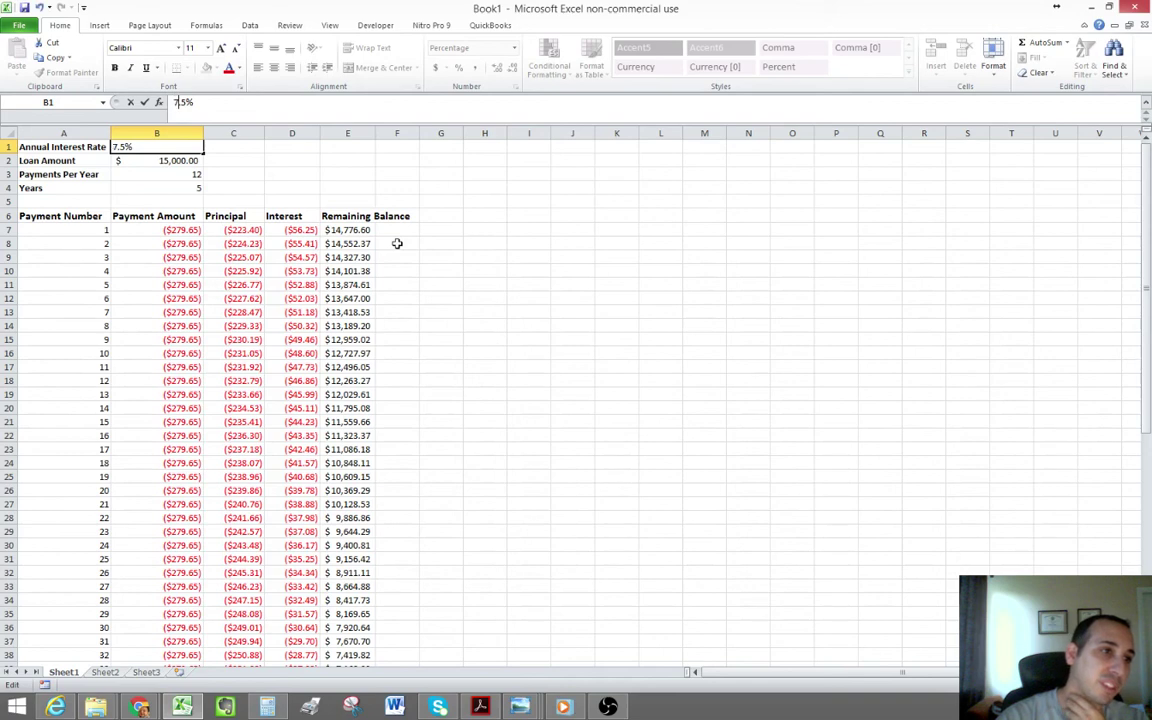
{"action": "type", "text": "7"}
{"action": "key", "text": "Return"}
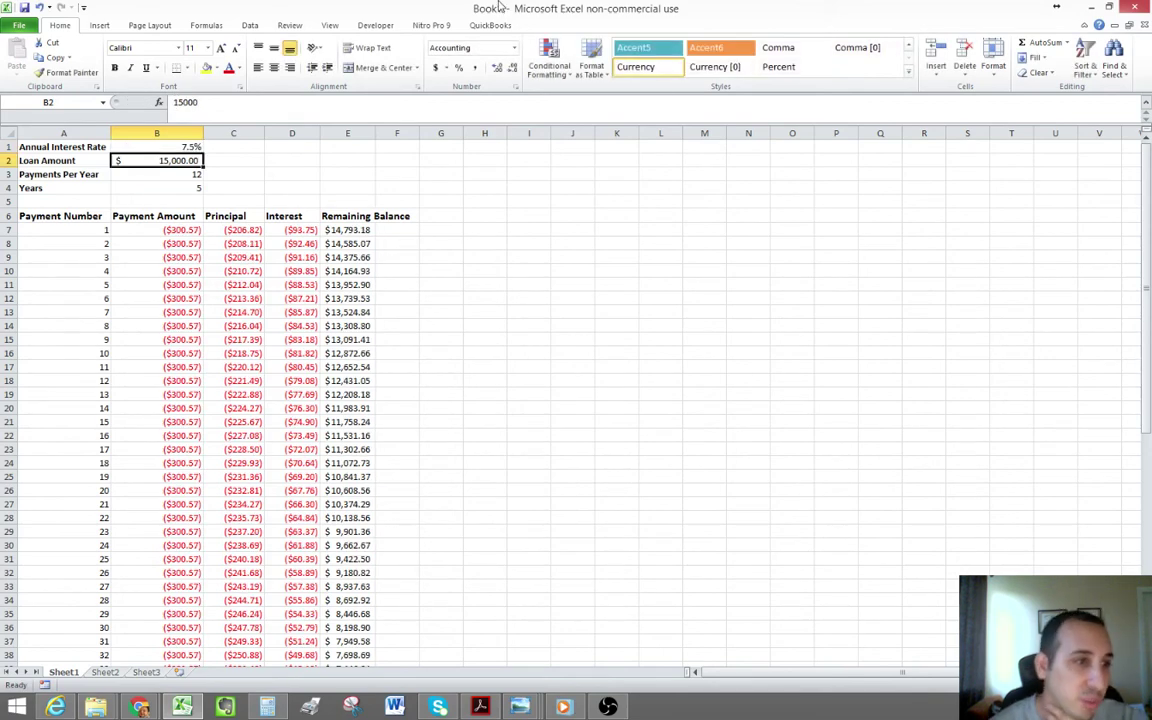
Check the principal and interest totals in row 67 at the new rate, and compare payment 21's principal and interest.
{"action": "scroll", "coordinate": [101, 90], "scroll_direction": "down", "scroll_amount": 4}
{"action": "scroll", "coordinate": [399, 347], "scroll_direction": "down", "scroll_amount": 14}
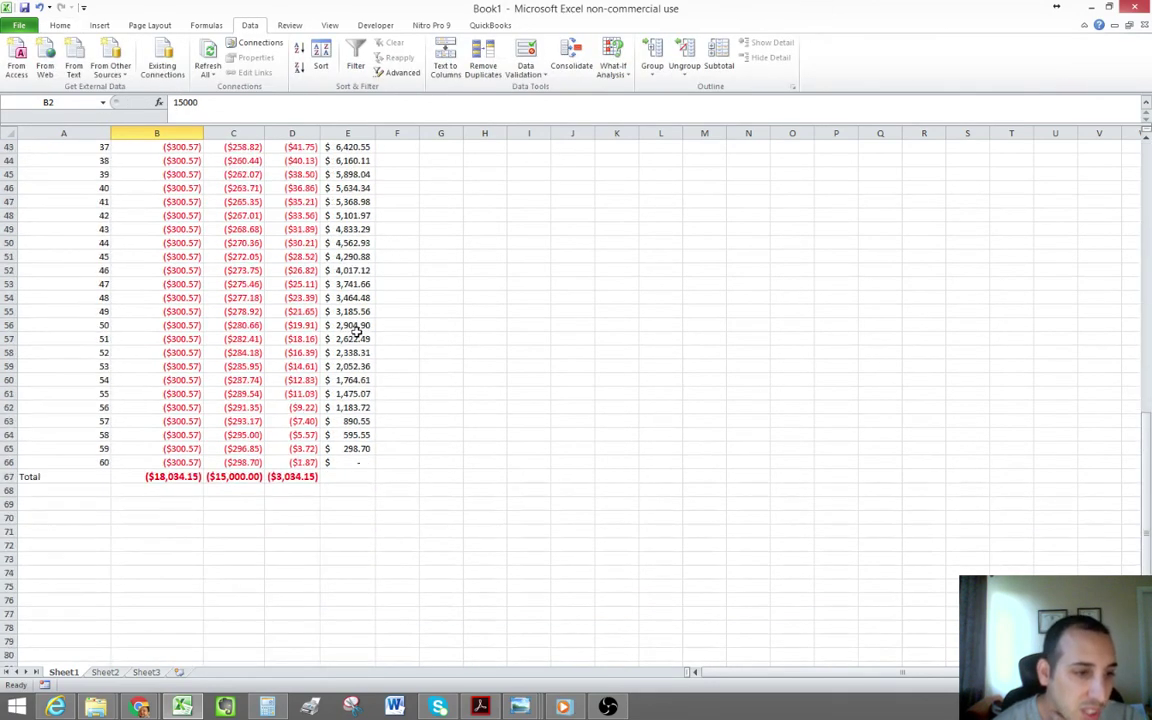
{"action": "left_click", "coordinate": [228, 477]}
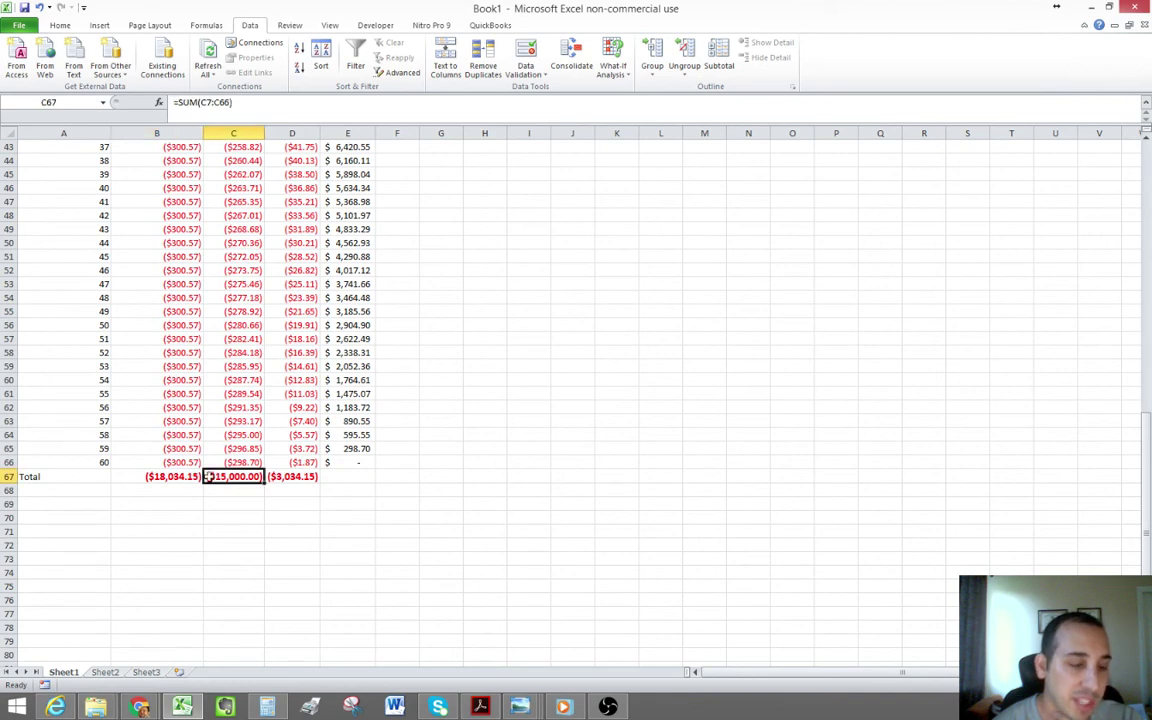
{"action": "left_click", "coordinate": [281, 478]}
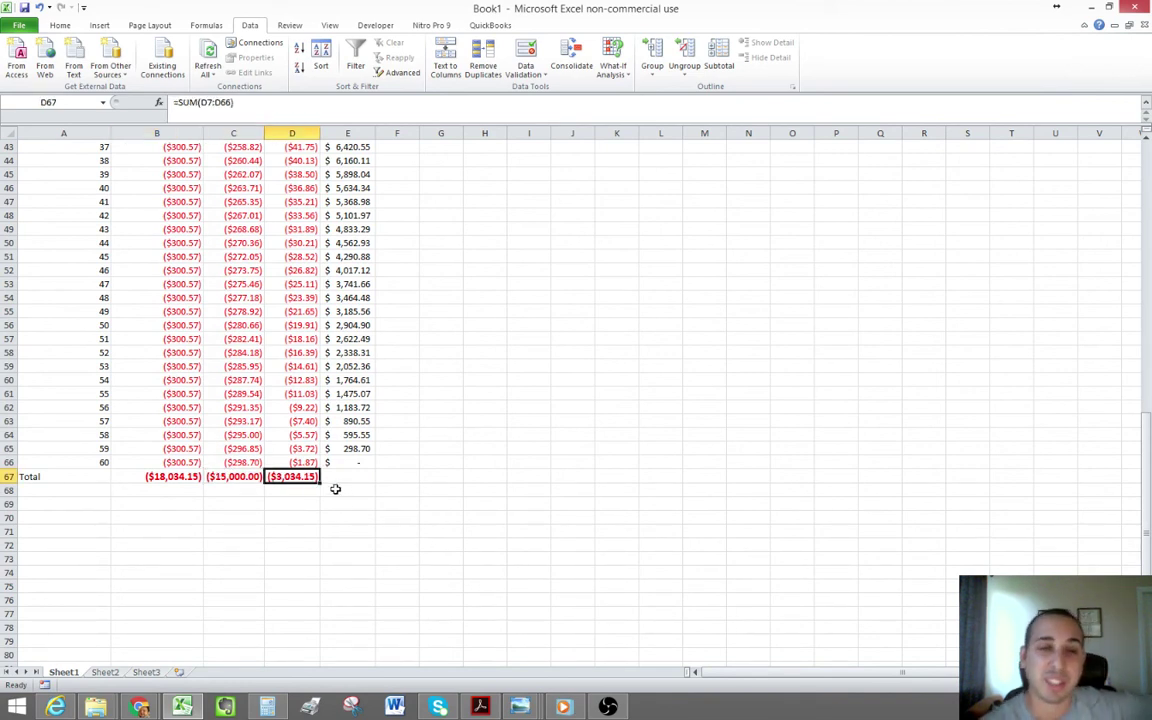
{"action": "scroll", "coordinate": [329, 511], "scroll_direction": "up", "scroll_amount": 11}
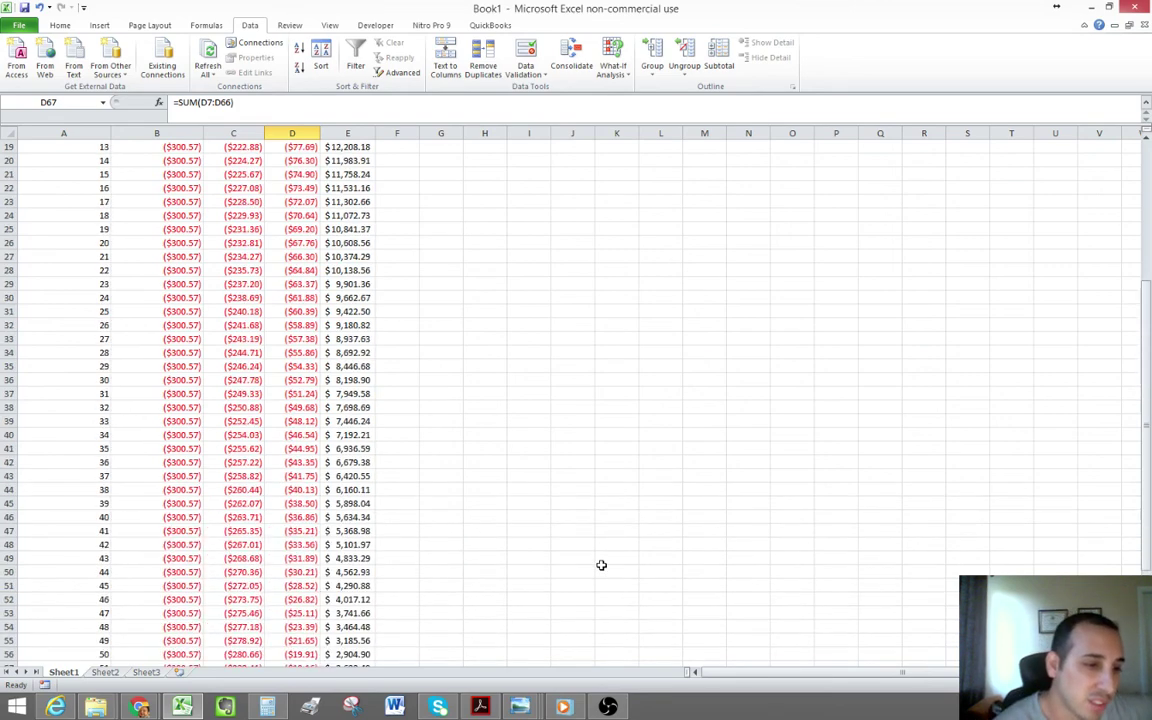
{"action": "scroll", "coordinate": [251, 390], "scroll_direction": "up", "scroll_amount": 3}
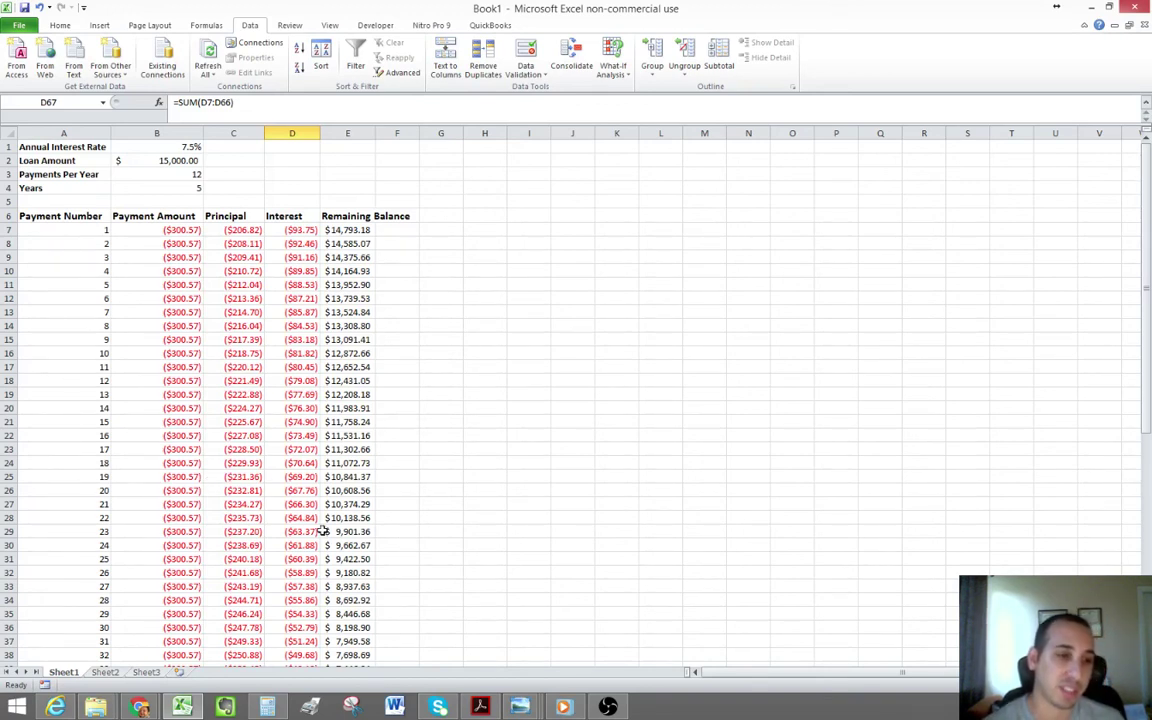
{"action": "left_click_drag", "start_coordinate": [292, 504], "coordinate": [248, 505]}
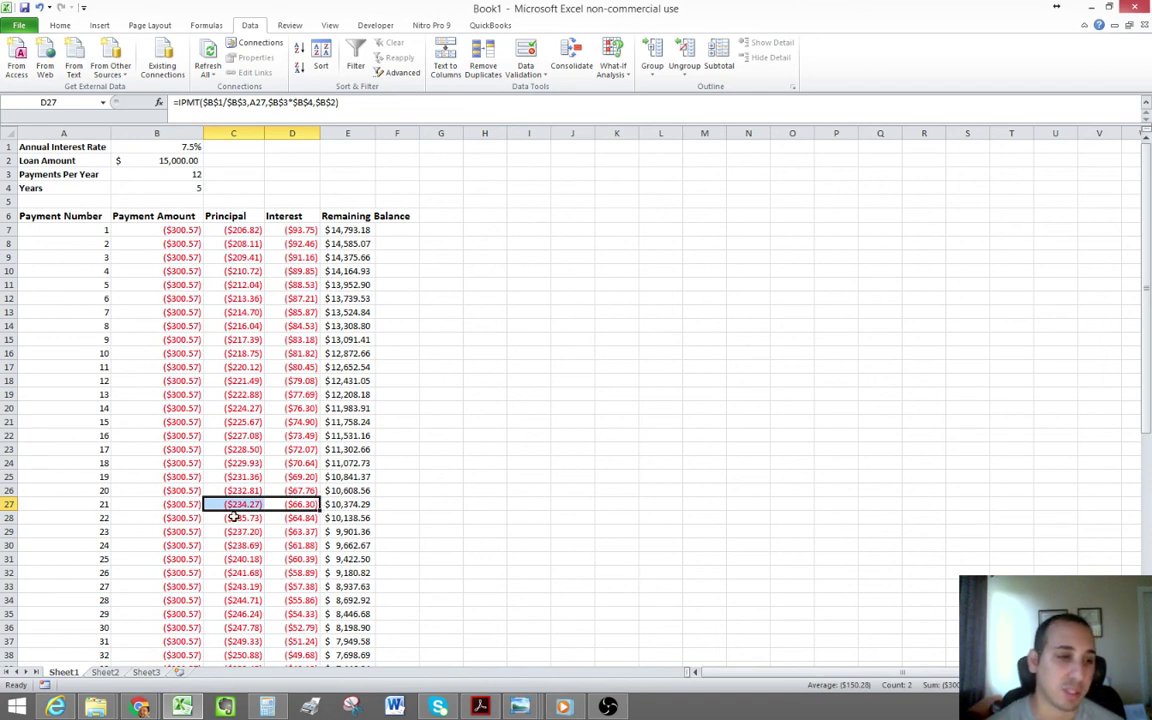
{"action": "scroll", "coordinate": [318, 524], "scroll_direction": "down", "scroll_amount": 2}
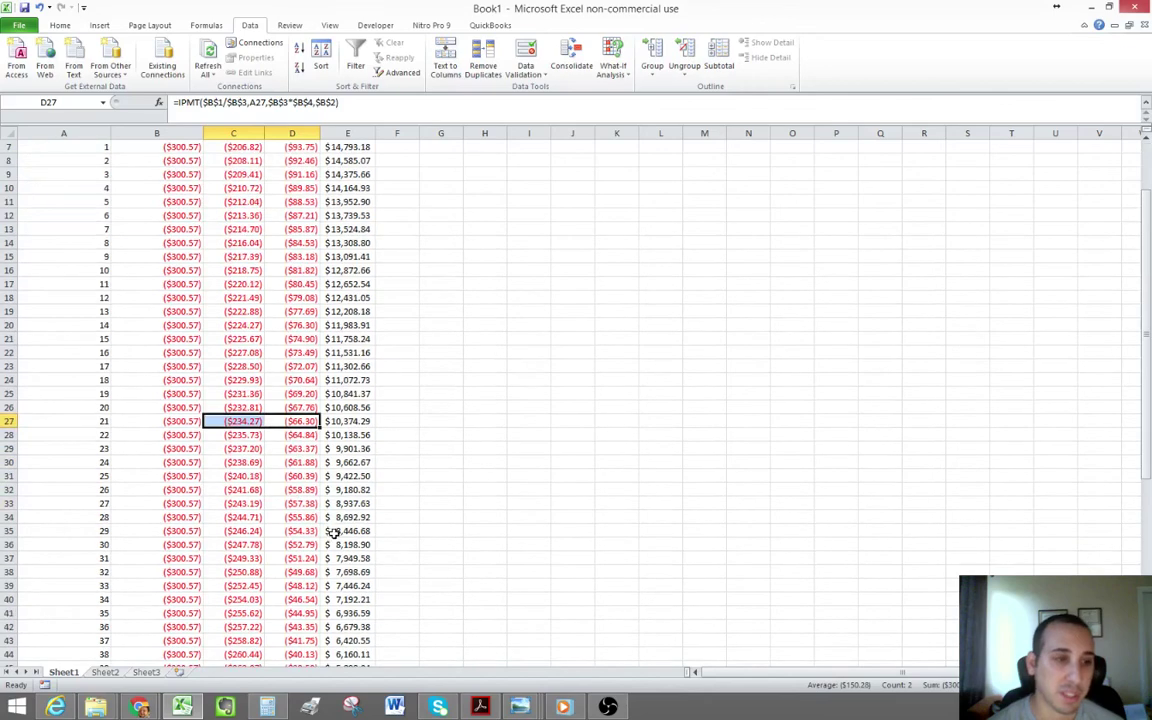
{"action": "scroll", "coordinate": [337, 532], "scroll_direction": "down", "scroll_amount": 1}
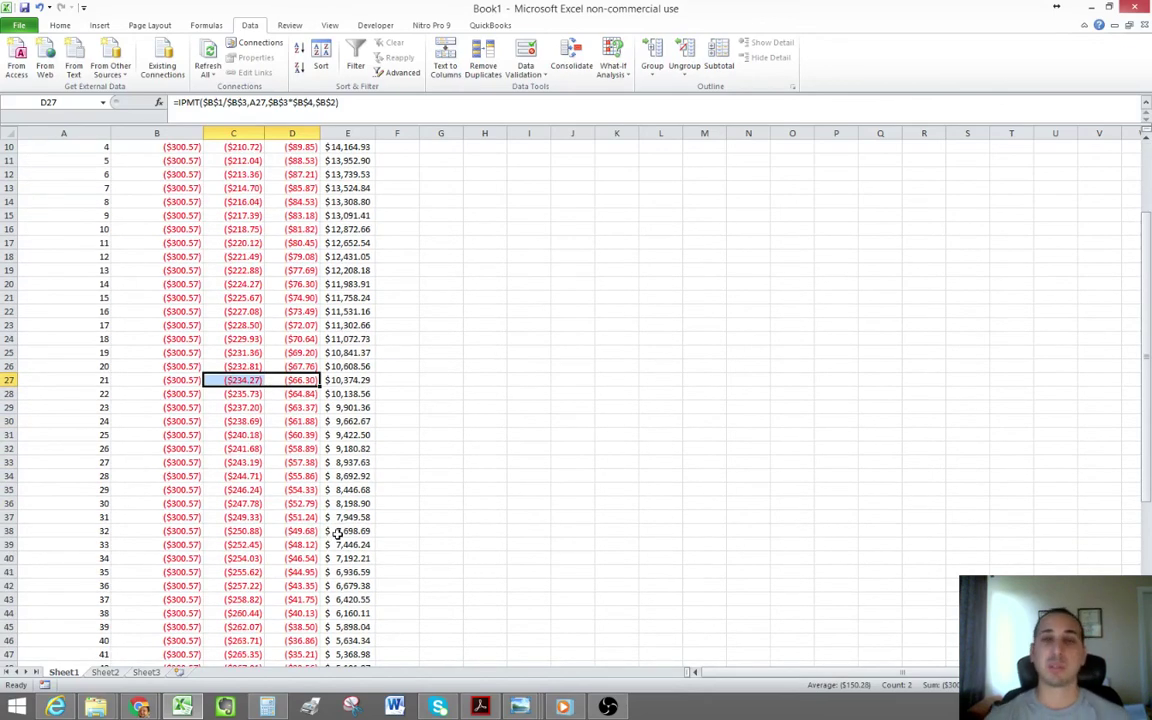